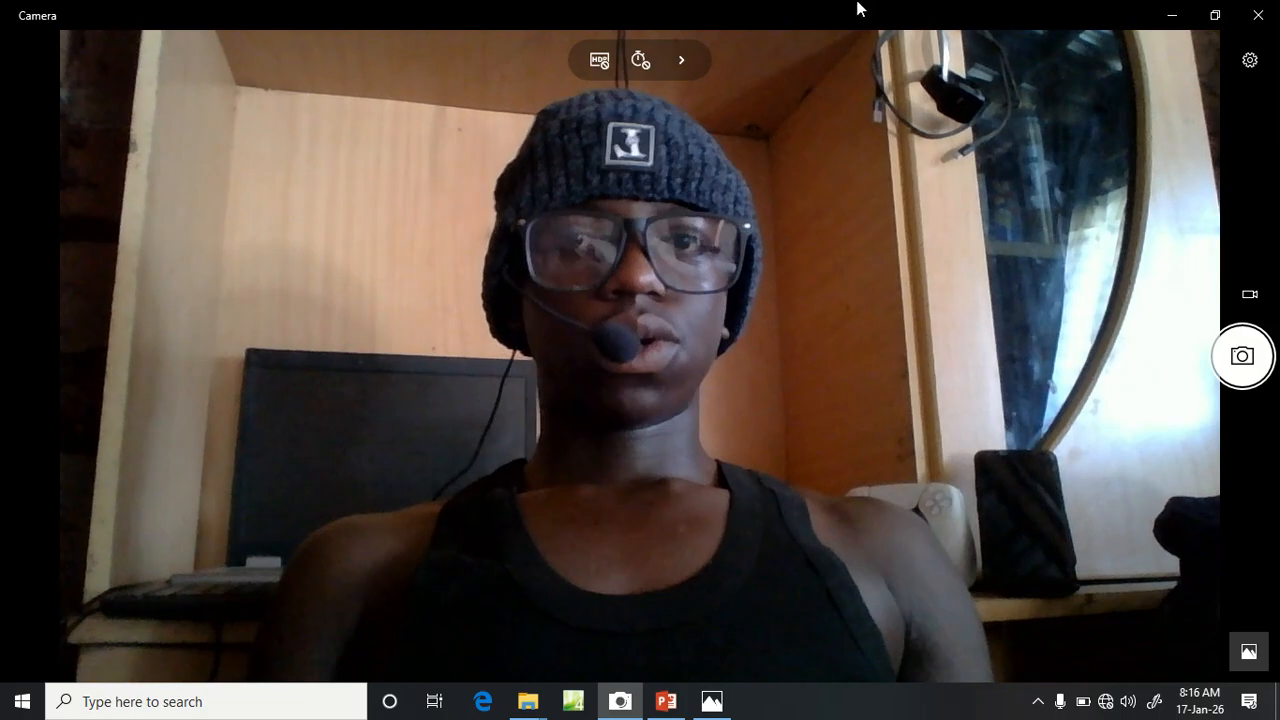
# View the finished logo example DEMO.png in the Photos window, with the camera view reduced beside it
pyautogui.click(1226, 15)
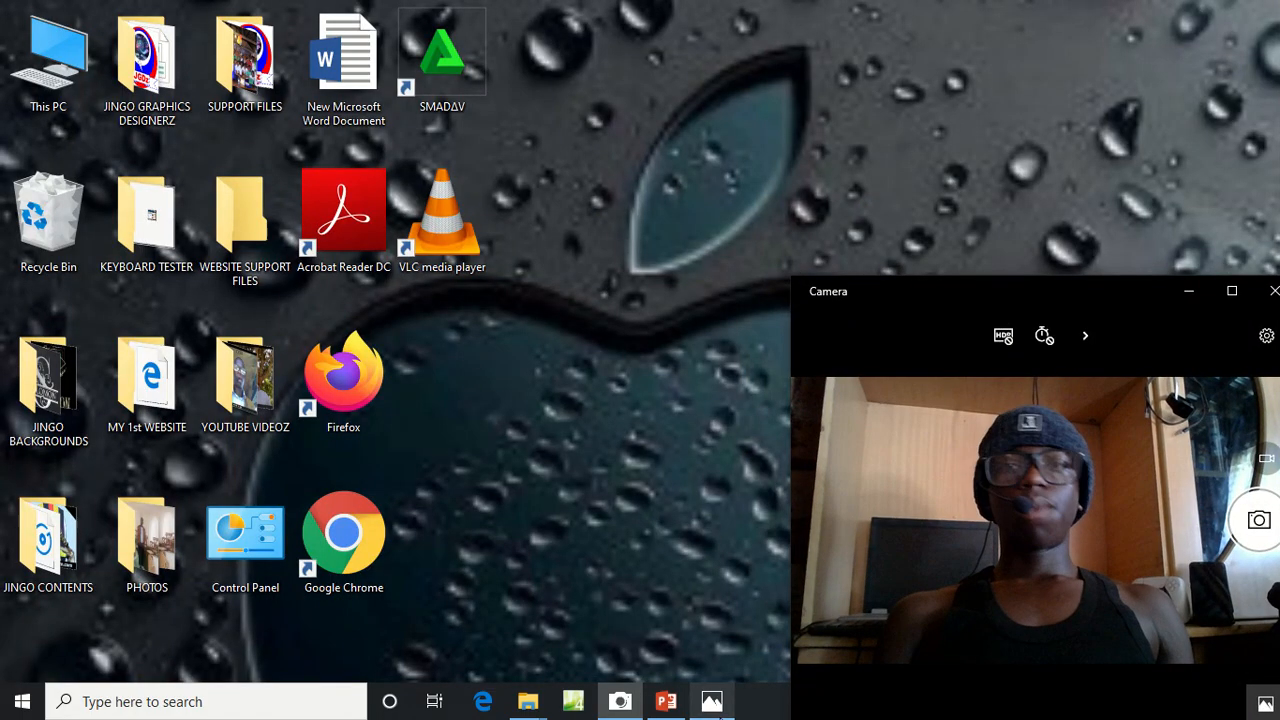
pyautogui.click(712, 701)
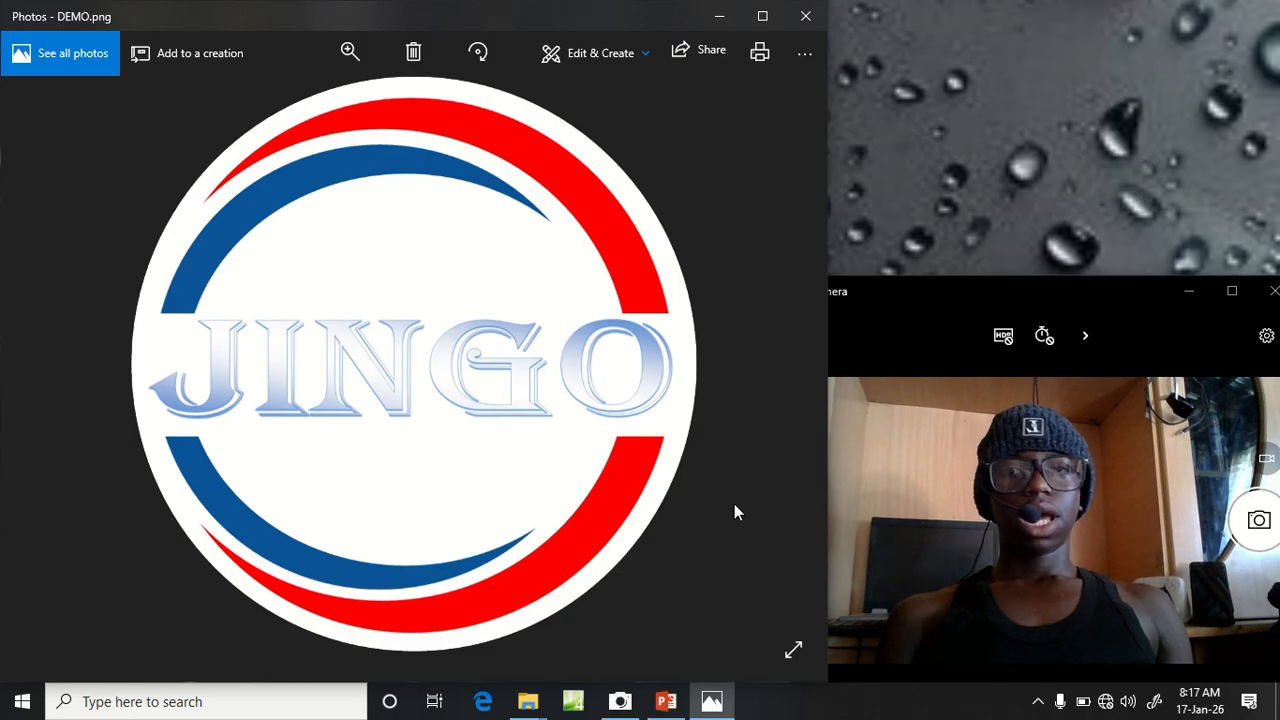
pyautogui.click(714, 700)
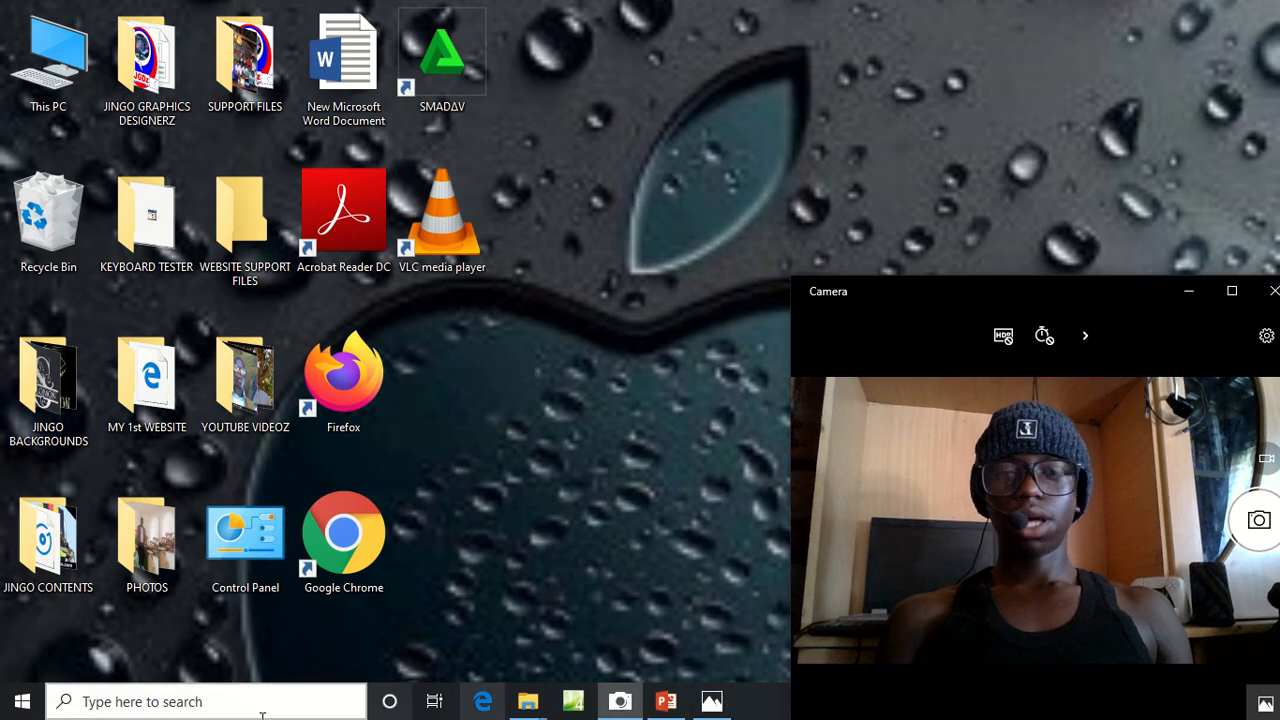
# Launch Publisher and create a blank 8.5 x 11" publication
pyautogui.click(14, 707)
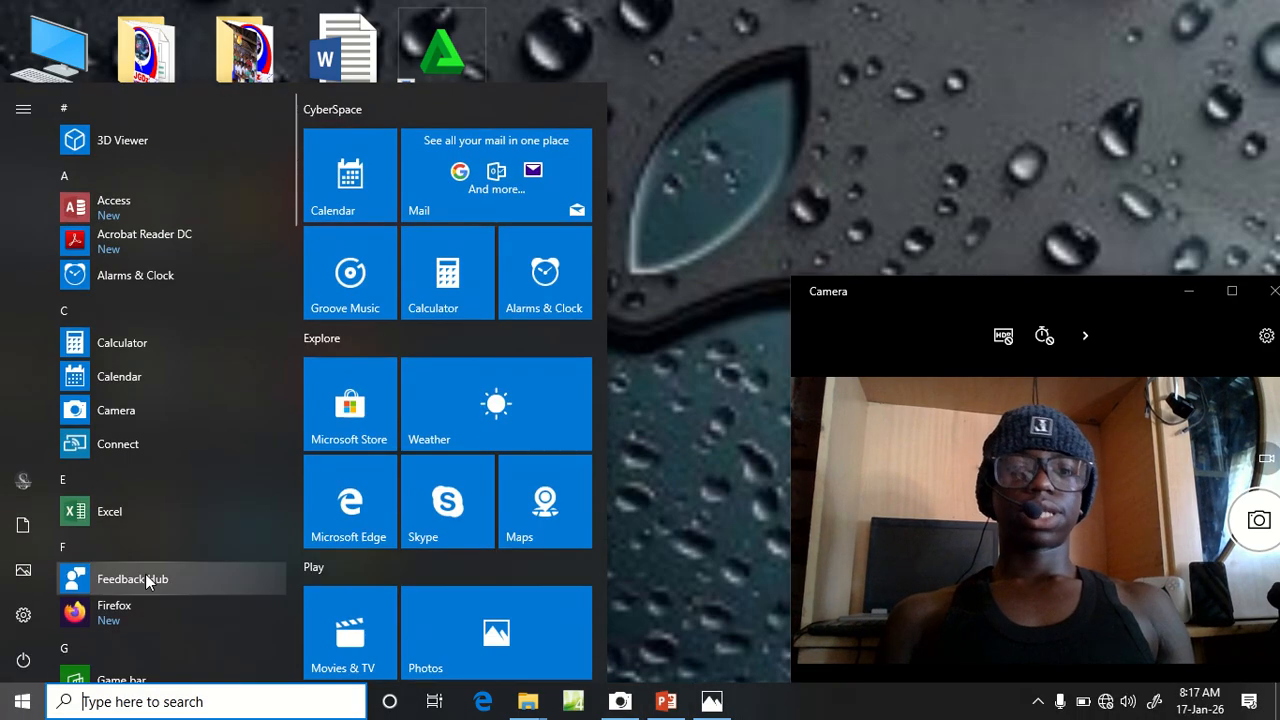
pyautogui.write('P')
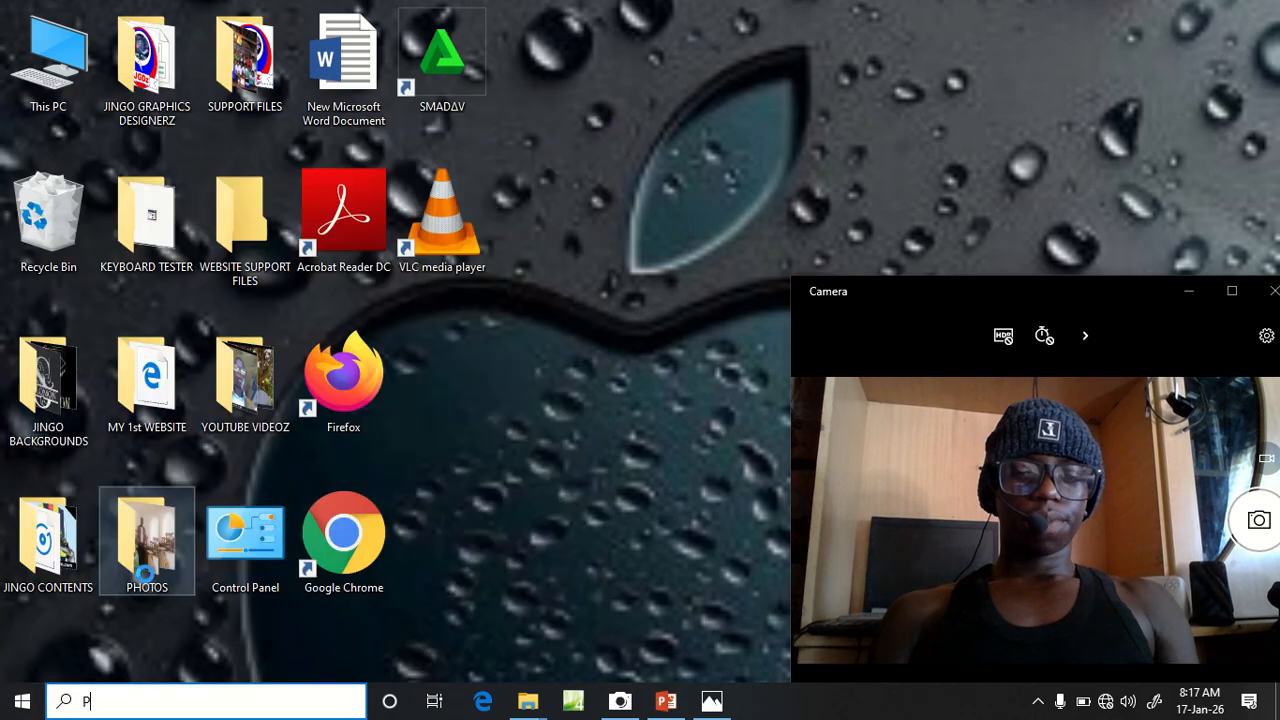
pyautogui.write('UBLISHER')
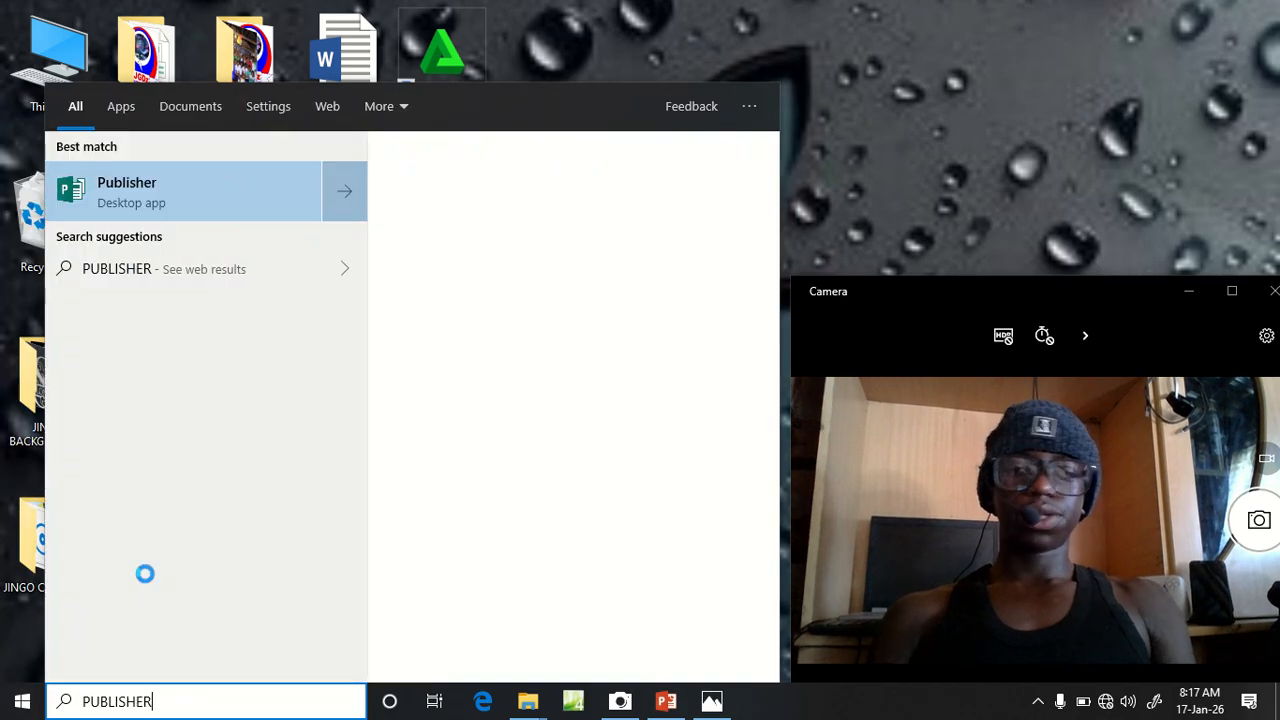
pyautogui.press('Return')
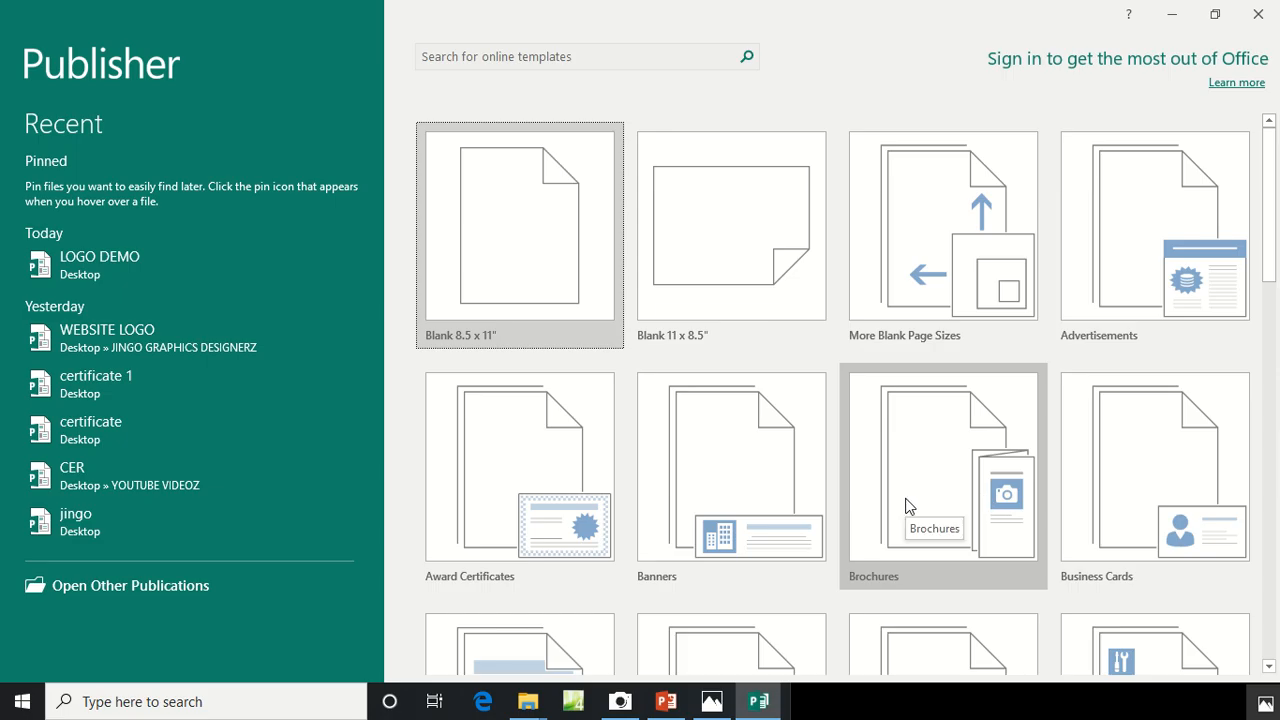
pyautogui.click(528, 218)
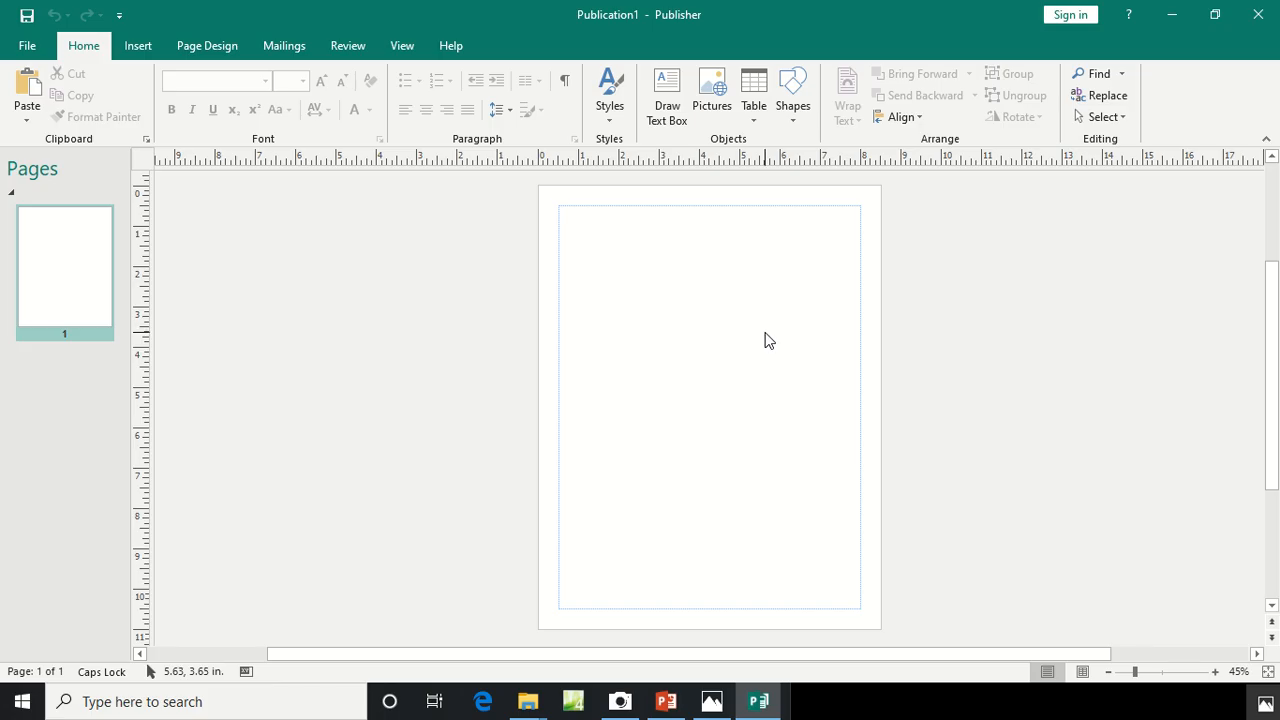
# Draw an oval about 6.26" wide and 6" high in the middle of the page
pyautogui.click(138, 45)
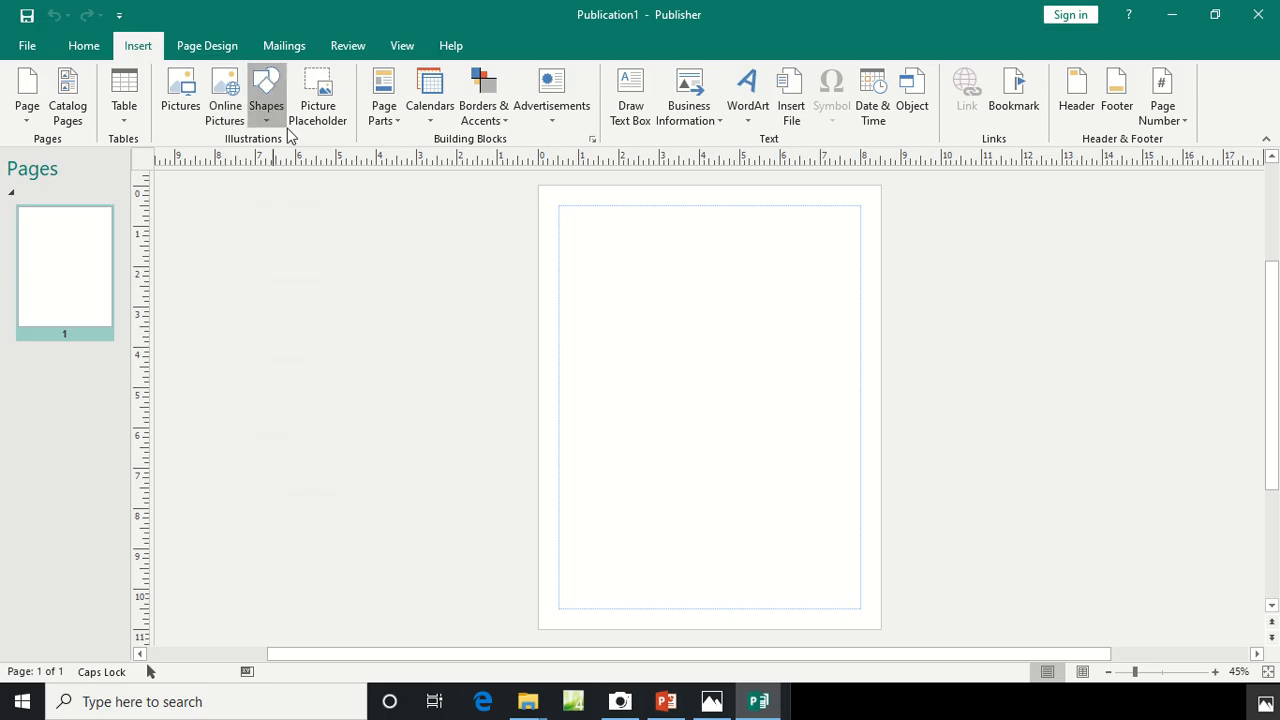
pyautogui.click(280, 120)
pyautogui.click(337, 171)
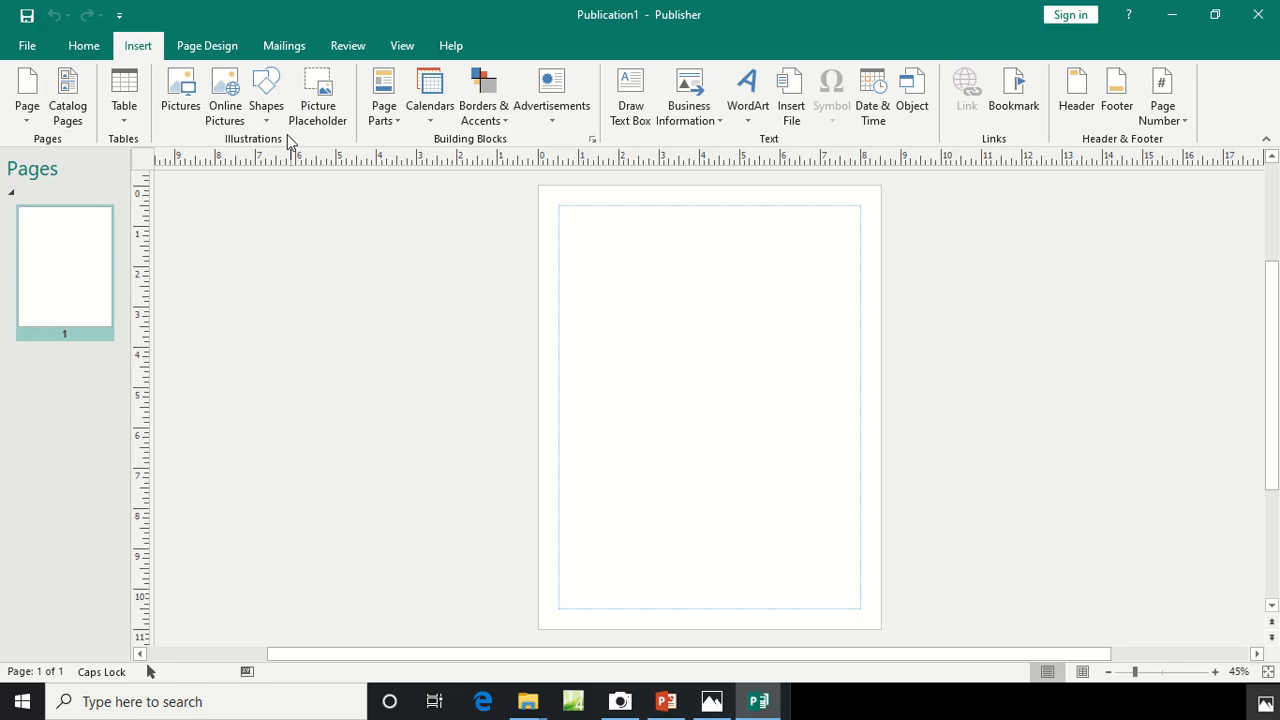
pyautogui.moveTo(588, 278)
pyautogui.mouseDown()
pyautogui.moveTo(777, 460)
pyautogui.moveTo(831, 537)
pyautogui.moveTo(851, 537)
pyautogui.moveTo(854, 517)
pyautogui.moveTo(841, 520)
pyautogui.mouseUp()
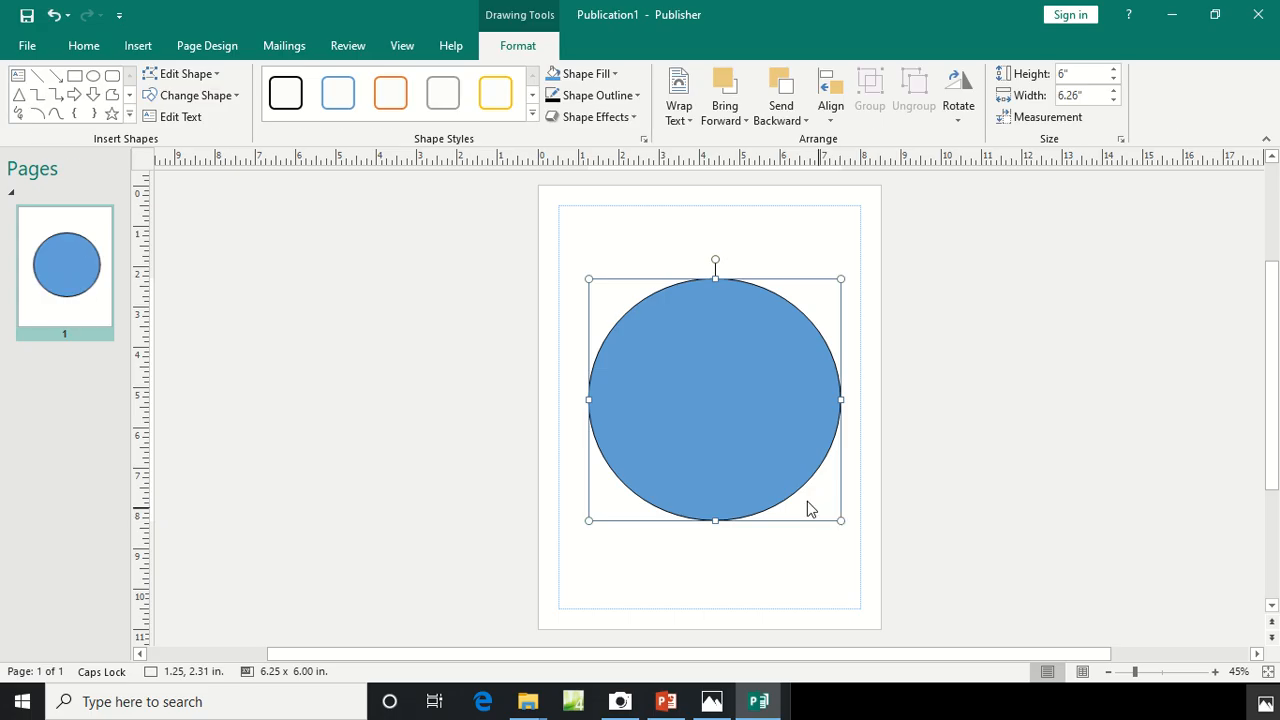
pyautogui.rightClick(767, 485)
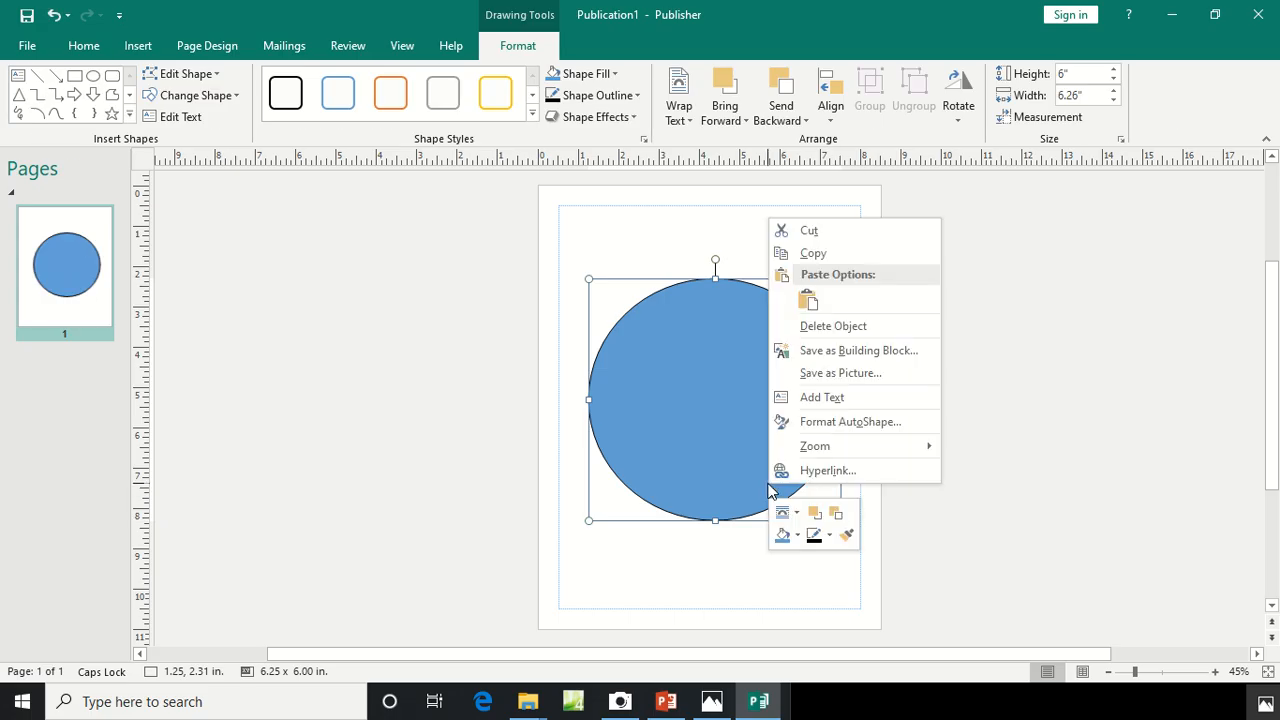
pyautogui.press('Escape')
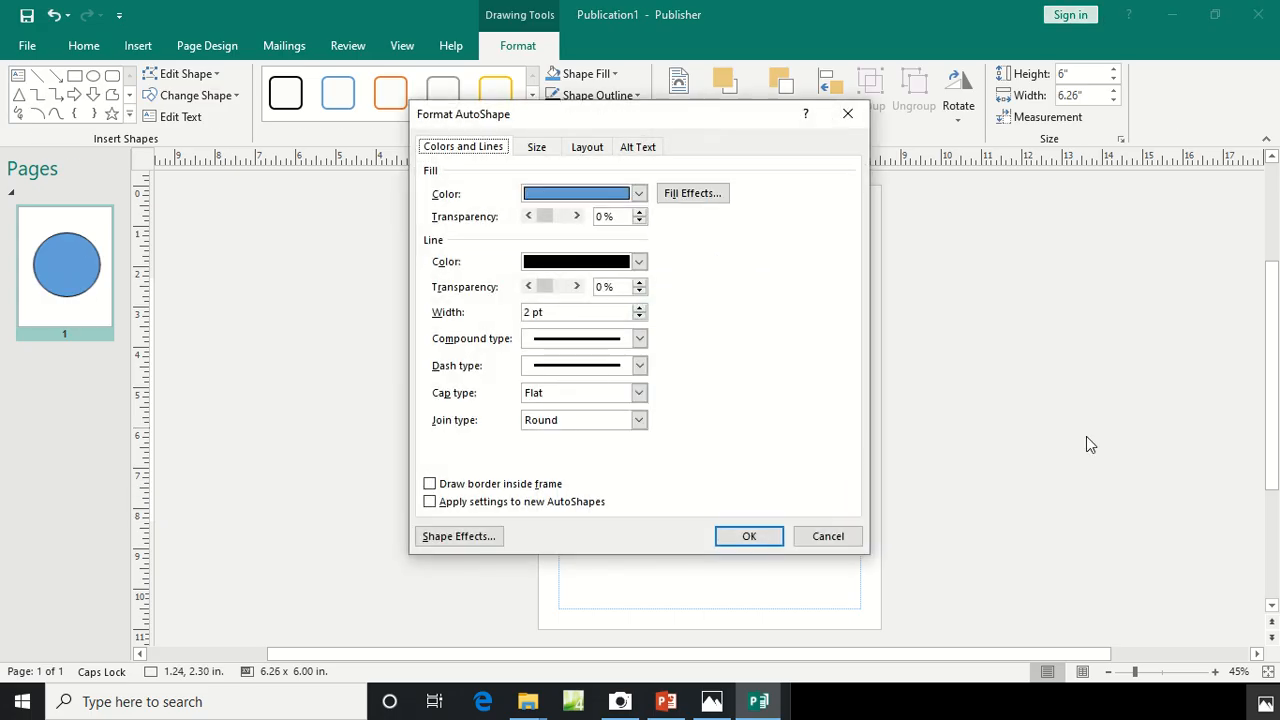
pyautogui.click(826, 535)
# Format the circle with a standard red fill and a matching red outline
pyautogui.rightClick(769, 458)
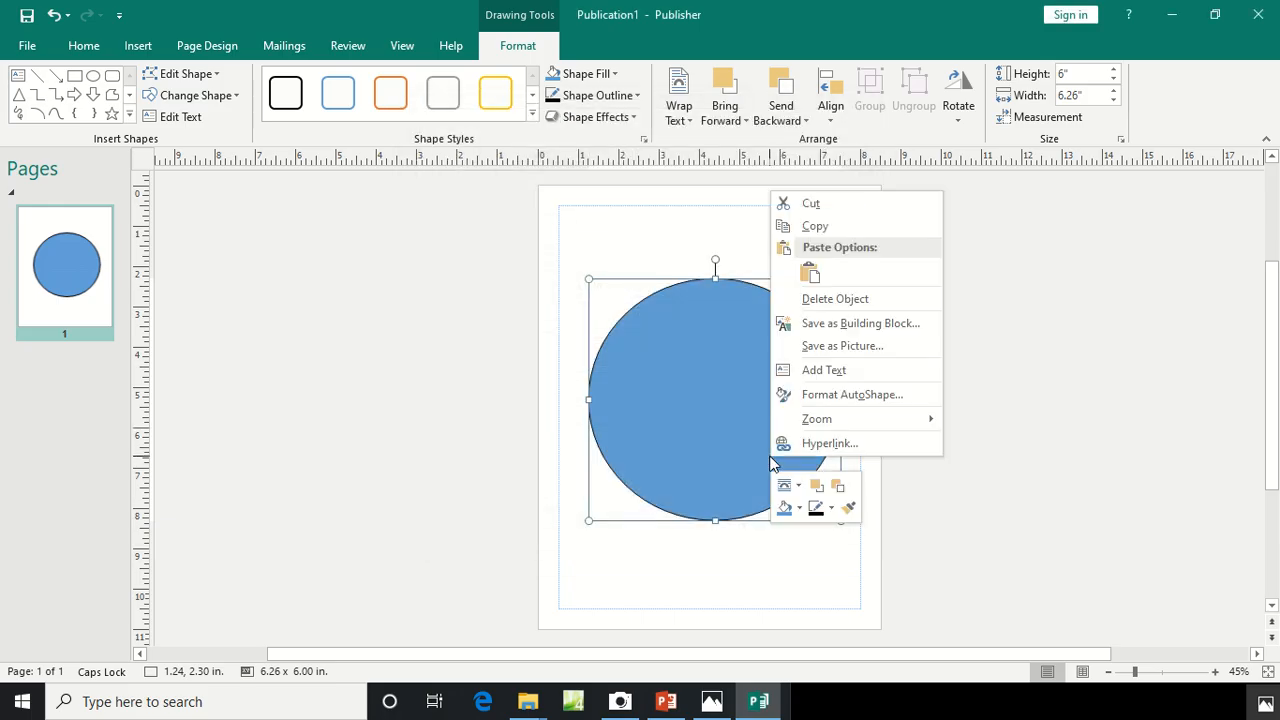
pyautogui.click(848, 392)
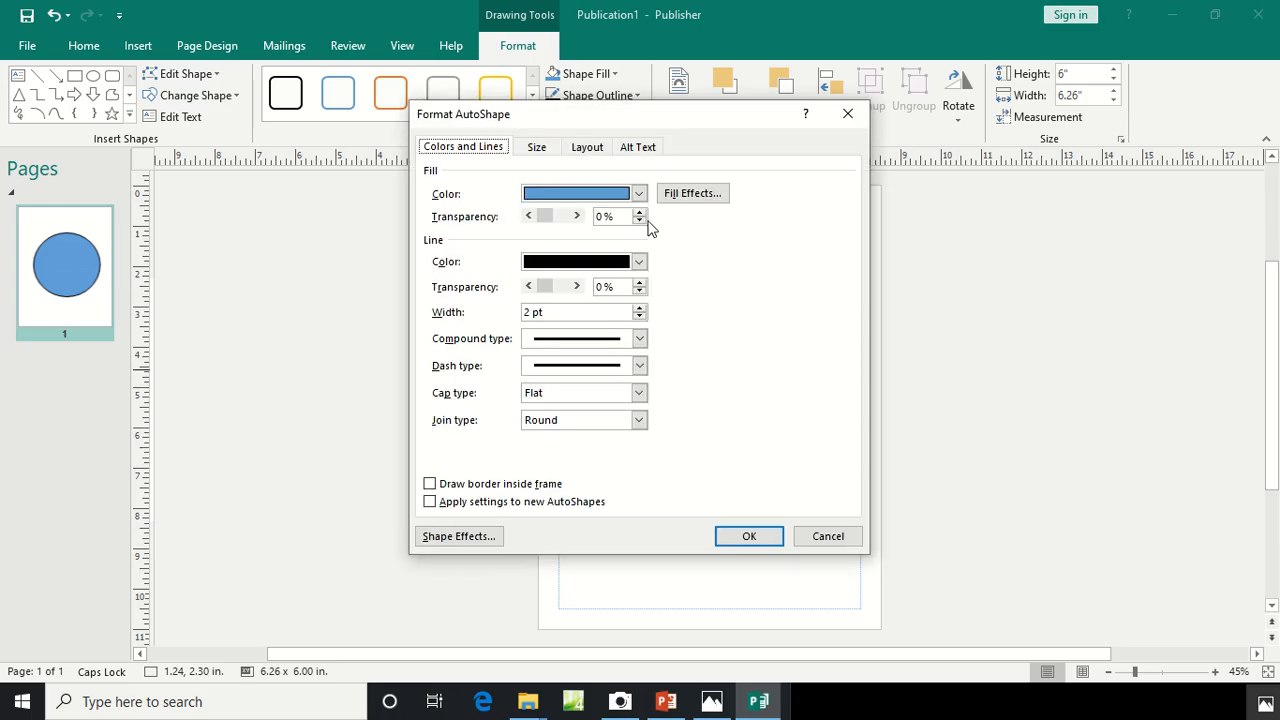
pyautogui.click(638, 193)
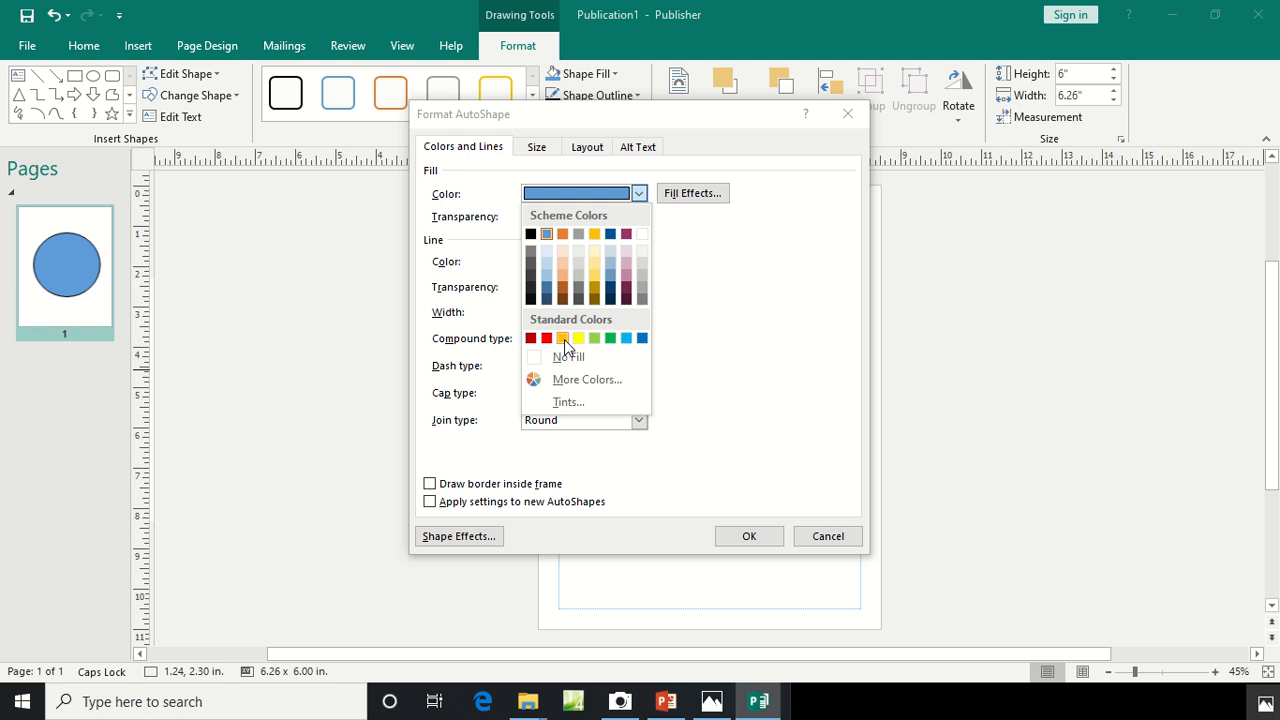
pyautogui.click(546, 338)
pyautogui.click(638, 261)
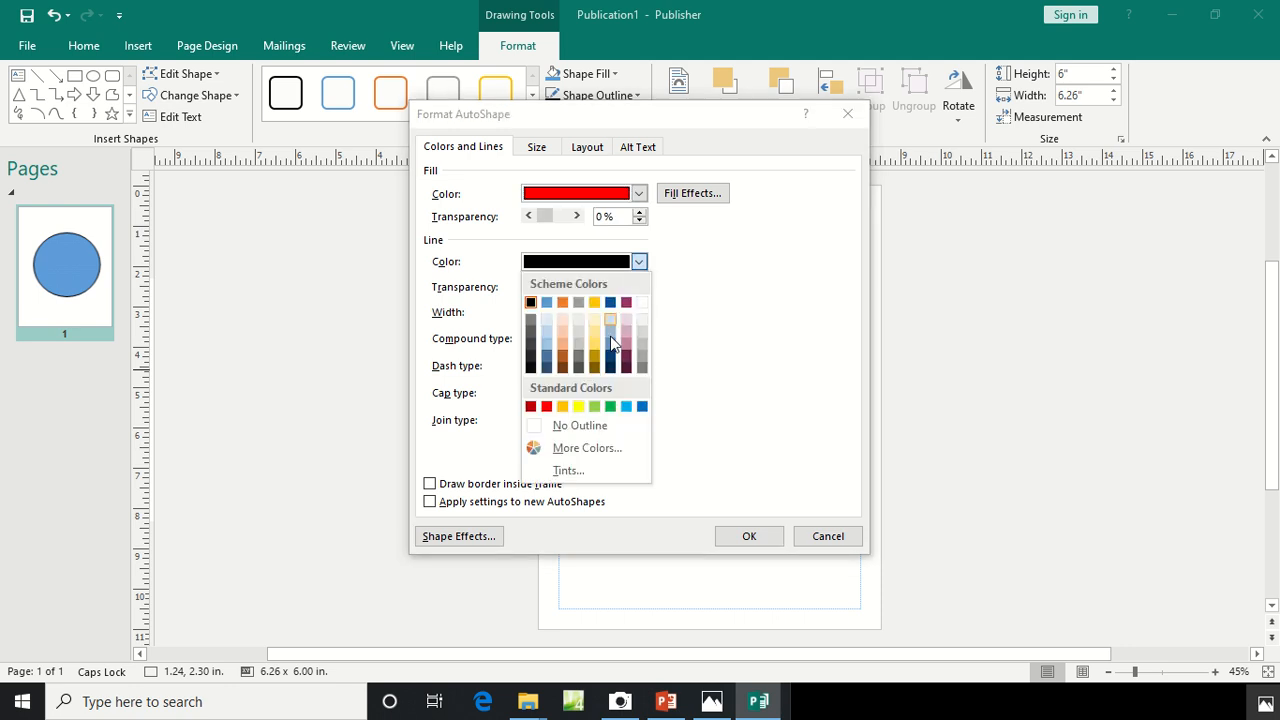
pyautogui.click(546, 406)
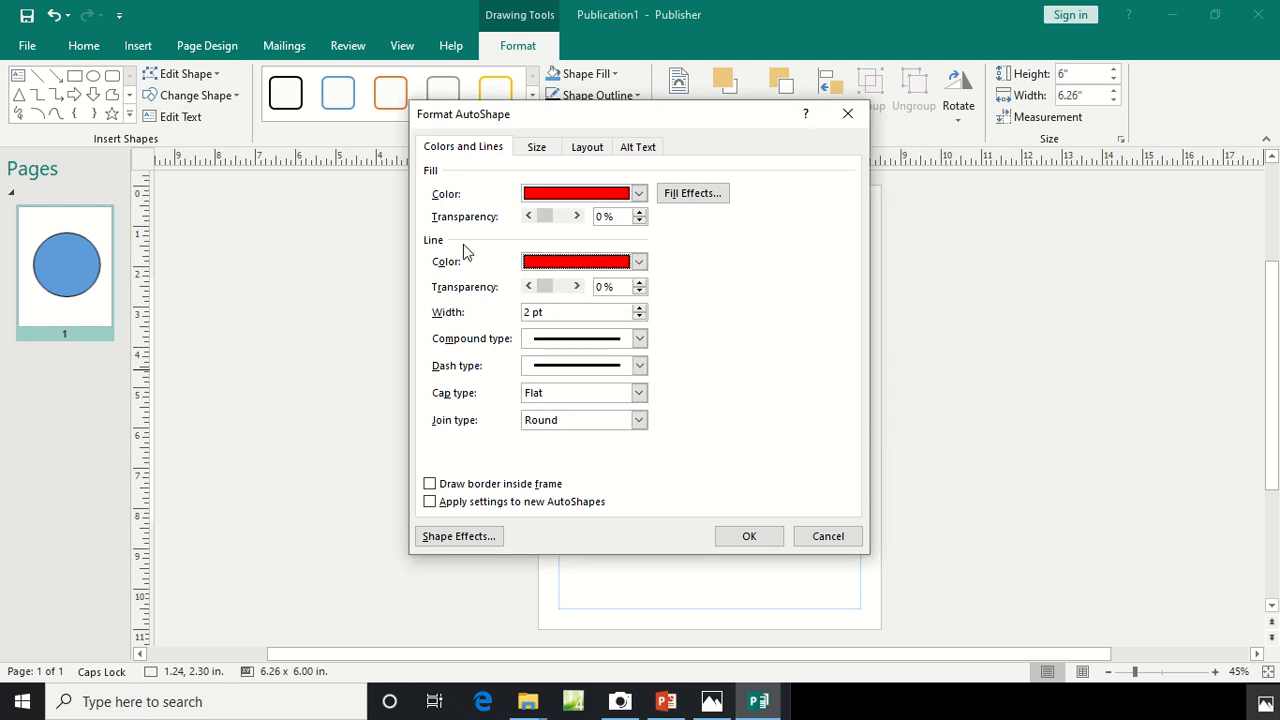
pyautogui.click(770, 538)
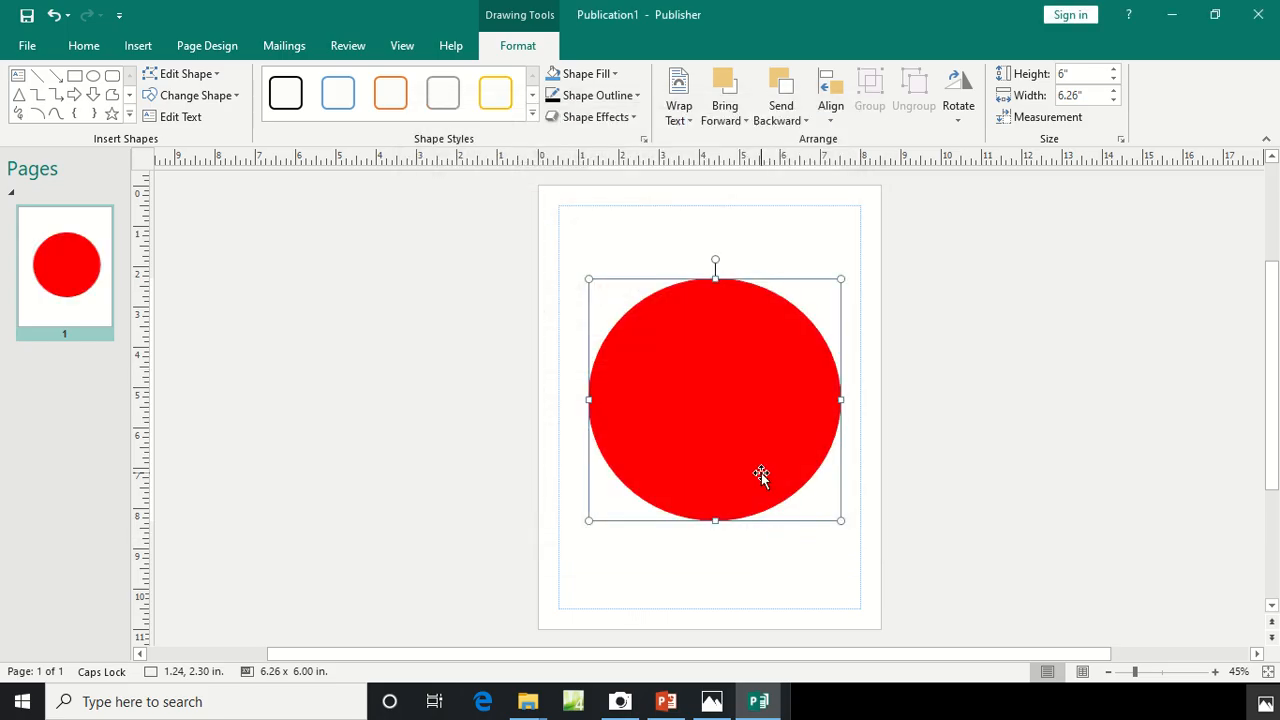
# Nudge the red circle horizontally until its left edge is about 1.63 in. from the page's left edge
pyautogui.scroll(-5, 761, 473)
pyautogui.scroll(5, 761, 481)
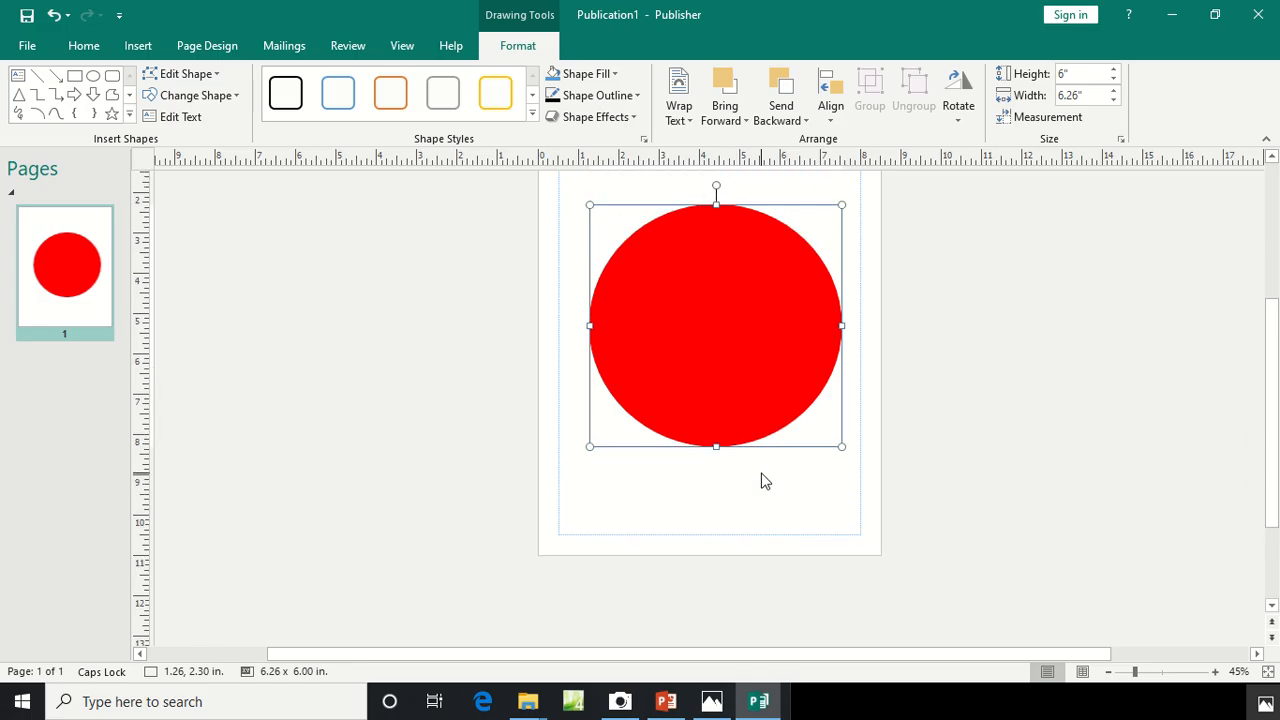
pyautogui.press('Right')
pyautogui.press('Right')
pyautogui.press('Right')
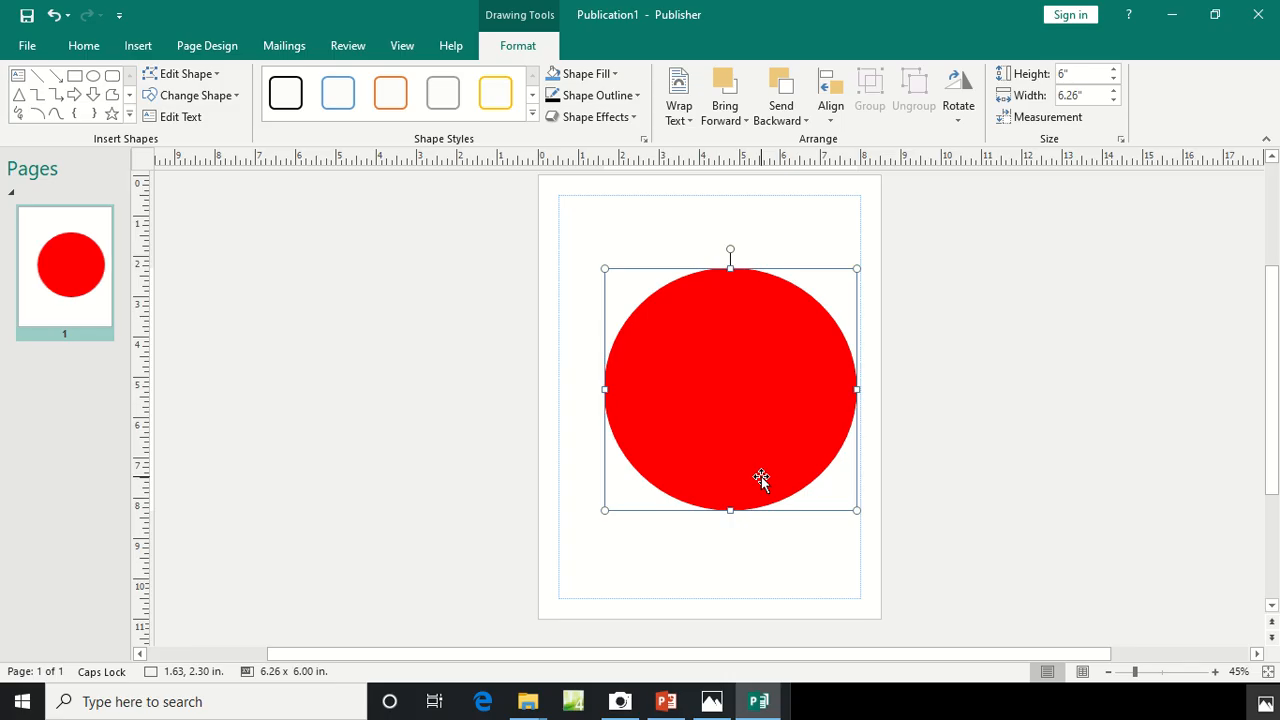
# Copy the red circle and paste a duplicate onto the page
pyautogui.rightClick(758, 476)
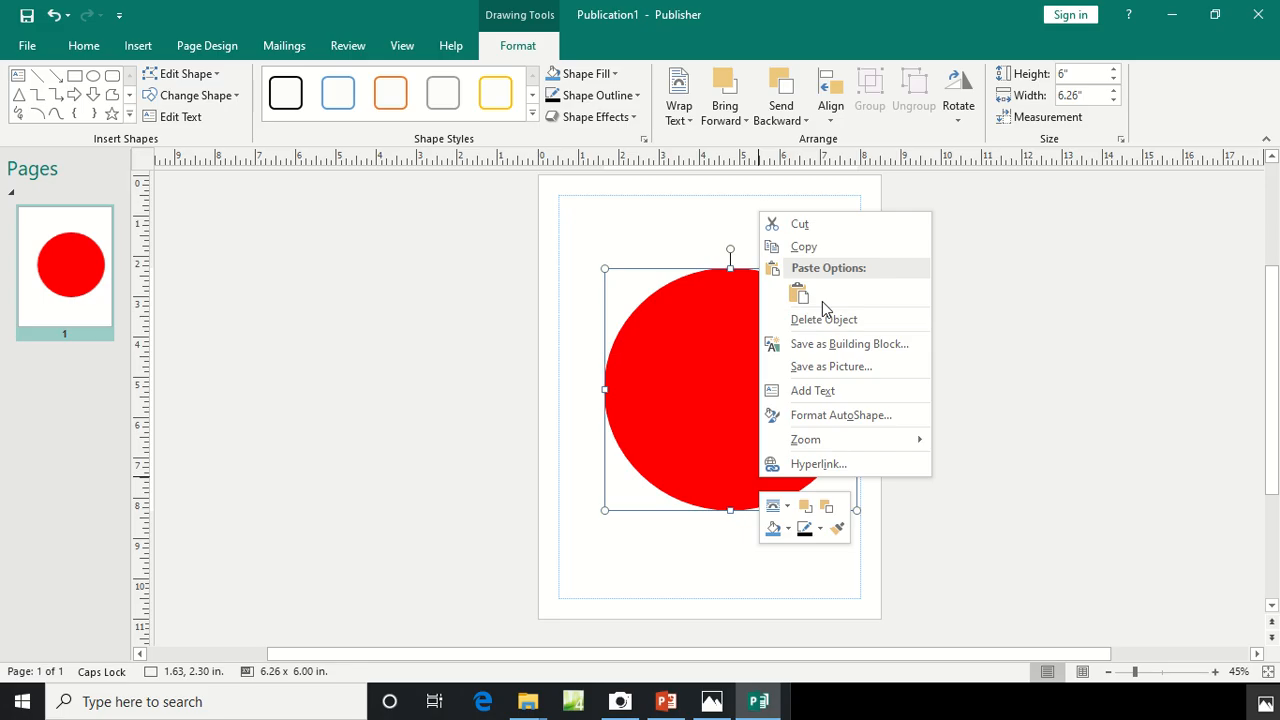
pyautogui.click(804, 247)
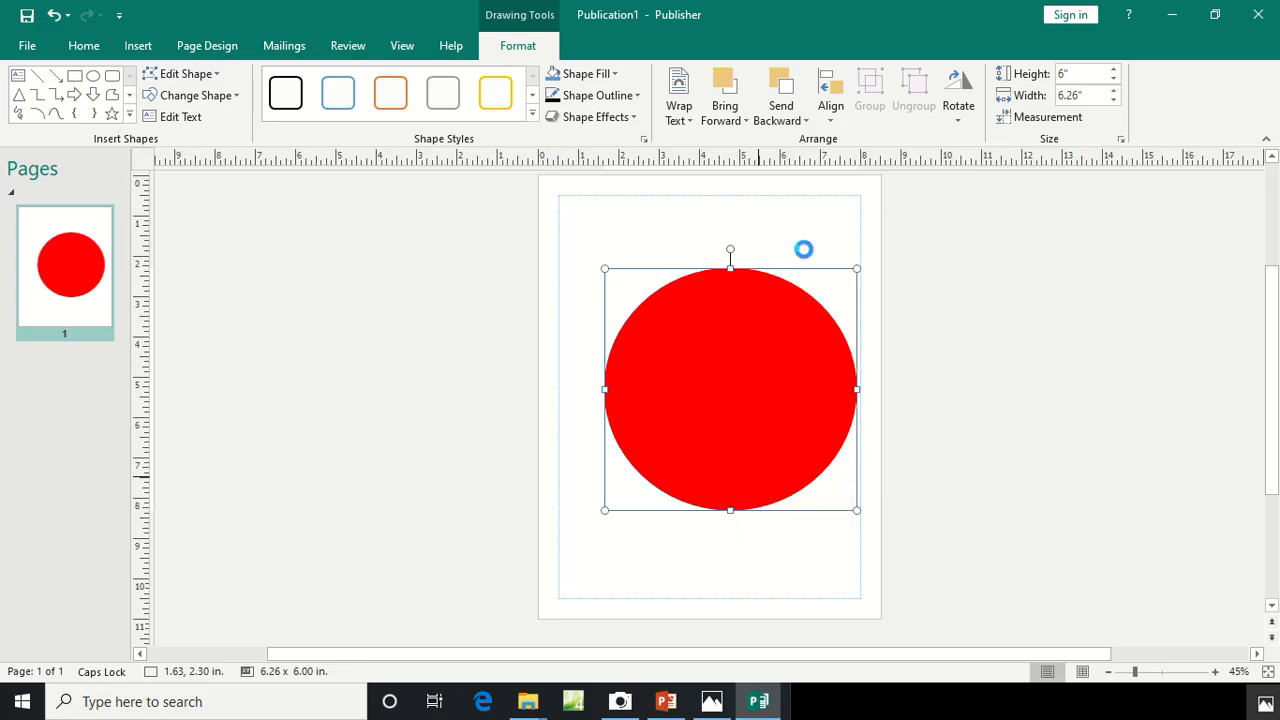
pyautogui.rightClick(741, 402)
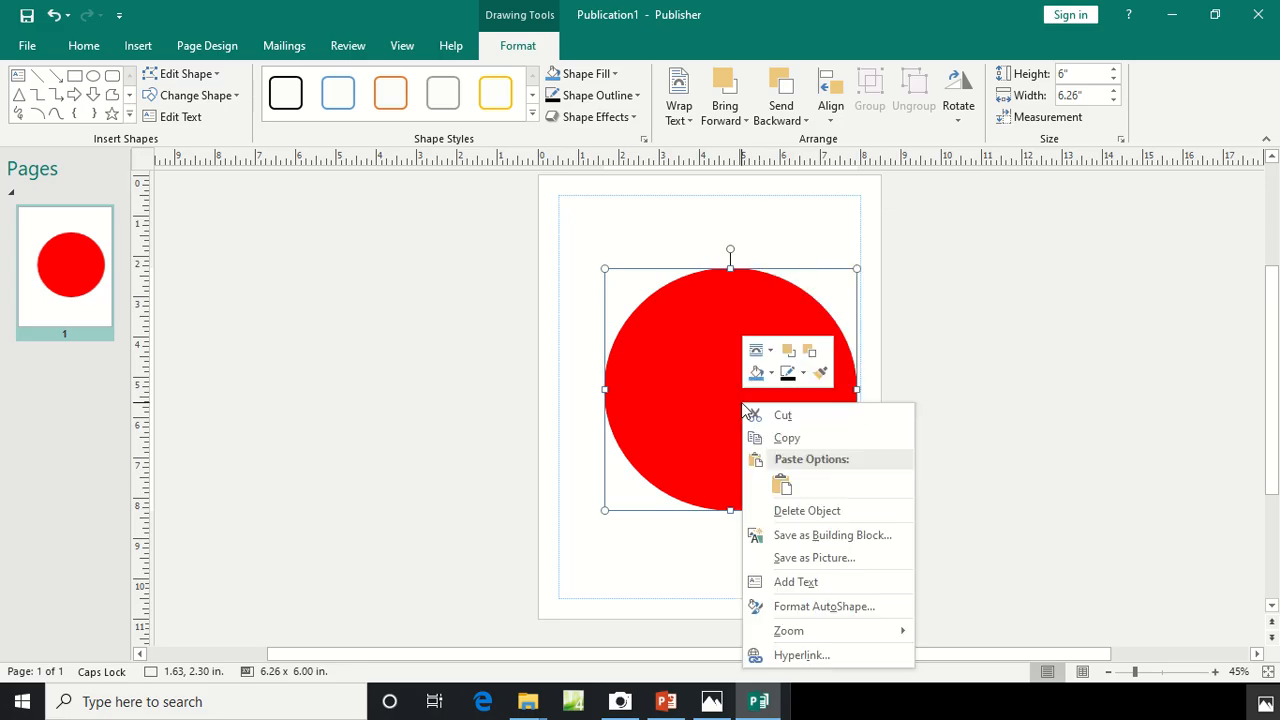
pyautogui.click(783, 485)
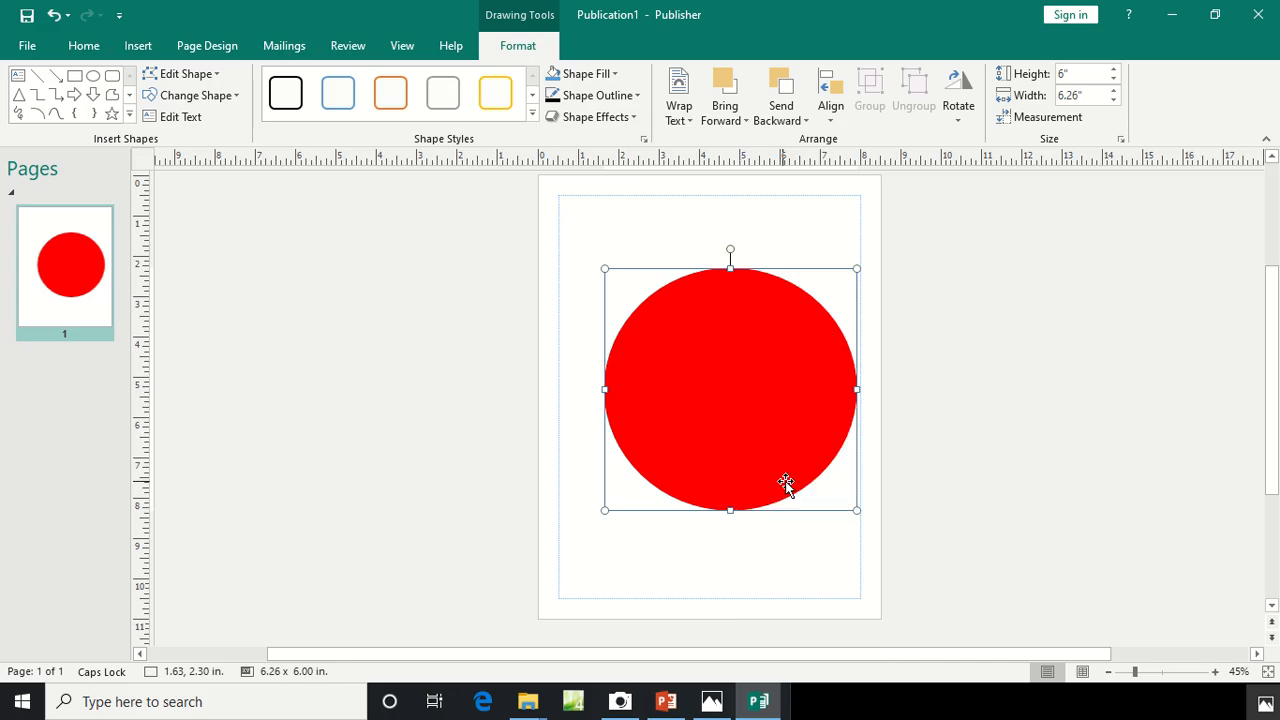
# Format the duplicate circle on top with a white fill and a white outline
pyautogui.rightClick(837, 469)
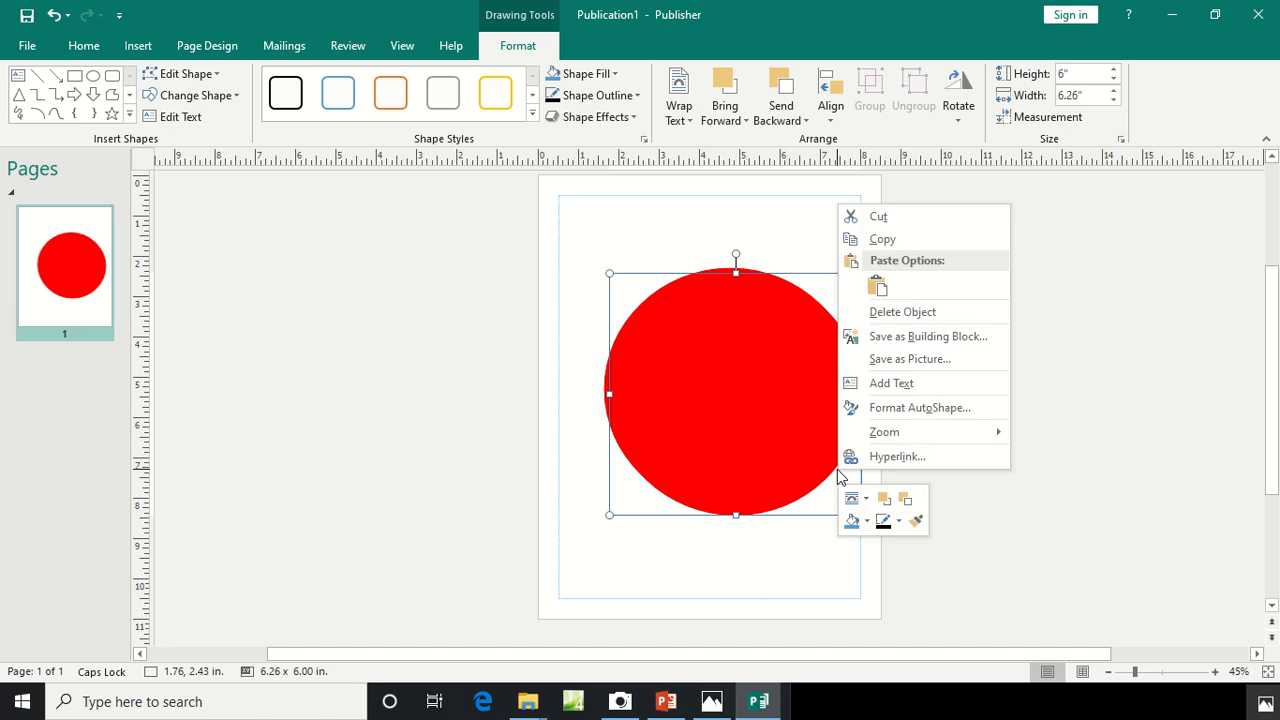
pyautogui.click(900, 410)
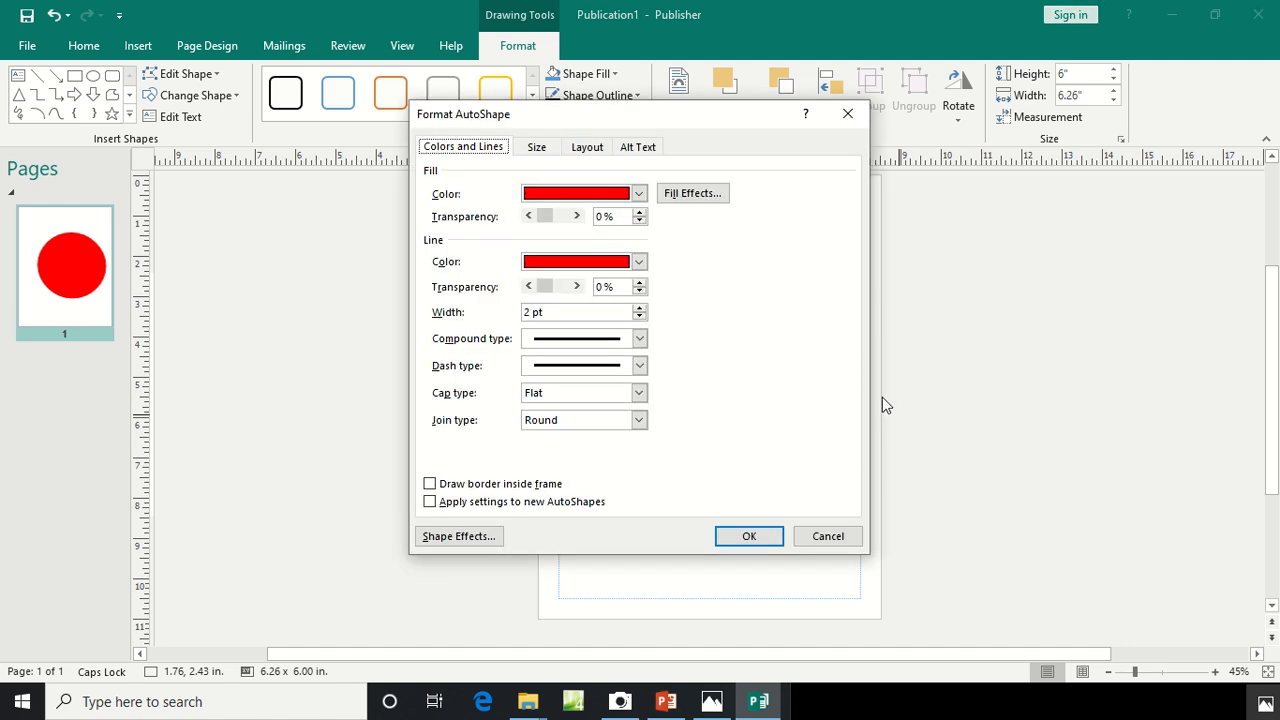
pyautogui.click(639, 194)
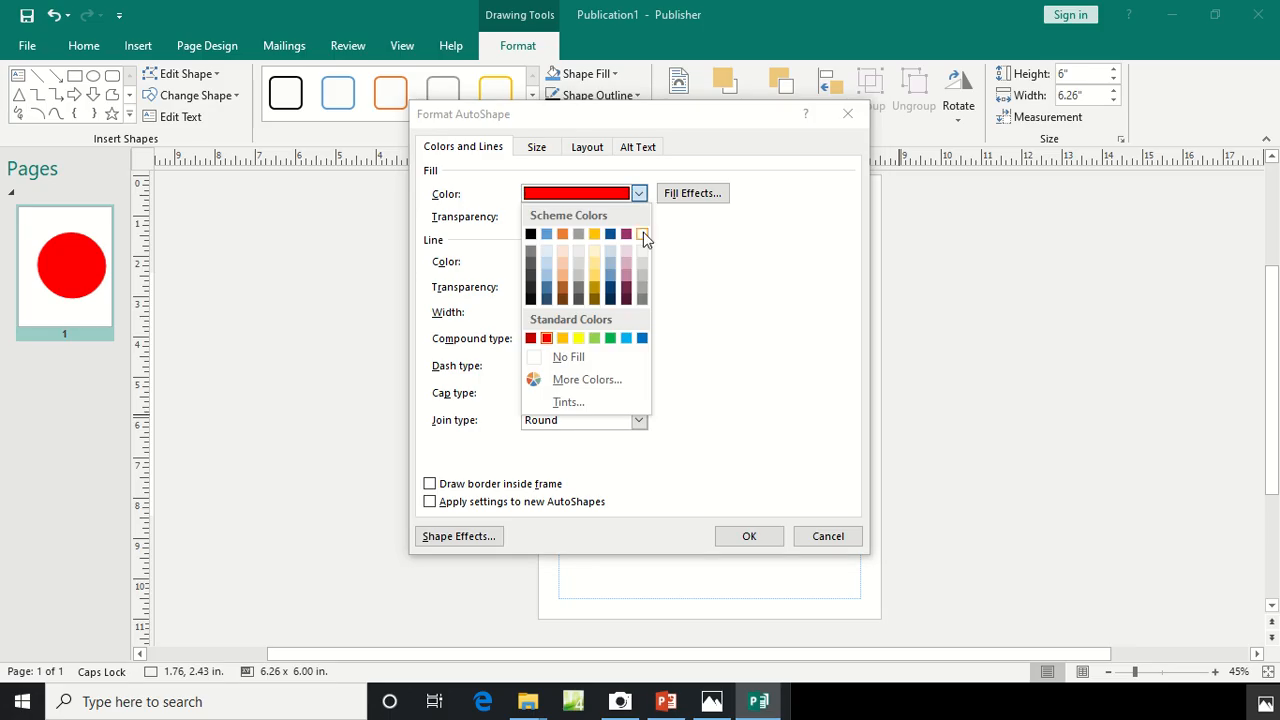
pyautogui.click(643, 234)
pyautogui.click(639, 262)
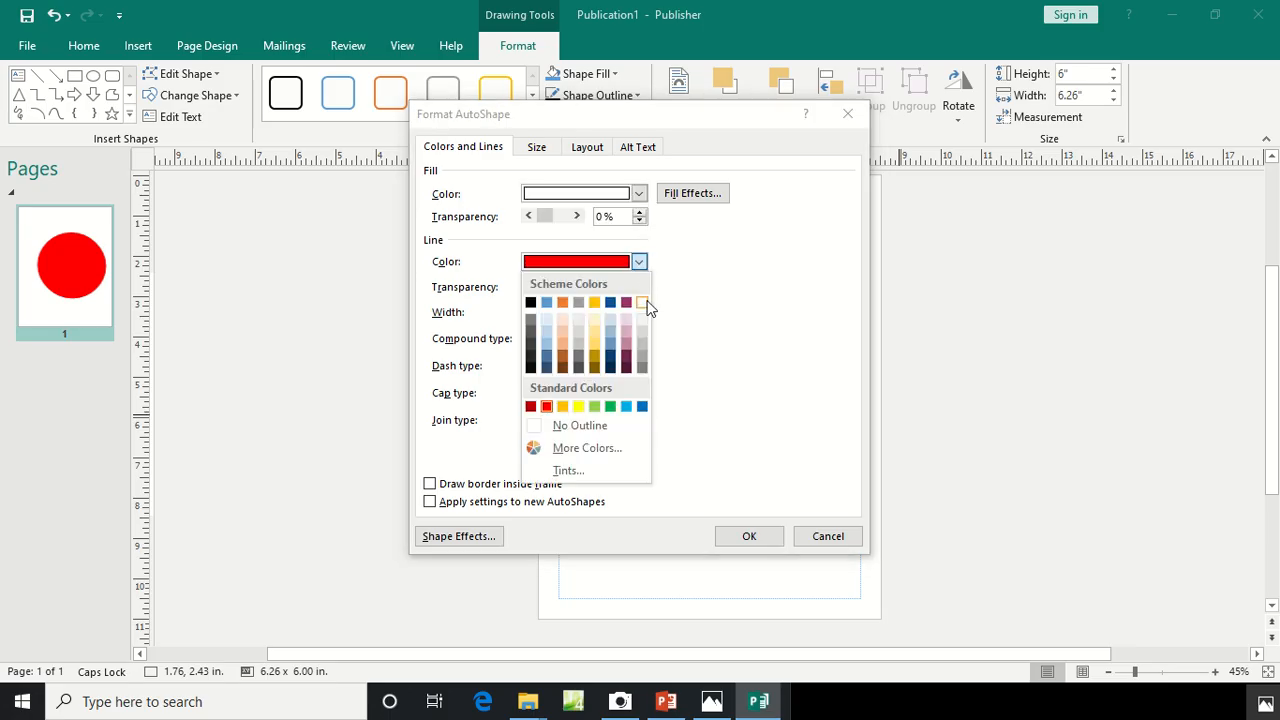
pyautogui.click(642, 303)
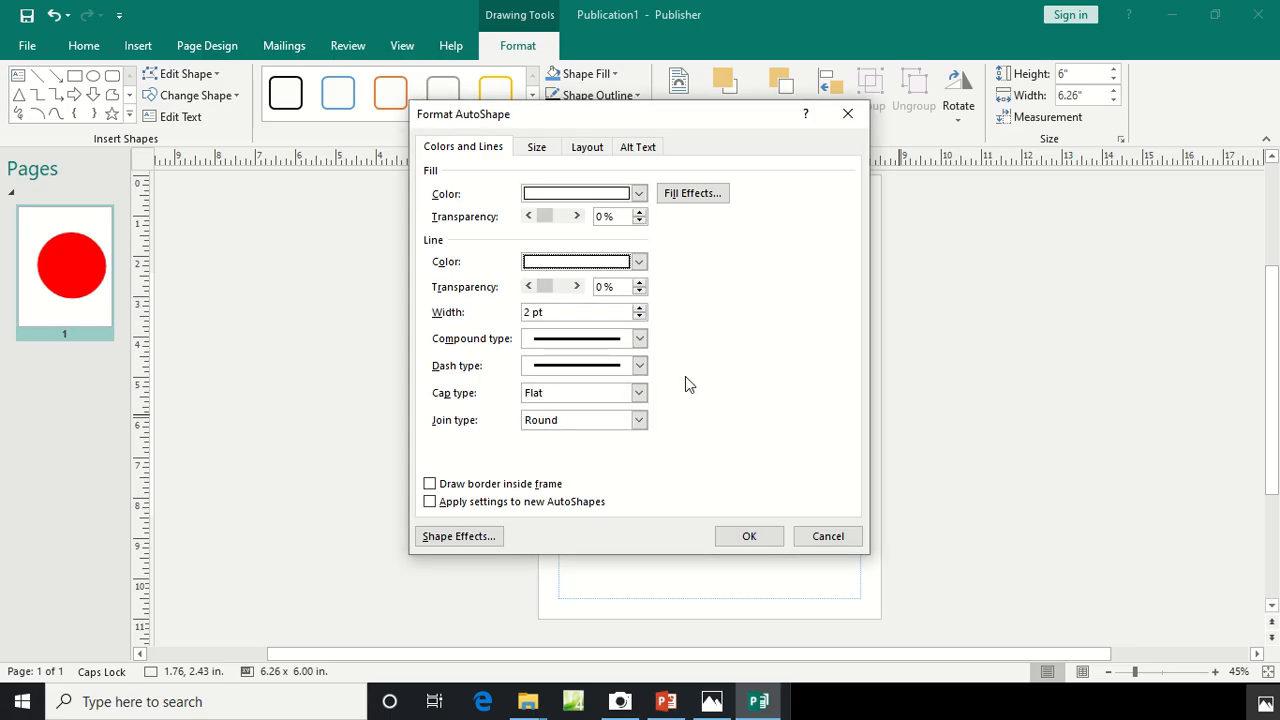
pyautogui.click(743, 544)
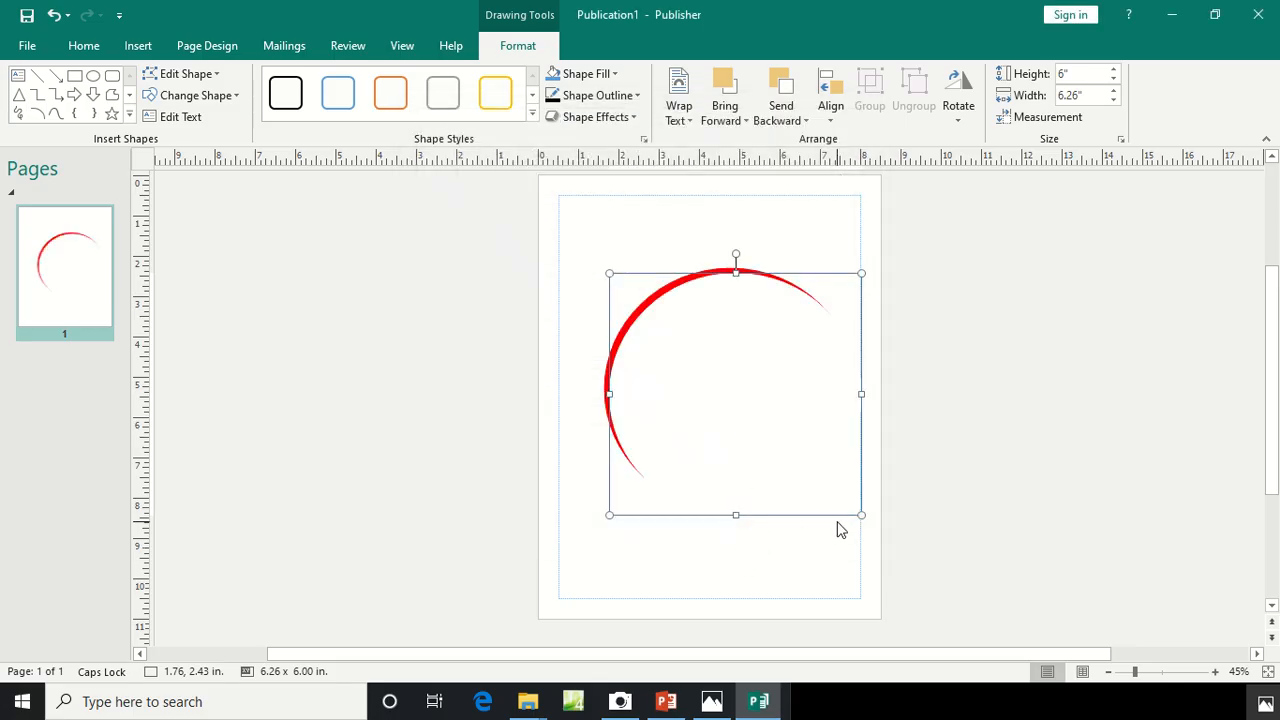
# Resize the white circle to about 6.43 x 5.40 in. and shift it left over the red circle to leave a crescent opening left
pyautogui.moveTo(855, 521); pyautogui.dragTo(804, 467)
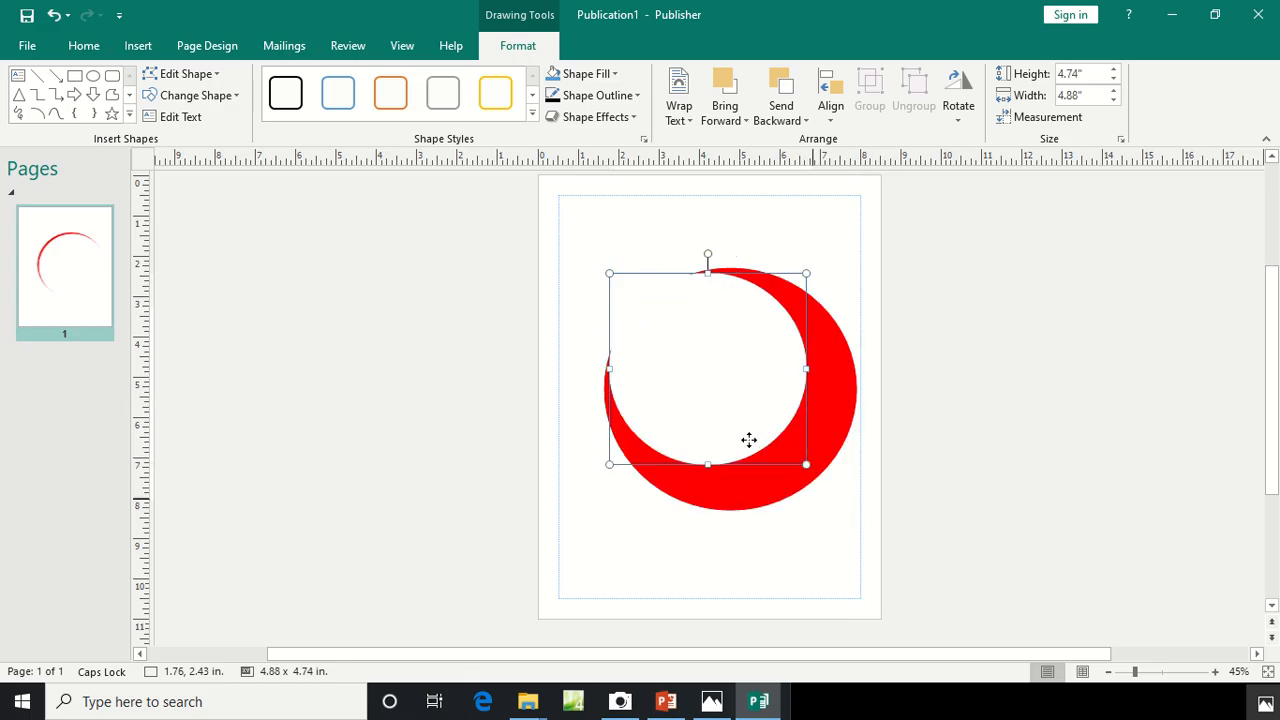
pyautogui.moveTo(748, 437); pyautogui.dragTo(719, 430)
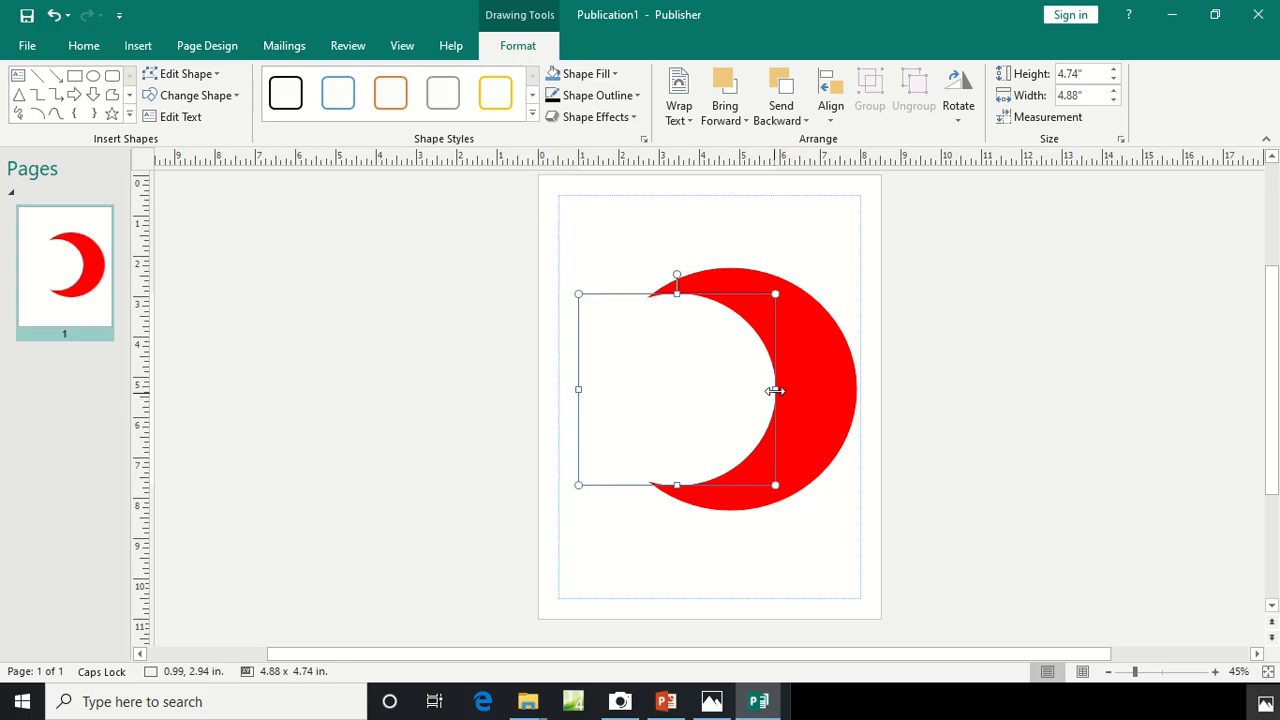
pyautogui.moveTo(776, 389); pyautogui.dragTo(830, 389)
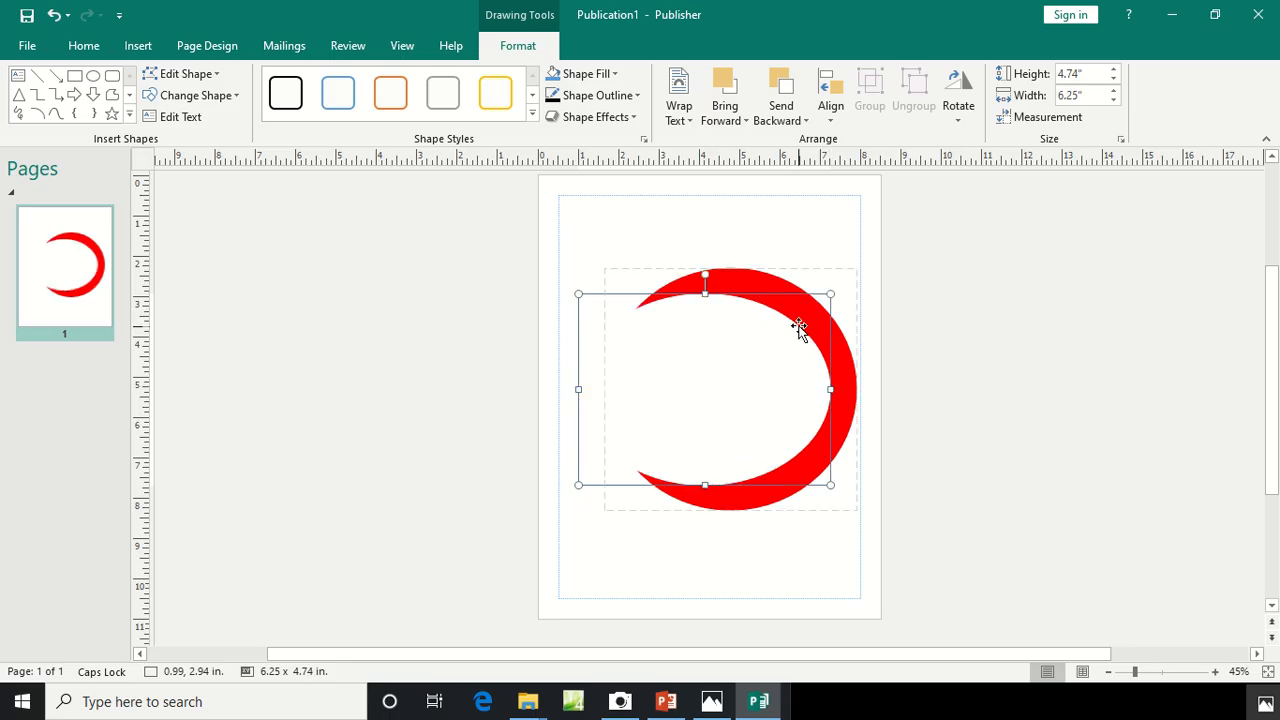
pyautogui.moveTo(831, 292); pyautogui.dragTo(838, 284)
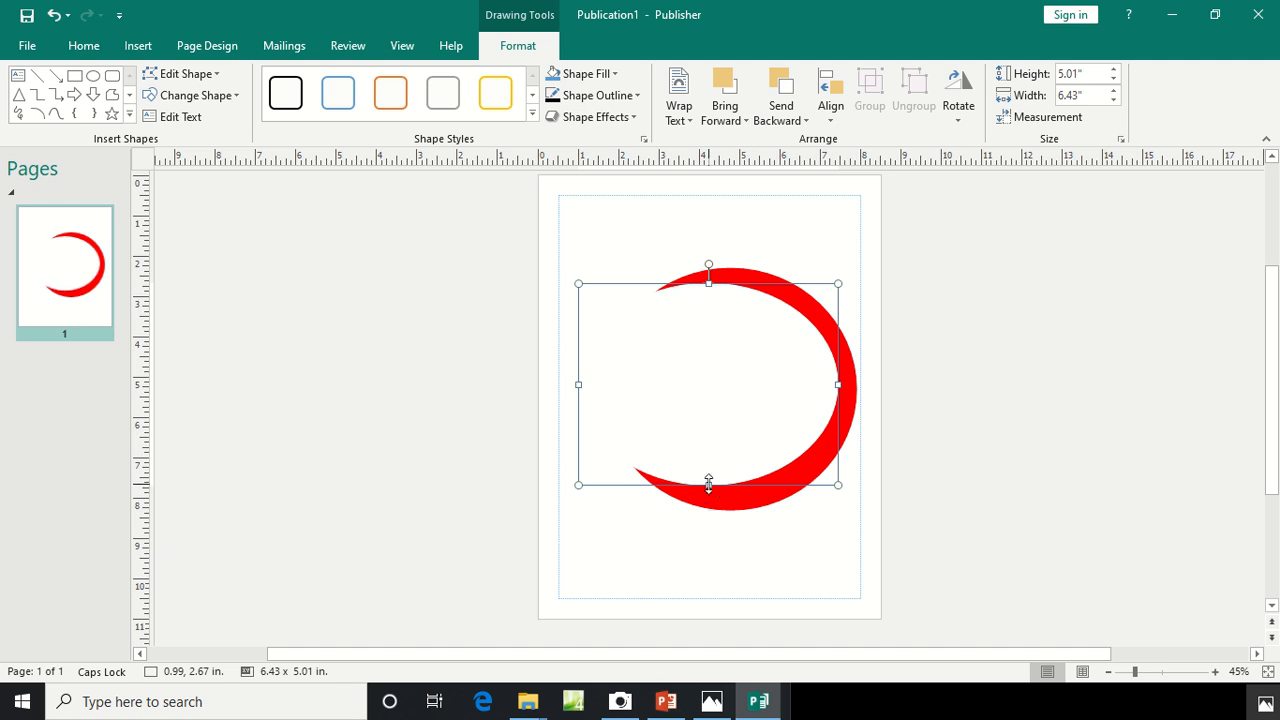
pyautogui.moveTo(716, 494); pyautogui.dragTo(720, 505)
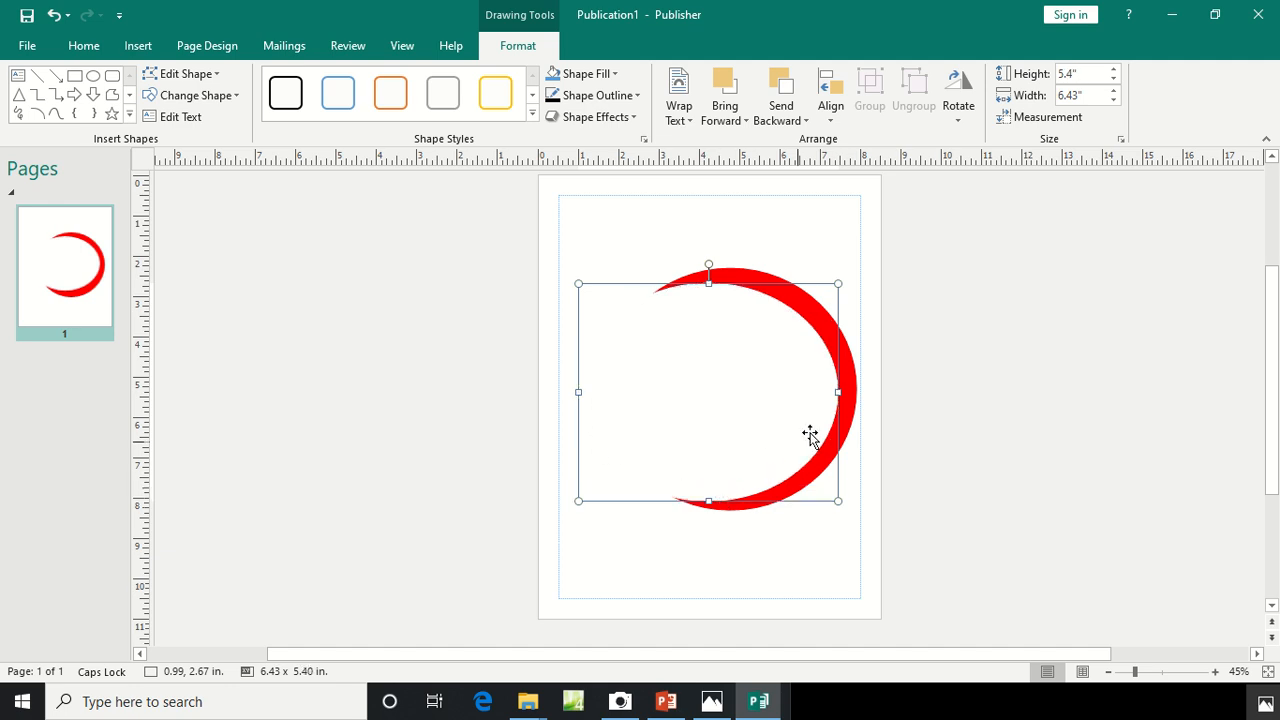
# Fine-tune the white circle to about 6.27 x 5.40 in., positioned about 1.20, 2.63 in. on the page
pyautogui.moveTo(838, 393); pyautogui.dragTo(845, 391)
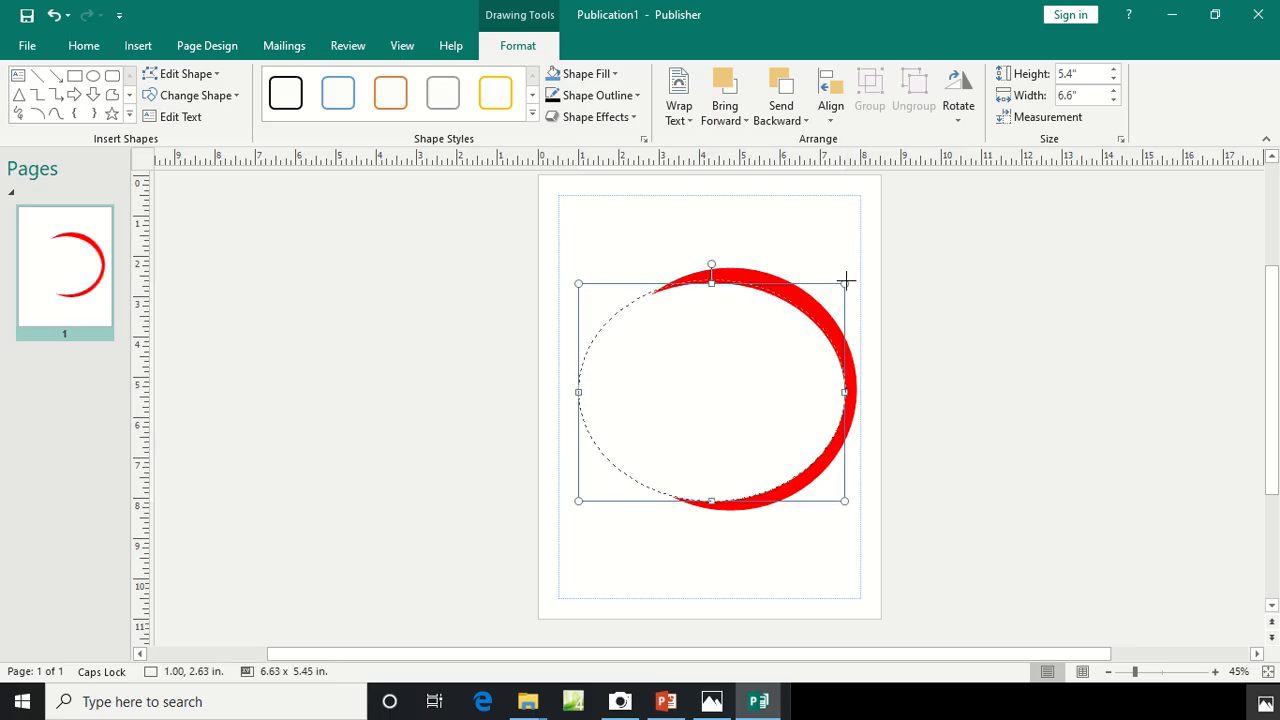
pyautogui.moveTo(845, 280); pyautogui.dragTo(847, 274)
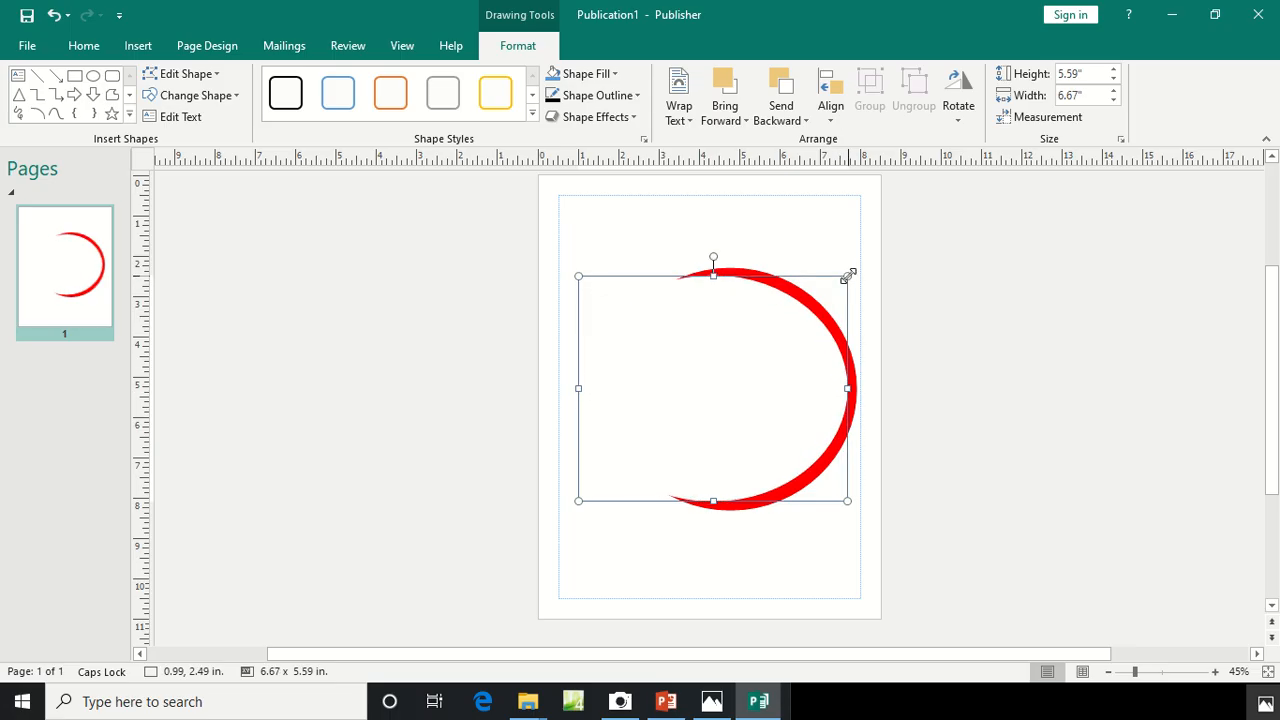
pyautogui.hotkey('ctrl', 'z')
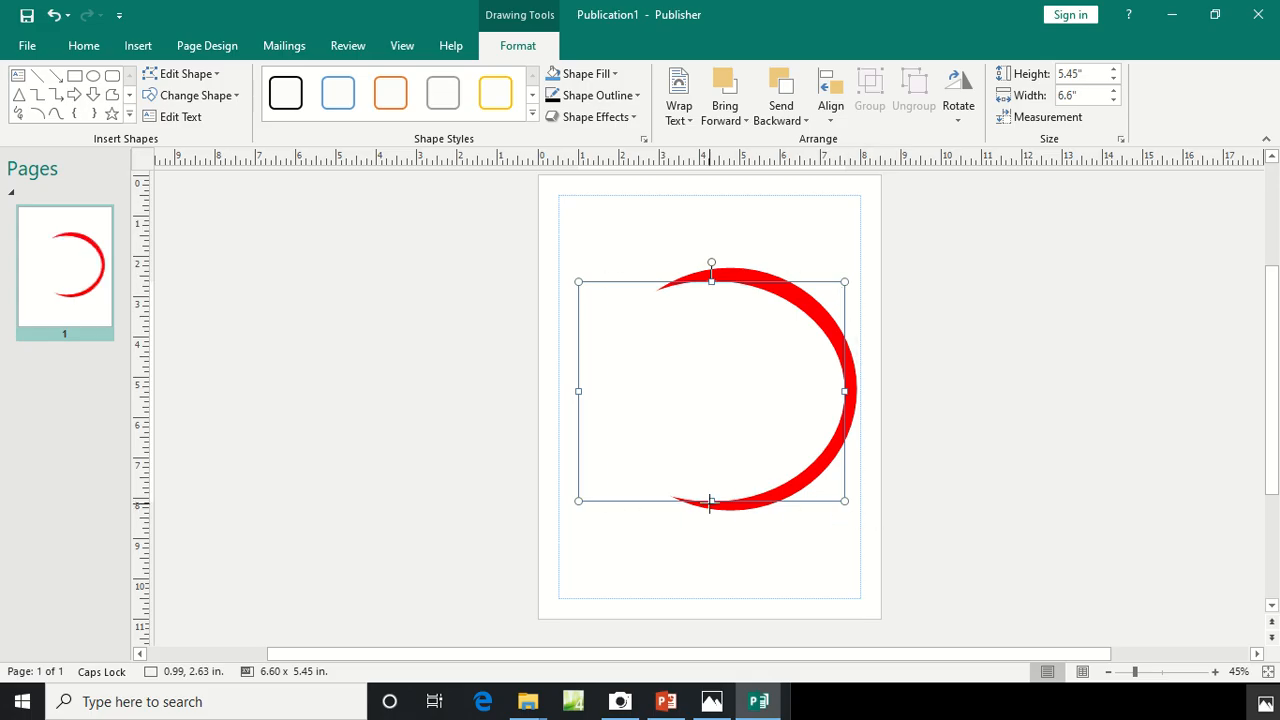
pyautogui.moveTo(710, 503); pyautogui.dragTo(711, 505)
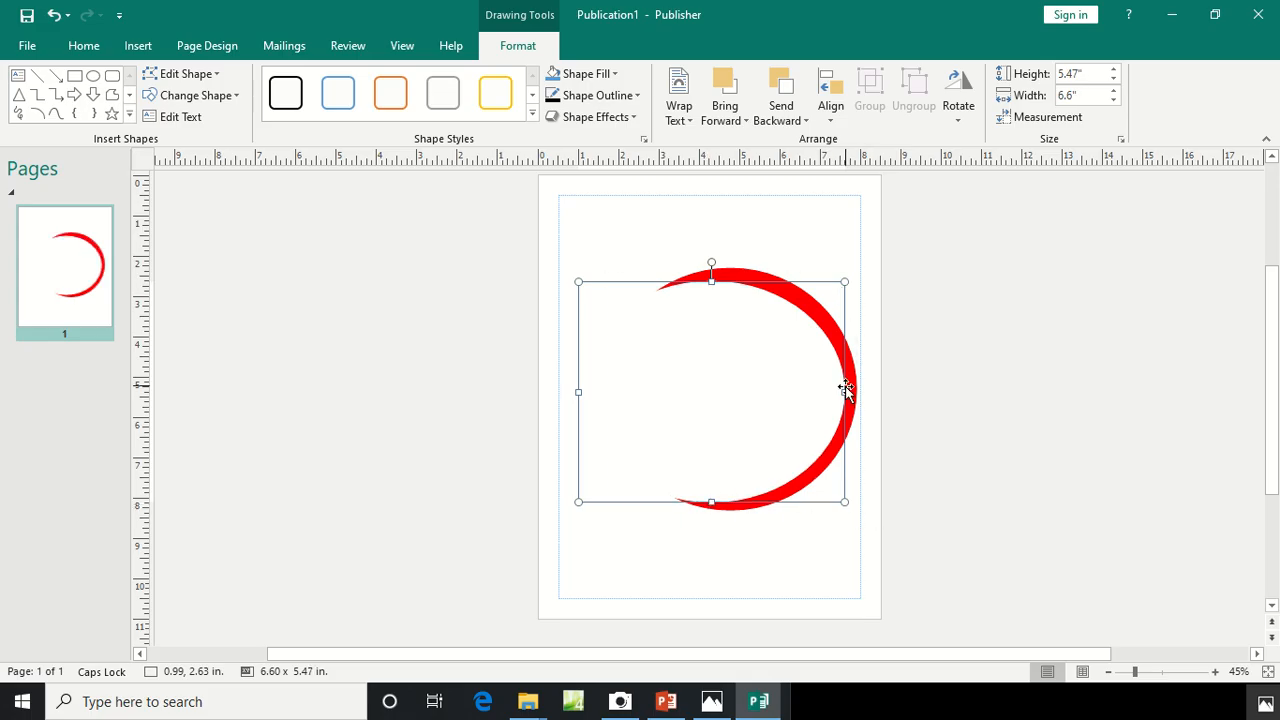
pyautogui.moveTo(845, 391); pyautogui.dragTo(839, 391)
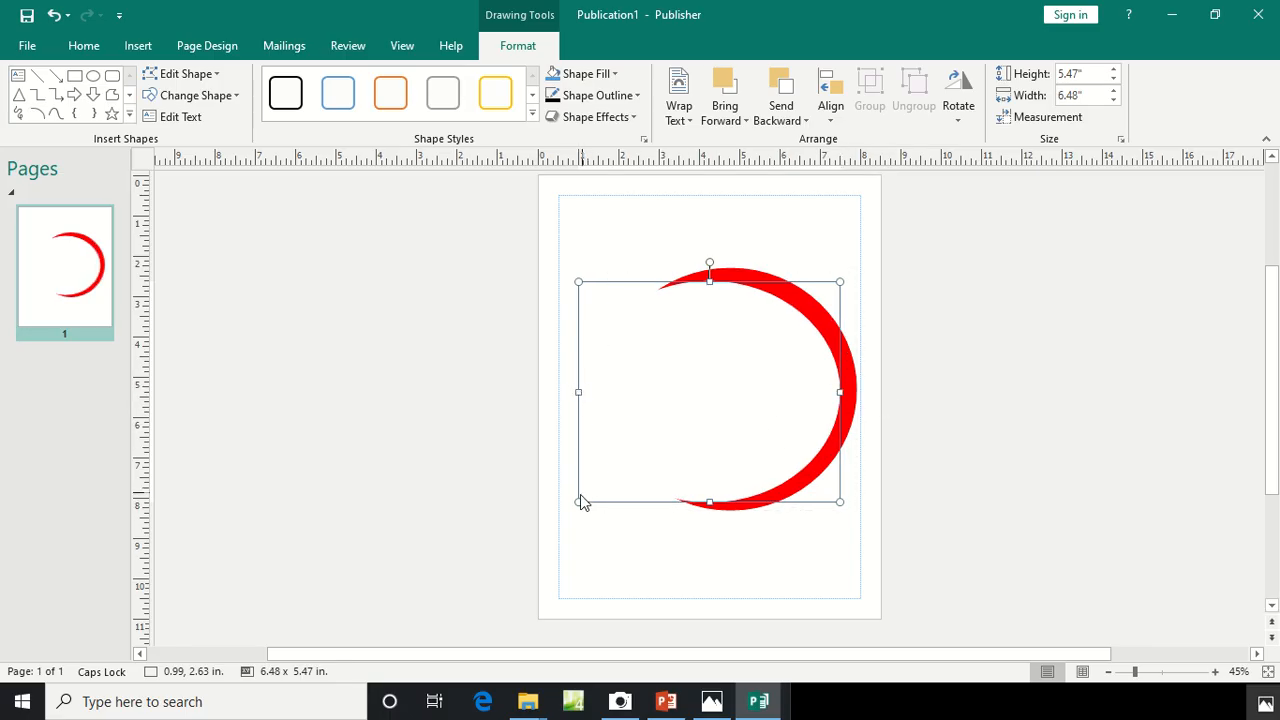
pyautogui.moveTo(578, 502); pyautogui.dragTo(586, 499)
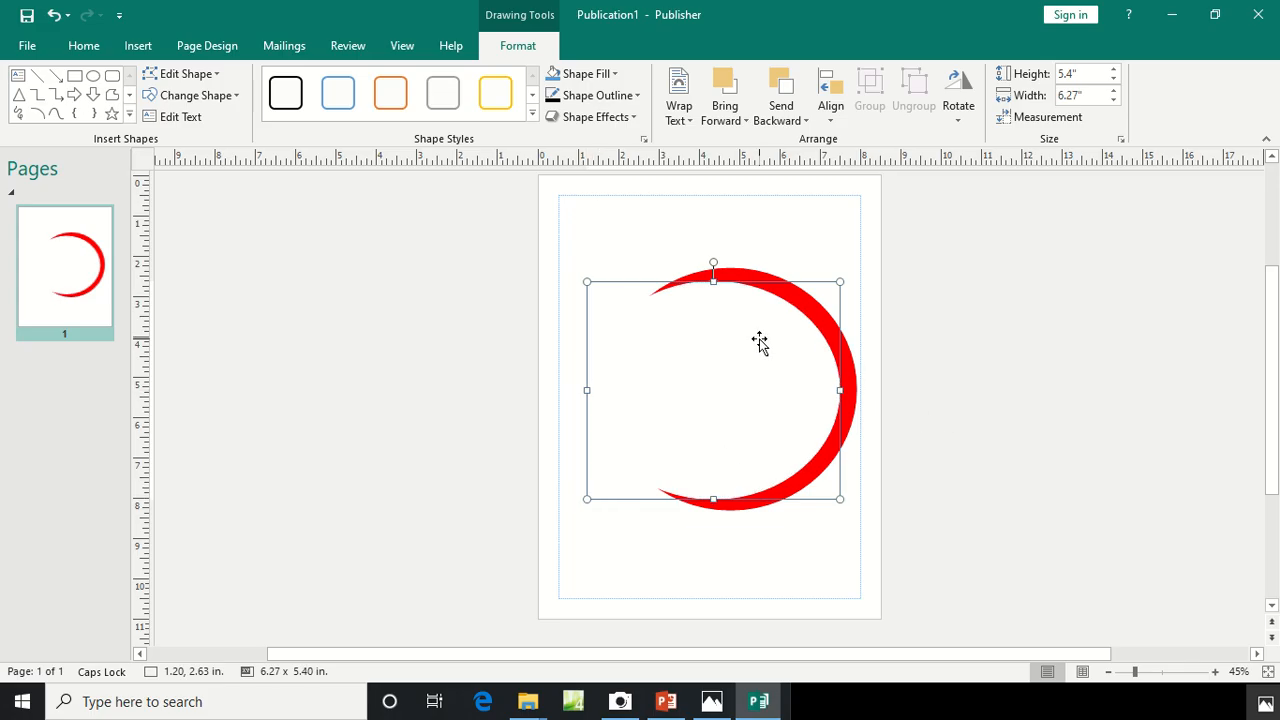
# Duplicate the crescent's red and white circles together and flip the copy out to the left of the original, about 7.19 in. wide
pyautogui.keyDown('shift'); pyautogui.click(846, 378); pyautogui.keyUp('shift')
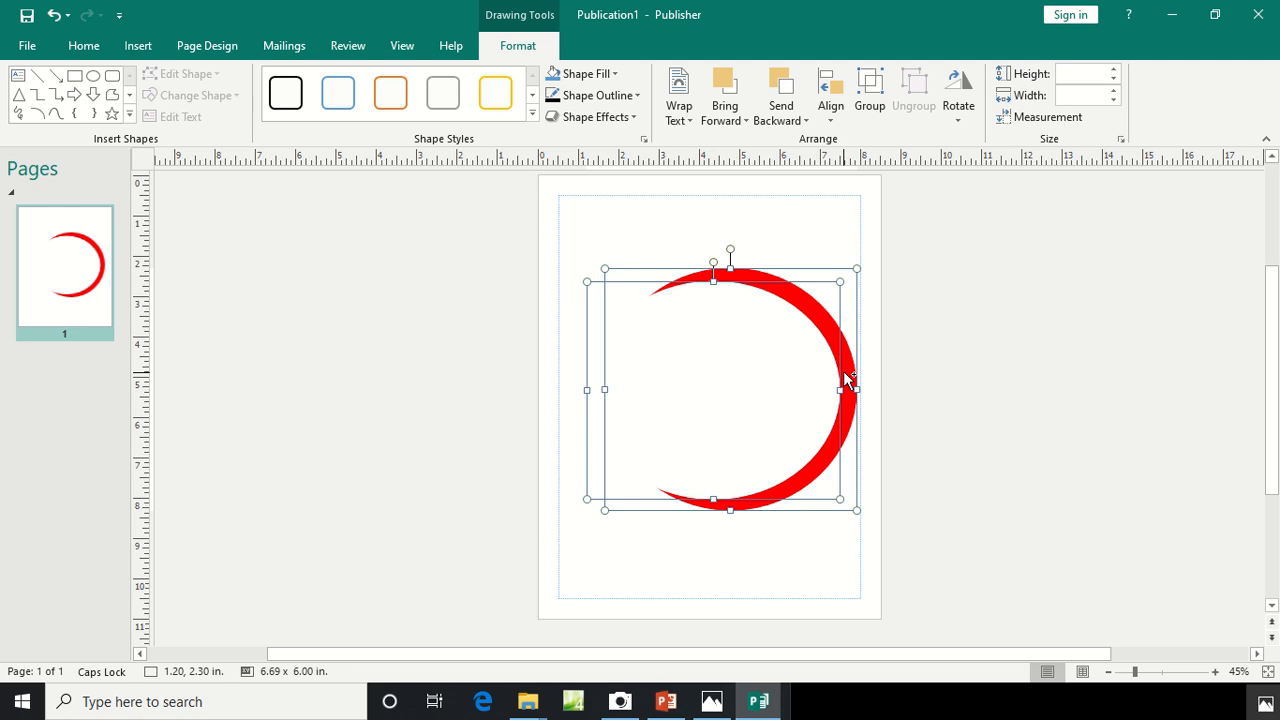
pyautogui.hotkey('ctrl', 'v')
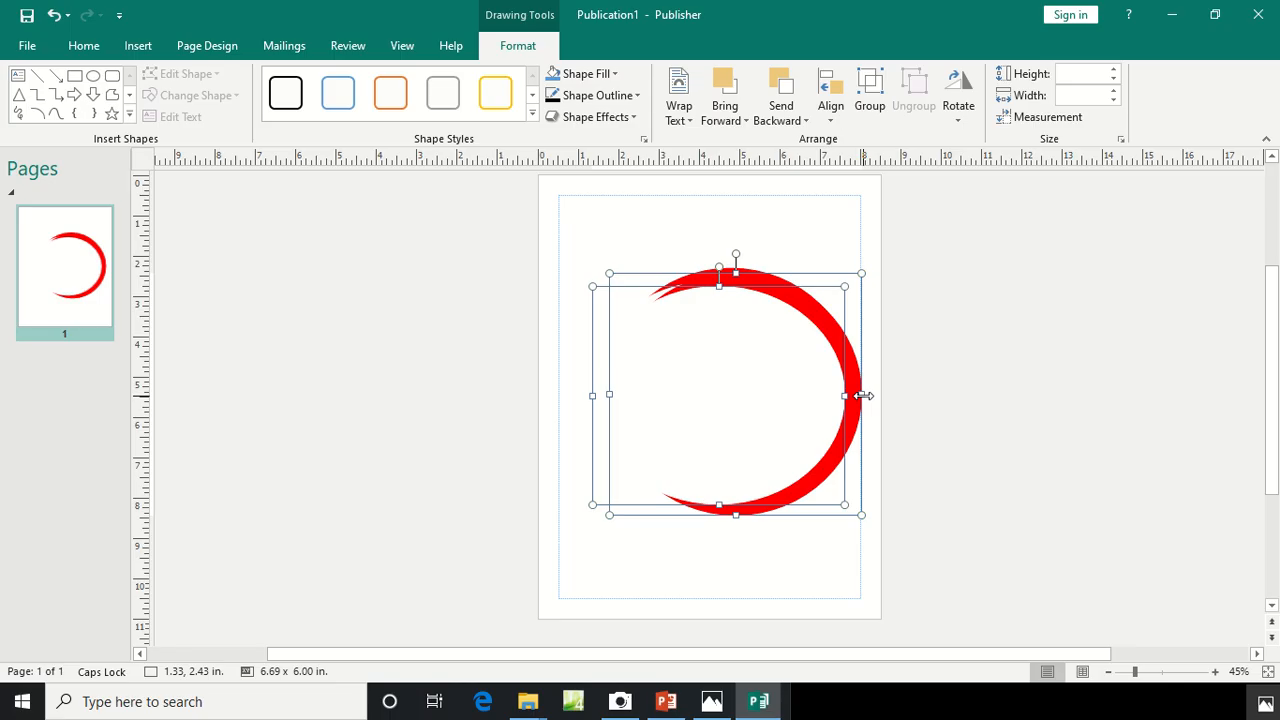
pyautogui.moveTo(863, 396); pyautogui.dragTo(338, 404)
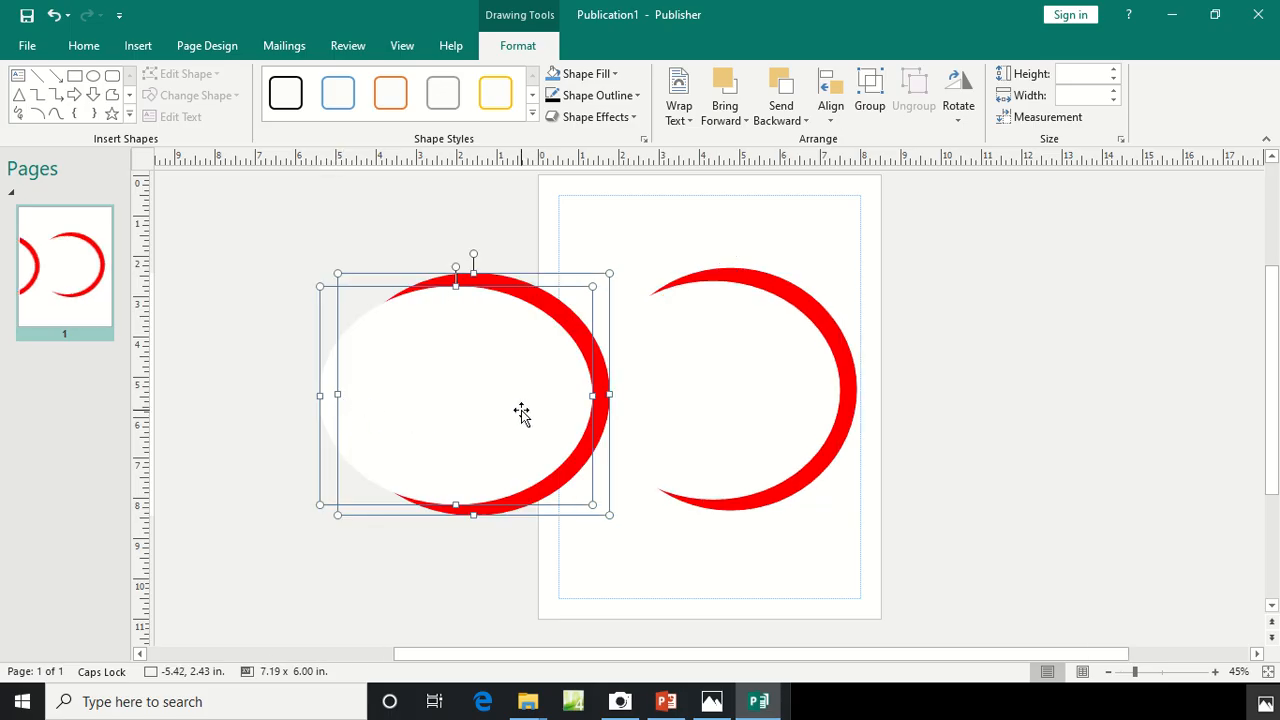
pyautogui.click(622, 212)
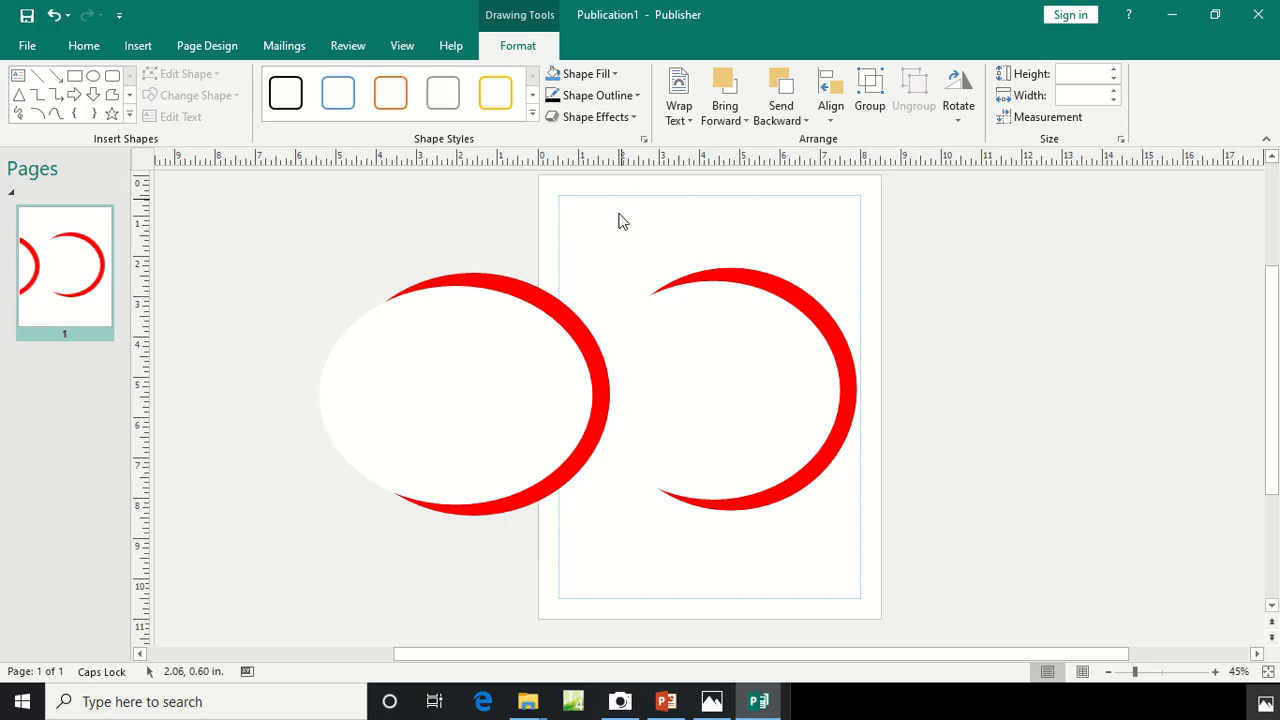
# Nudge the duplicate's white circle right to about -4.61 in. so the red crescent opens toward the right
pyautogui.click(528, 390)
pyautogui.press('Right')
pyautogui.press('Right')
pyautogui.press('Right')
pyautogui.press('Right')
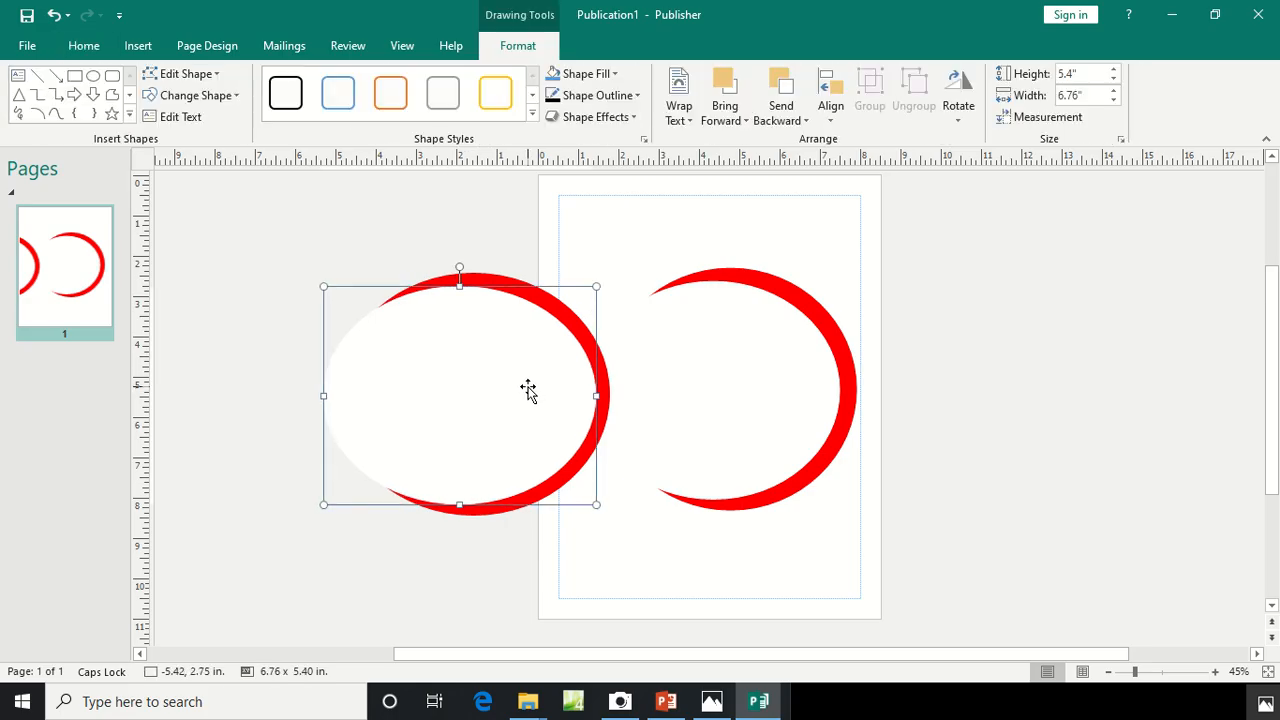
pyautogui.press('Right')
pyautogui.press('Right')
pyautogui.press('Right')
pyautogui.press('Right')
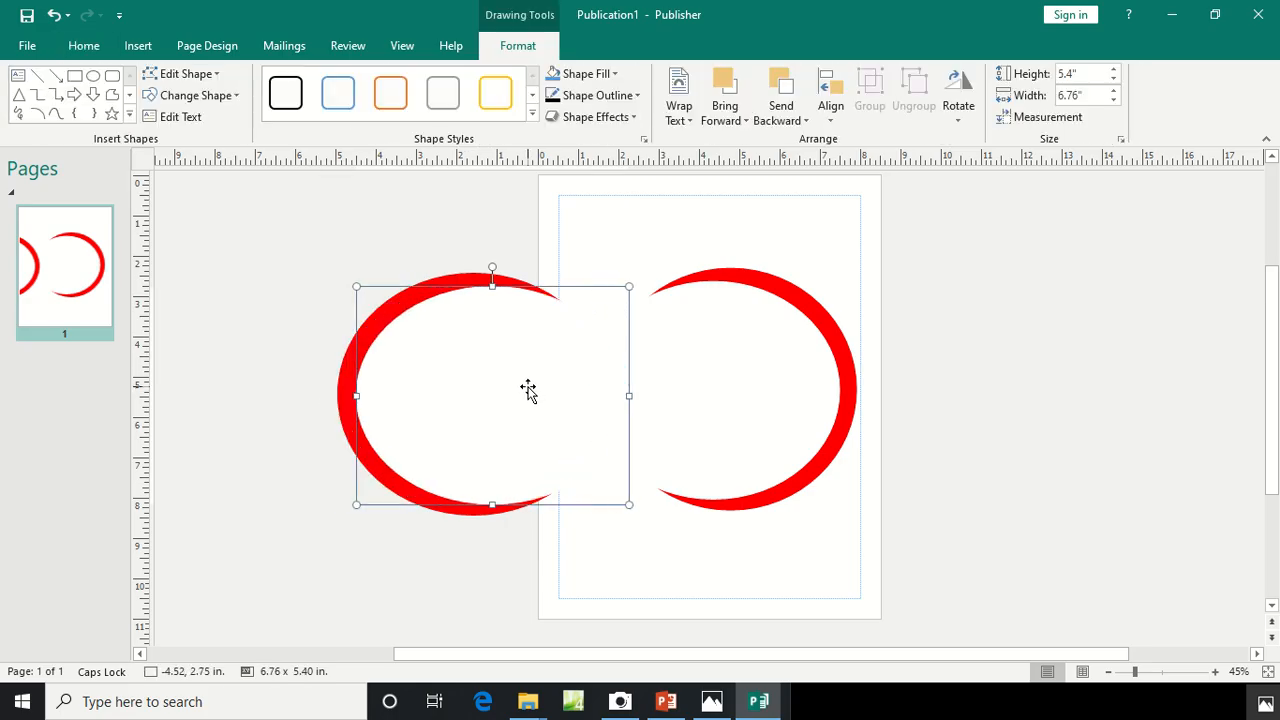
pyautogui.press('Left')
pyautogui.press('Left')
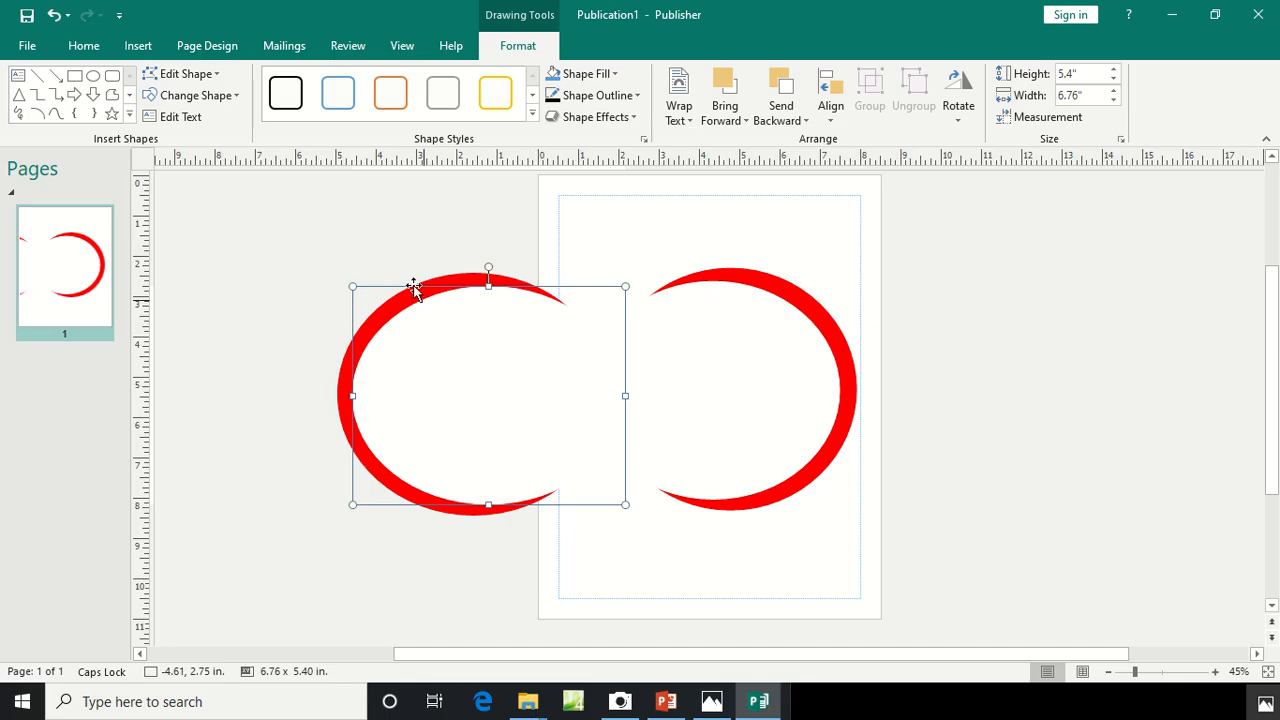
# Shrink both circles of the duplicate crescent together to about 5.27 x 5.32 in. and place them inside the original crescent
pyautogui.click(413, 295)
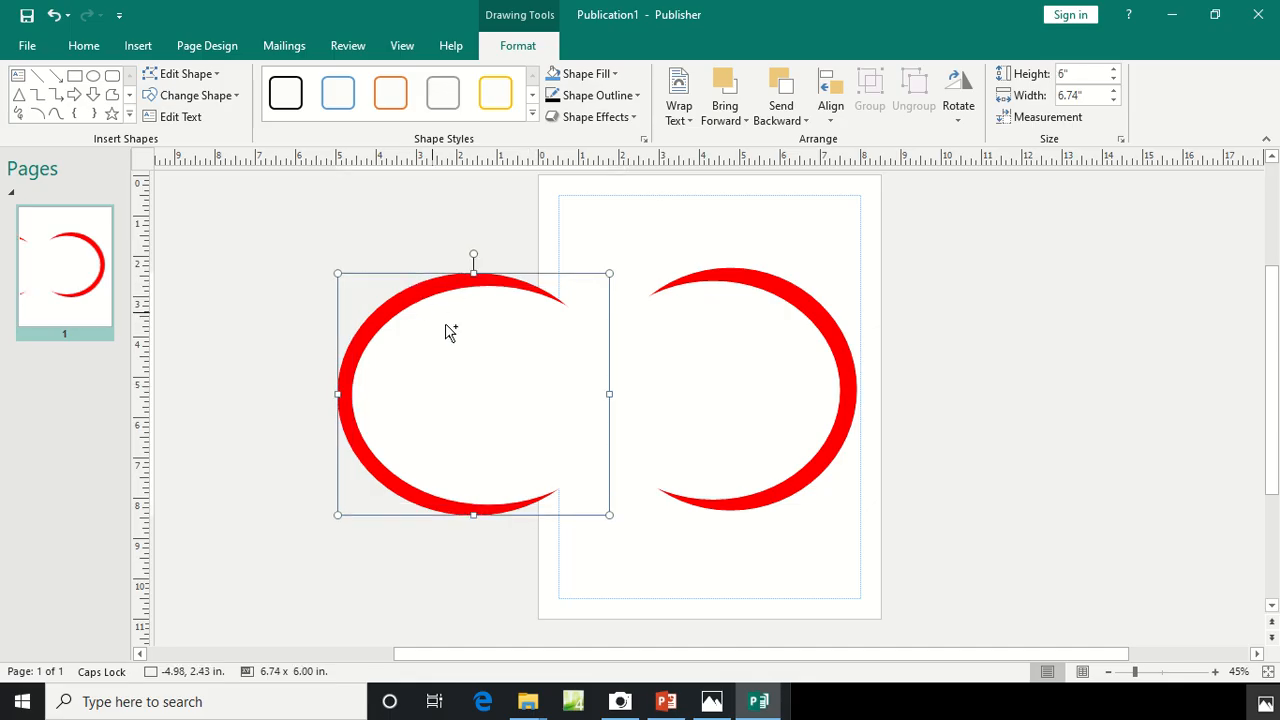
pyautogui.keyDown('shift'); pyautogui.click(473, 370); pyautogui.keyUp('shift')
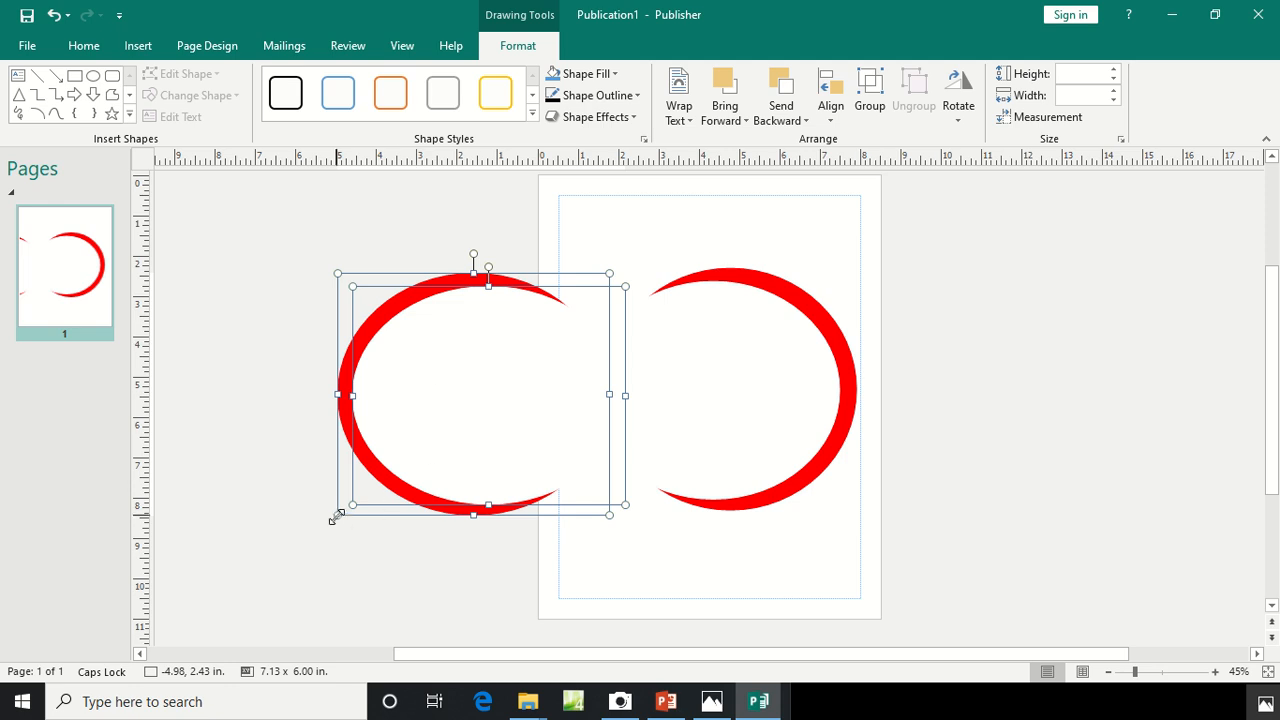
pyautogui.moveTo(337, 518); pyautogui.dragTo(411, 487)
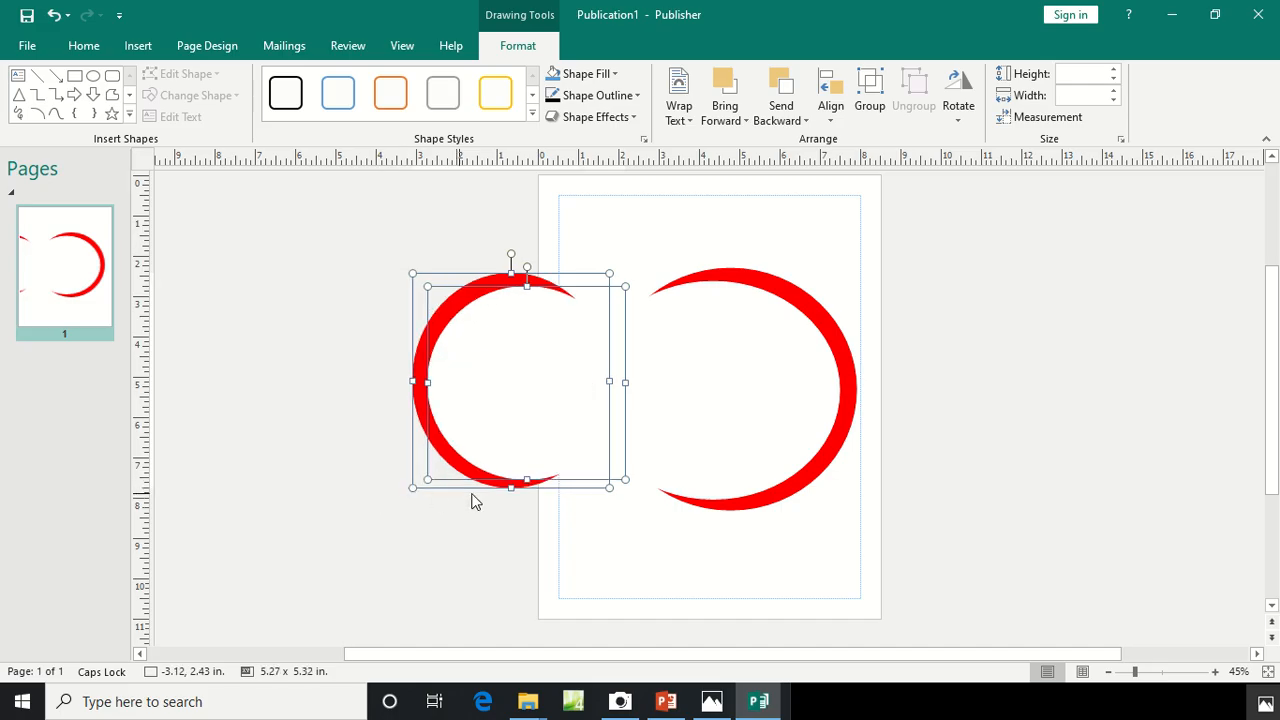
pyautogui.moveTo(546, 391); pyautogui.dragTo(725, 403)
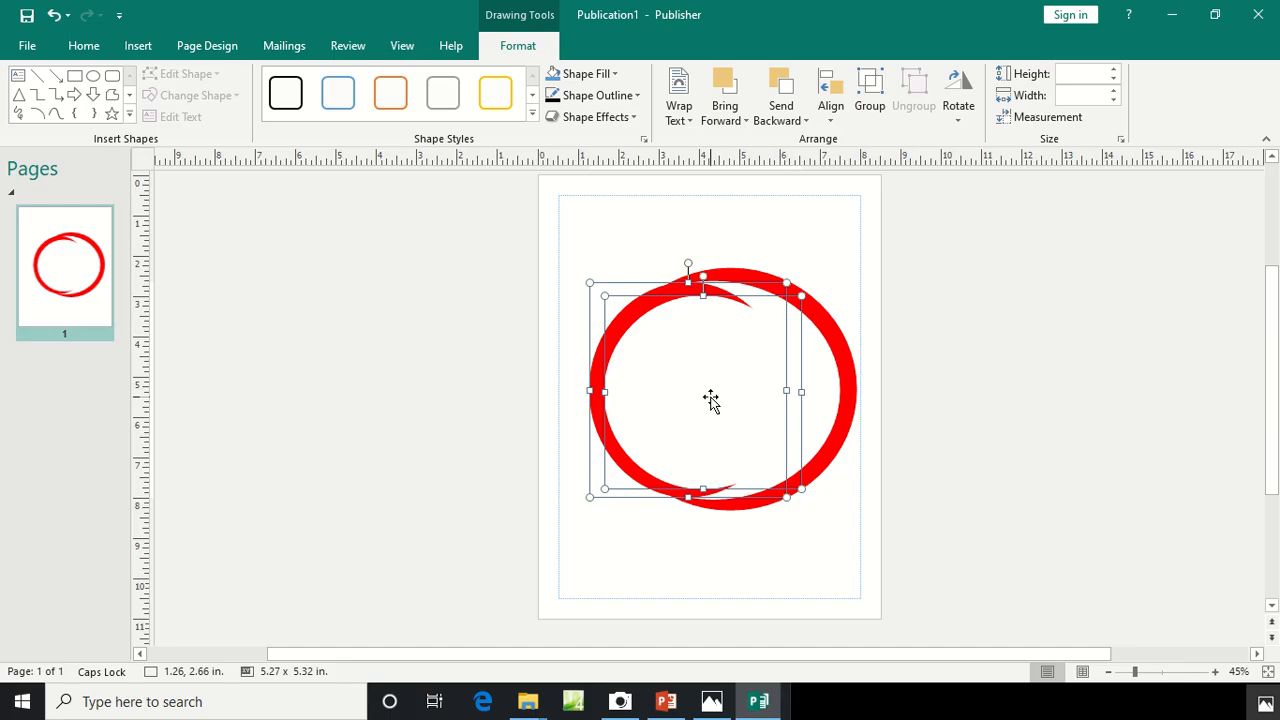
# Nudge the smaller crescent right and adjust it vertically until it sits at about 2.08, 2.68 in. inside the larger one
pyautogui.press('Right')
pyautogui.press('Right')
pyautogui.press('Right')
pyautogui.press('Right')
pyautogui.press('Right')
pyautogui.press('Right')
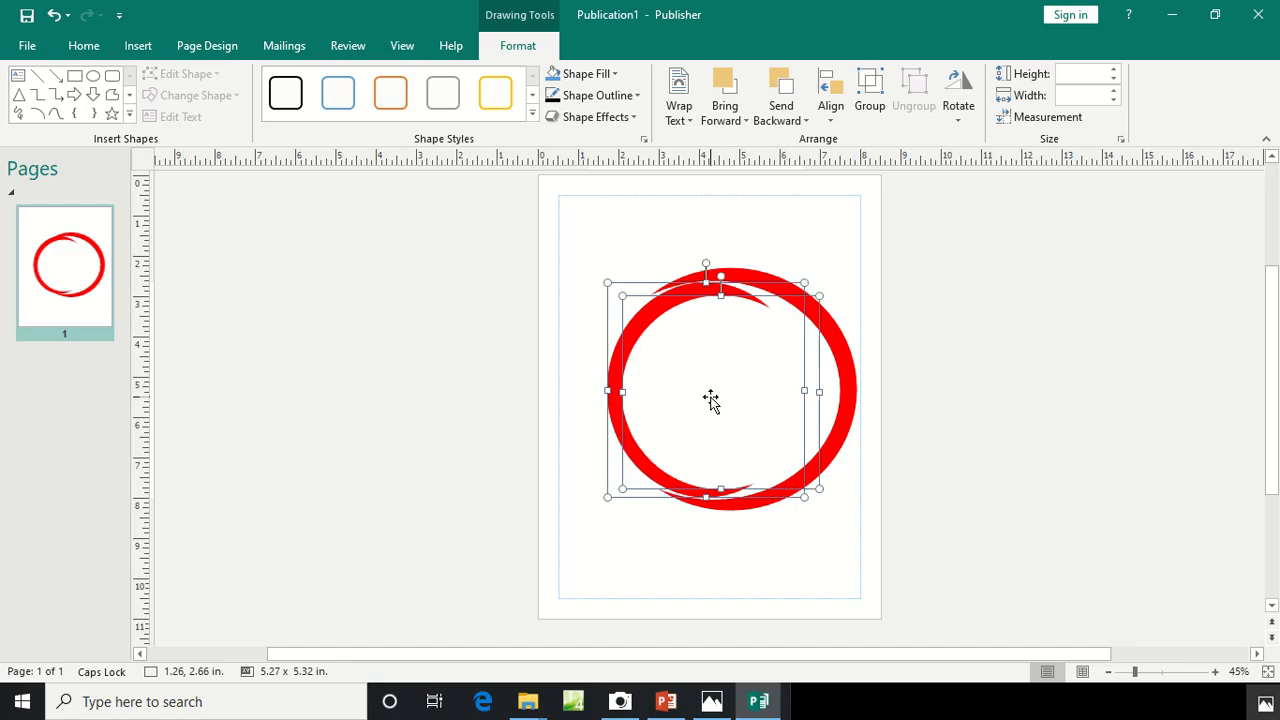
pyautogui.press('Right')
pyautogui.press('Right')
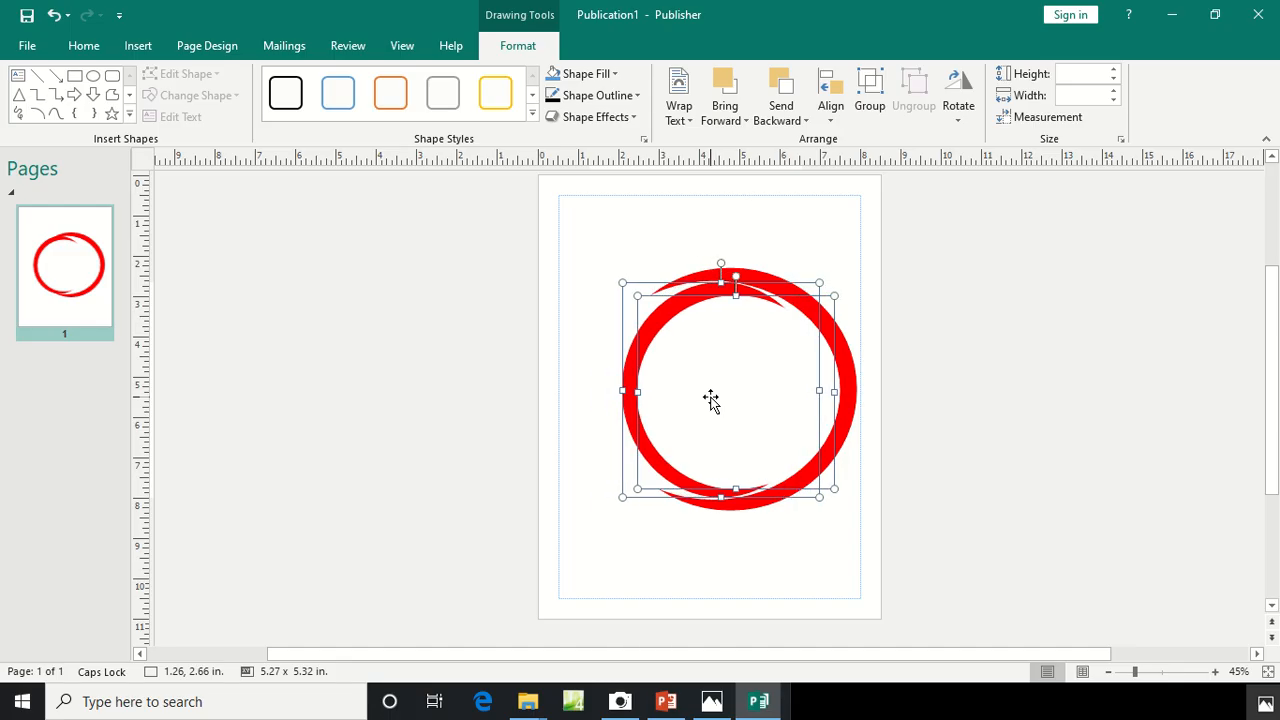
pyautogui.press('Down')
pyautogui.press('Up')
pyautogui.press('Up')
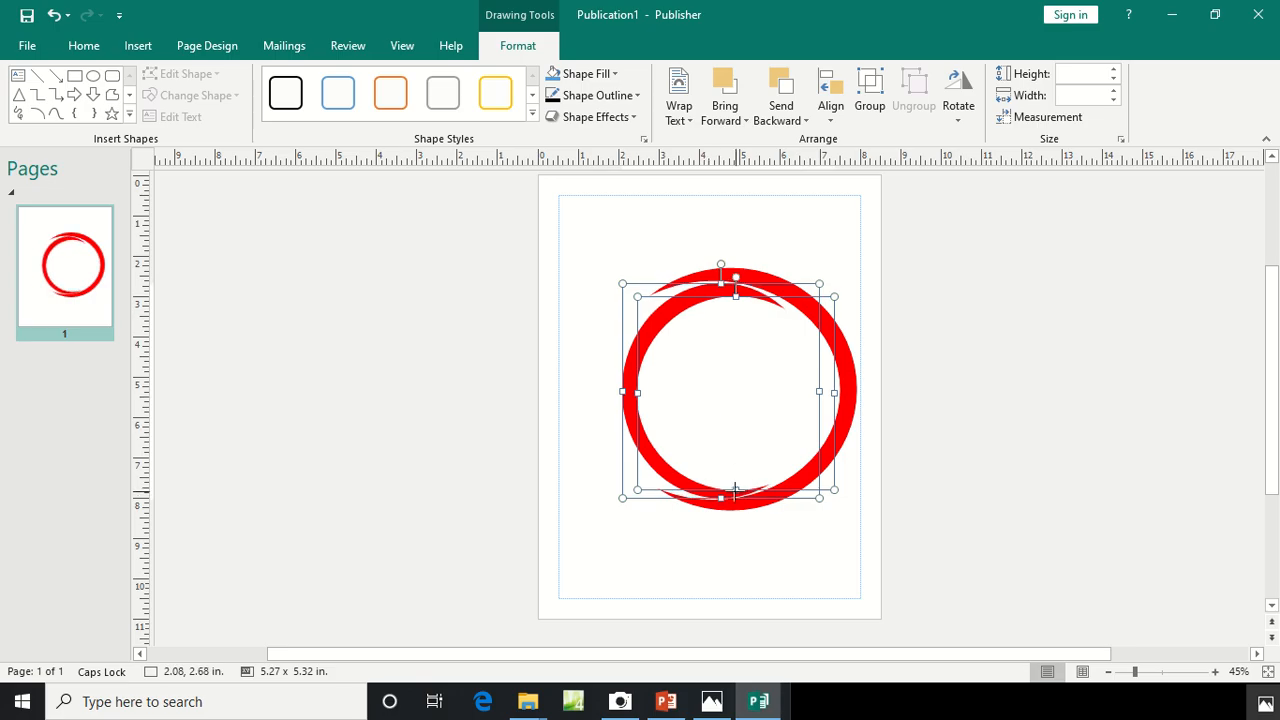
# Reduce the smaller crescent's height to about 5.14 in. and nudge it left and down to about 1.92, 2.75 in
pyautogui.moveTo(735, 490); pyautogui.dragTo(735, 484)
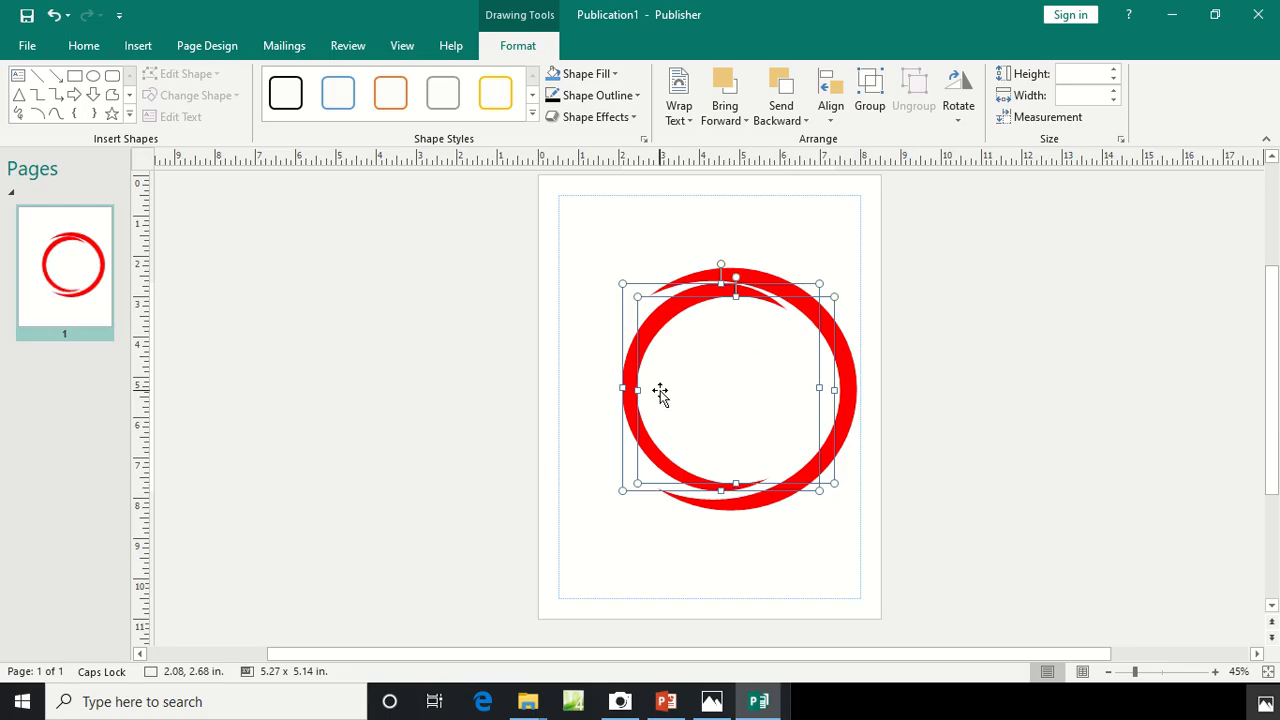
pyautogui.press('Left')
pyautogui.press('Left')
pyautogui.press('Left')
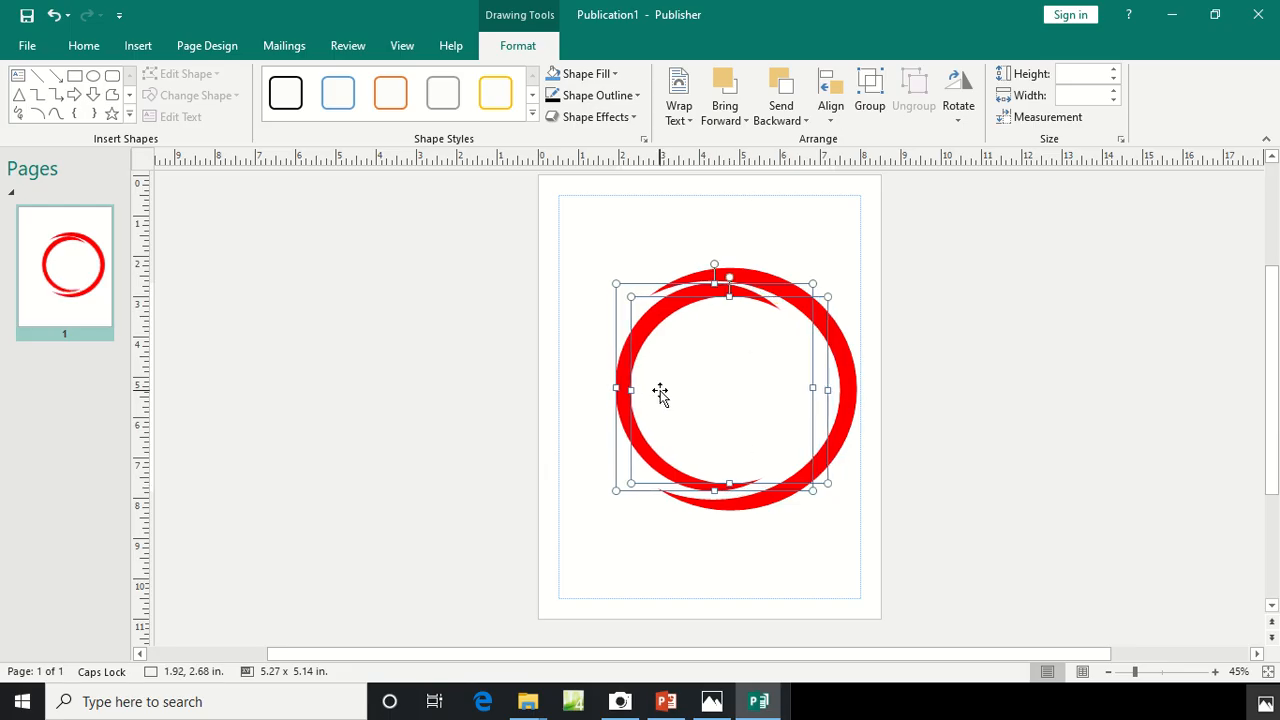
pyautogui.press('Down')
pyautogui.press('Down')
pyautogui.press('Down')
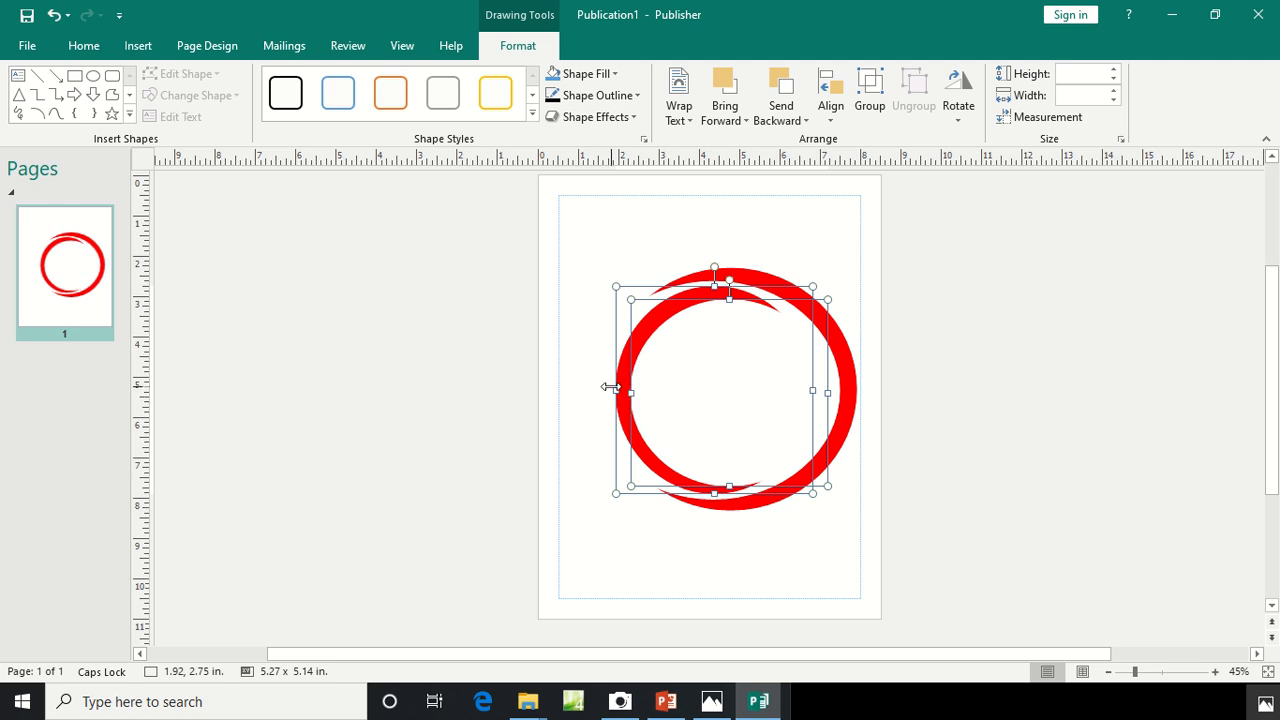
# Stretch the smaller crescent leftward to about 5.50 in. wide and fine-tune its top and bottom edges
pyautogui.moveTo(609, 389); pyautogui.dragTo(600, 390)
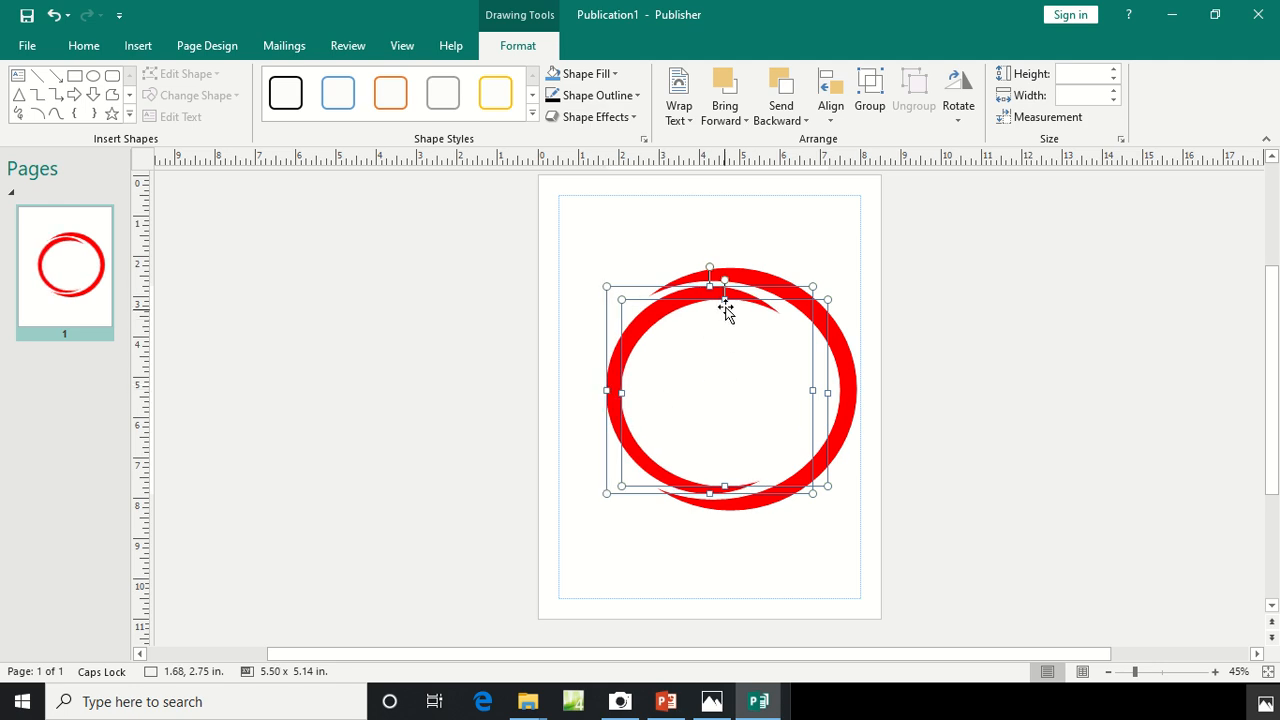
pyautogui.moveTo(726, 302)
pyautogui.mouseDown()
pyautogui.moveTo(720, 286)
pyautogui.moveTo(724, 300)
pyautogui.mouseUp()
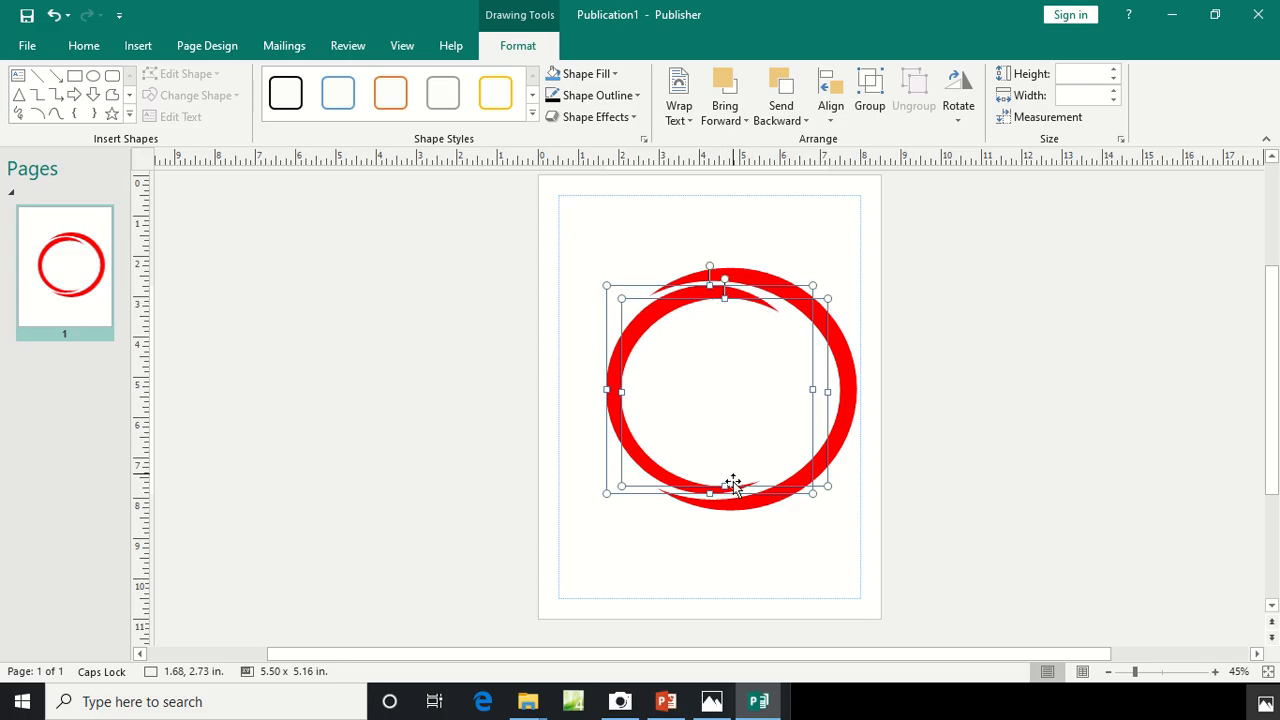
pyautogui.moveTo(720, 483); pyautogui.dragTo(708, 492)
pyautogui.click(686, 543)
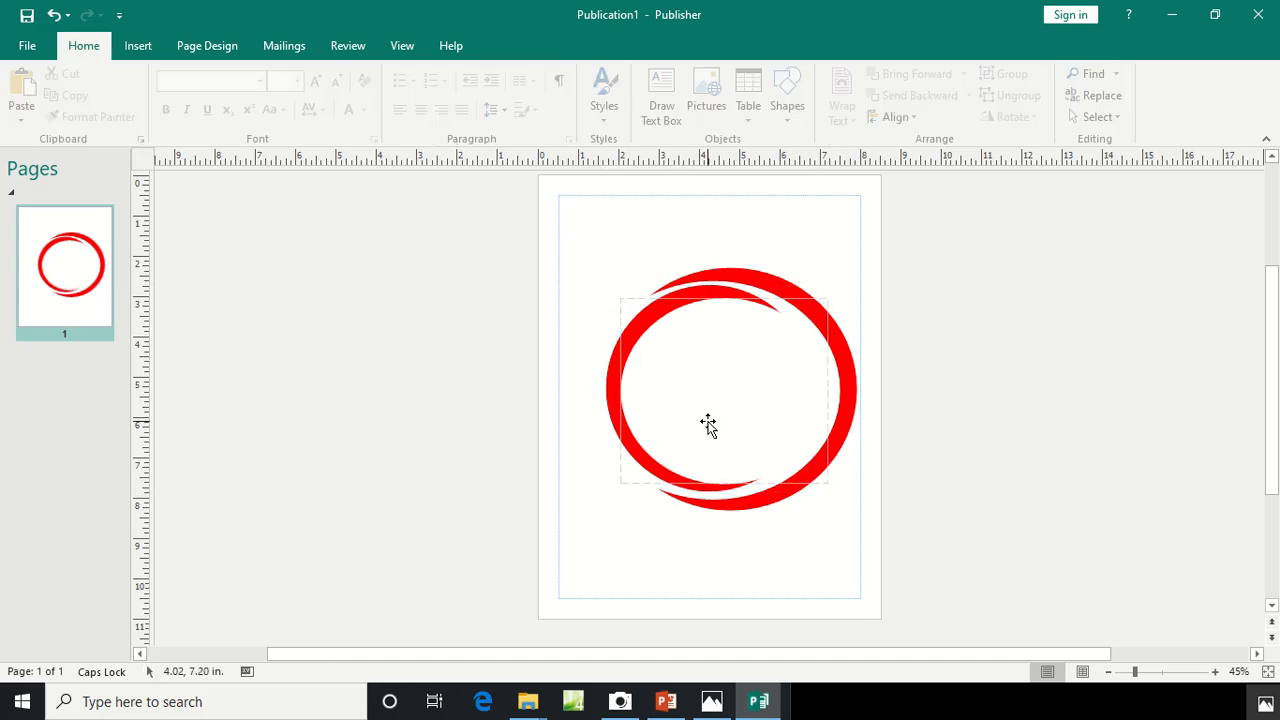
# Narrow the smaller crescent's white circle to about 4.87 in. and nudge it up to about 2.96 in. from the page top
pyautogui.click(715, 422)
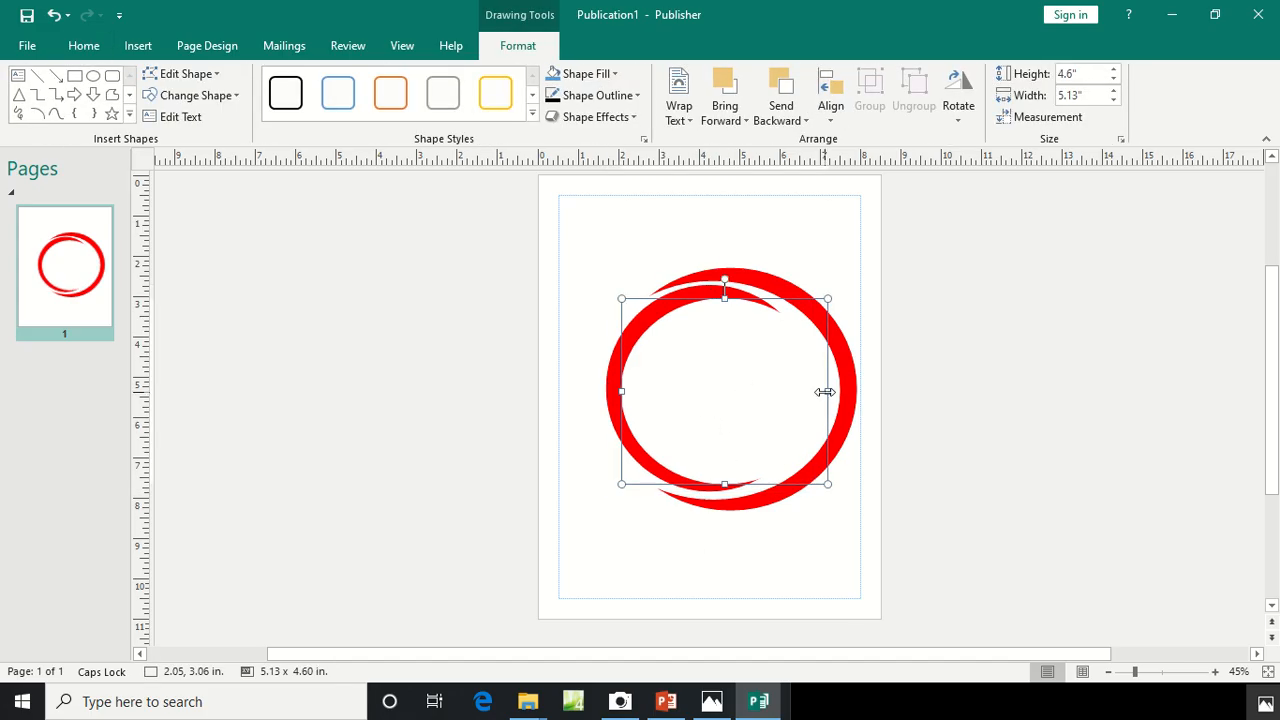
pyautogui.moveTo(824, 392); pyautogui.dragTo(818, 390)
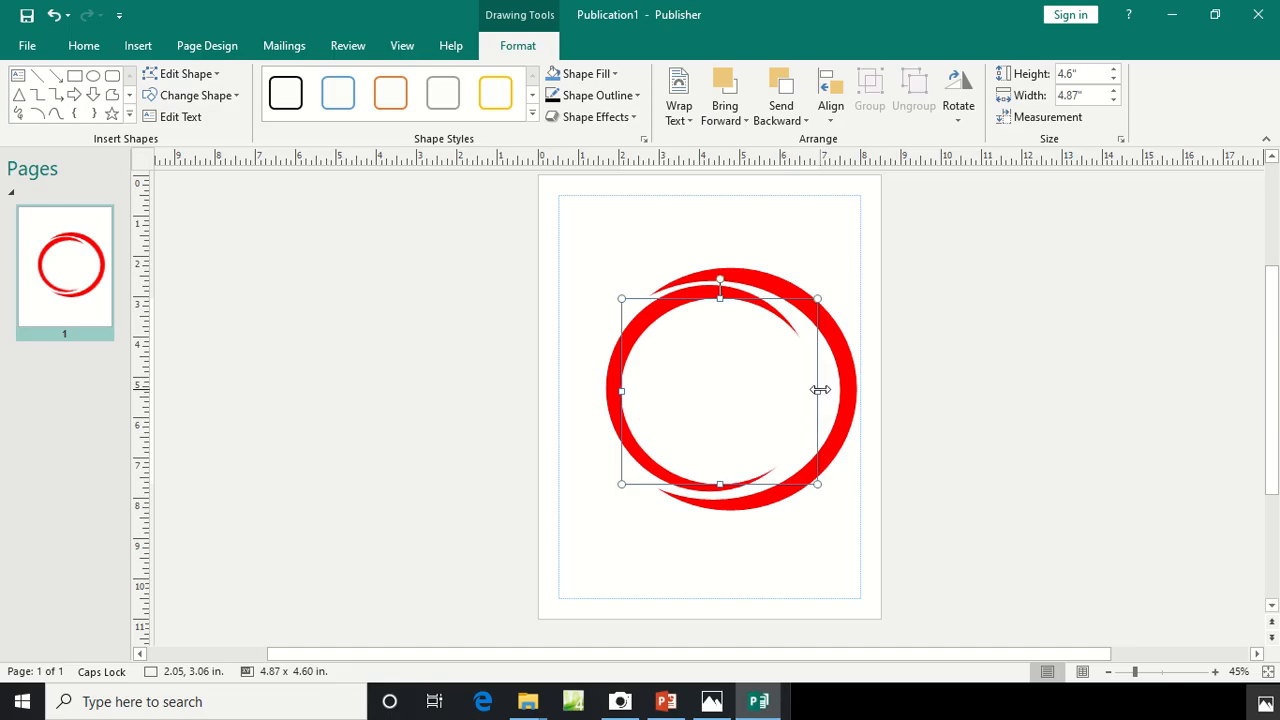
pyautogui.press('Up')
pyautogui.press('Up')
pyautogui.press('Up')
pyautogui.press('Up')
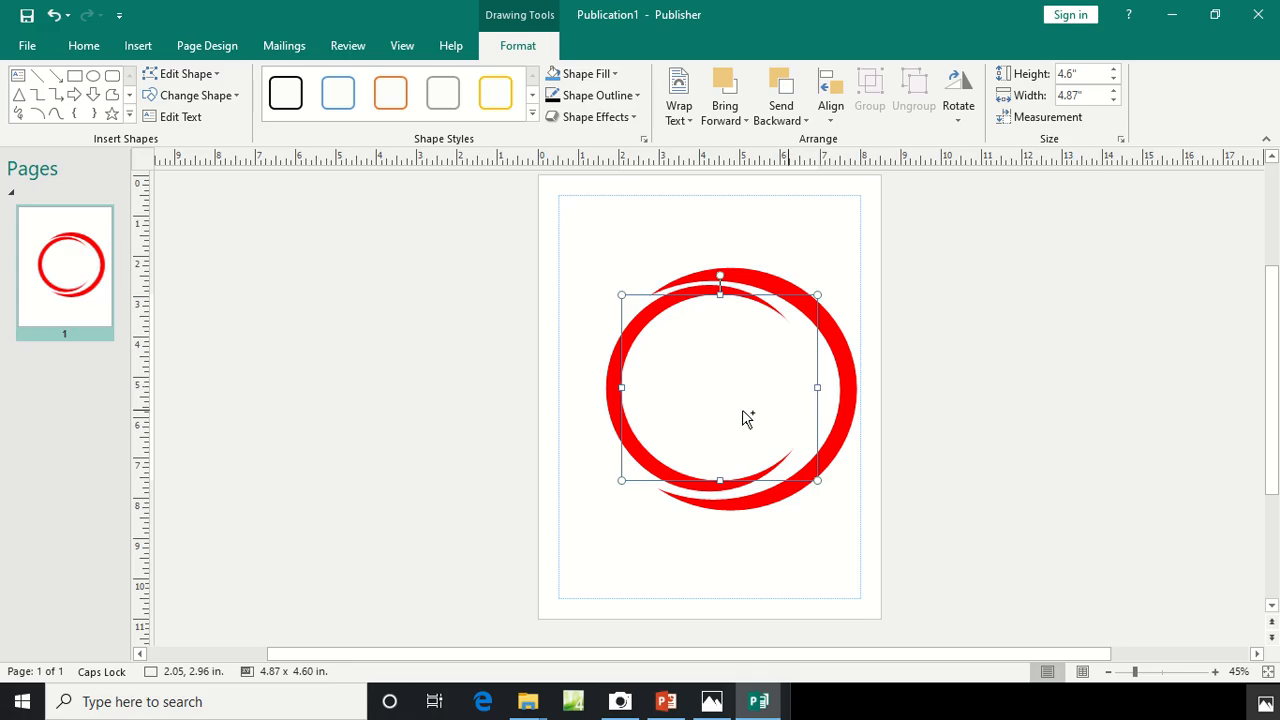
# Try nudging both white circles right together until the pair sits about 1.32 in. from the page's left edge
pyautogui.keyDown('shift'); pyautogui.click(606, 404); pyautogui.keyUp('shift')
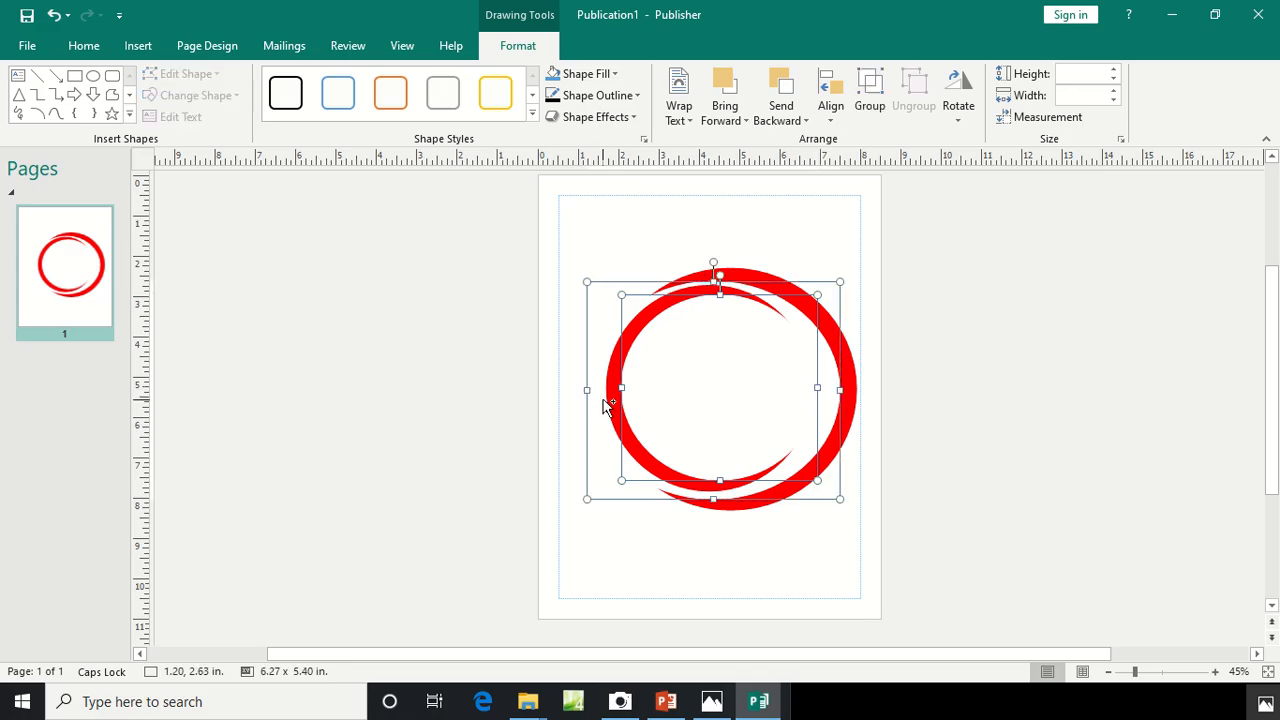
pyautogui.press('Right')
pyautogui.press('Right')
pyautogui.press('Right')
pyautogui.press('Right')
pyautogui.press('Right')
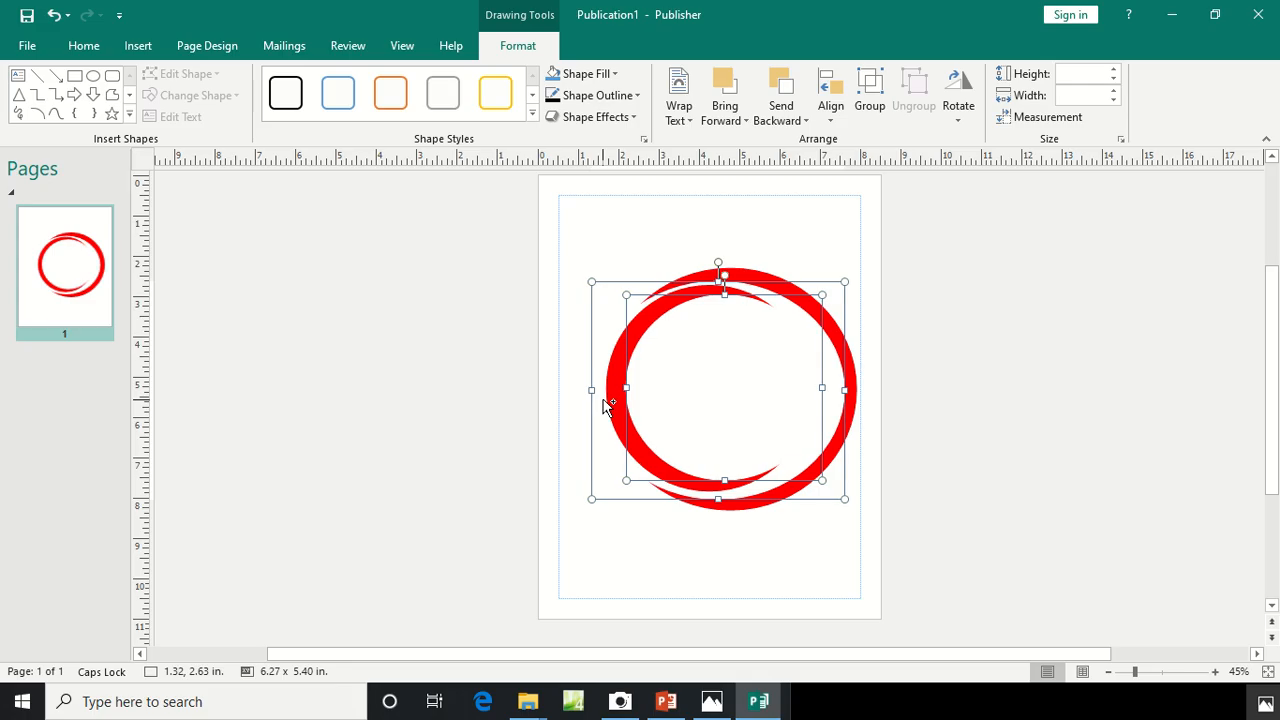
pyautogui.press('Left')
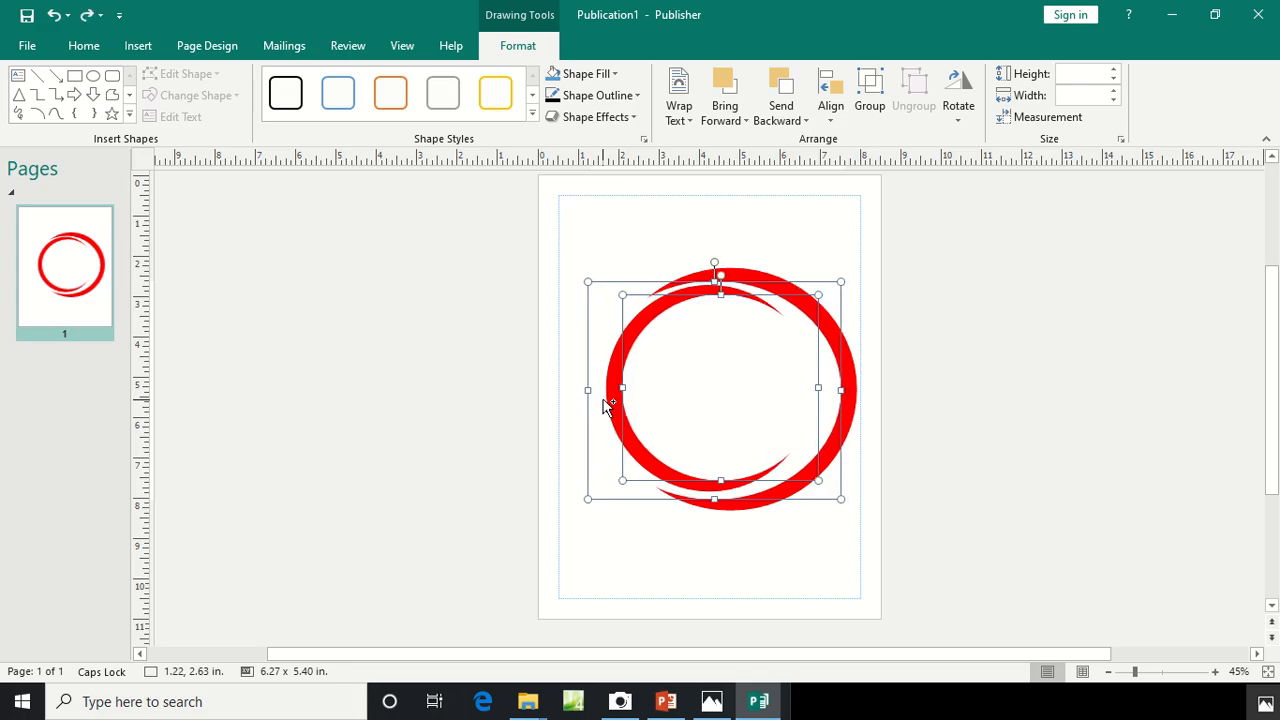
pyautogui.keyDown('shift'); pyautogui.click(606, 404); pyautogui.keyUp('shift')
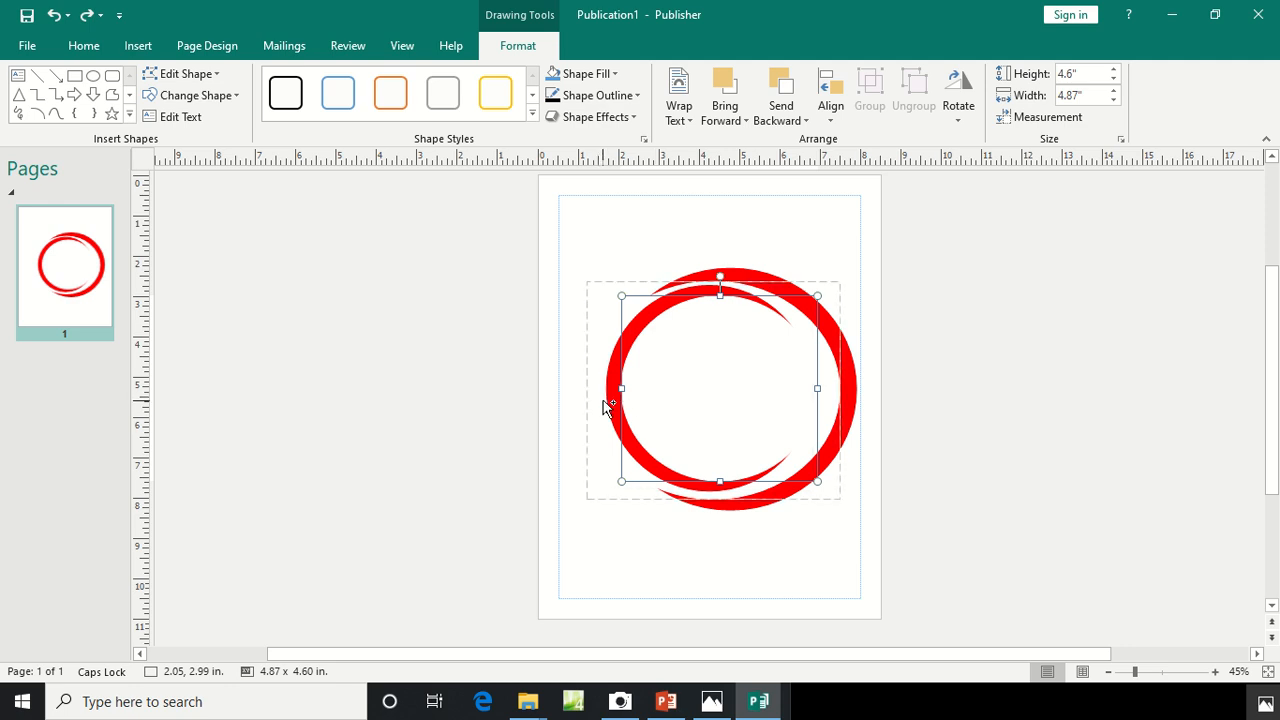
# Undo a repeated rightward nudge of both white circles and lower the smaller one to about 3.01 in. from the page top
pyautogui.keyDown('shift'); pyautogui.click(604, 407); pyautogui.keyUp('shift')
pyautogui.press('Right')
pyautogui.press('Right')
pyautogui.press('Right')
pyautogui.press('Right')
pyautogui.press('Right')
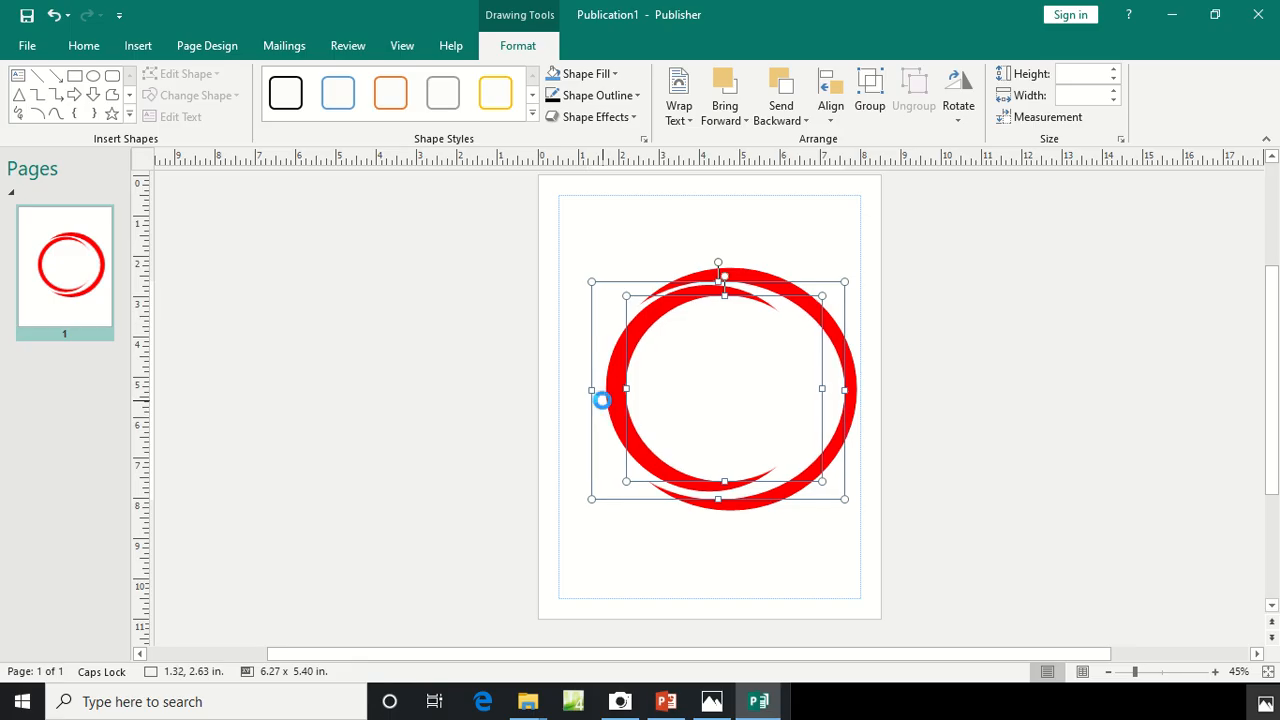
pyautogui.keyDown('shift'); pyautogui.click(606, 404); pyautogui.keyUp('shift')
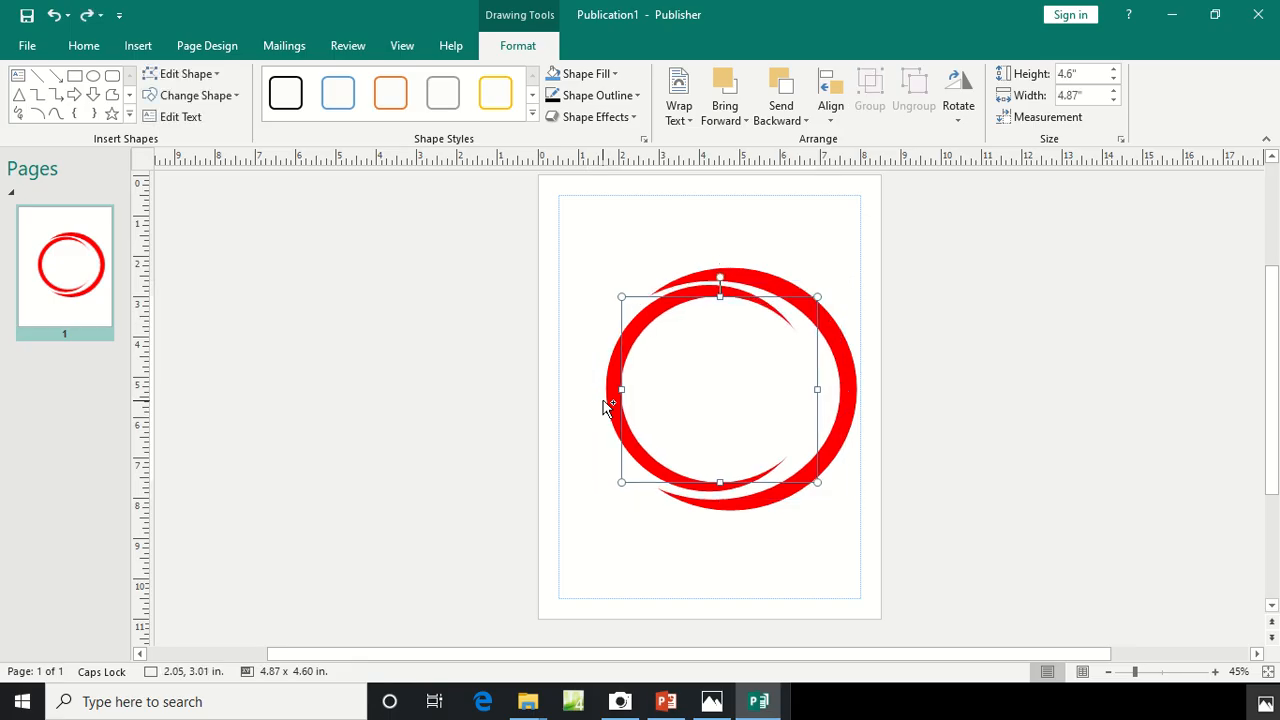
# Nudge the larger crescent's white circle right and narrow it from its left side to about 6.25 in. wide
pyautogui.click(829, 372)
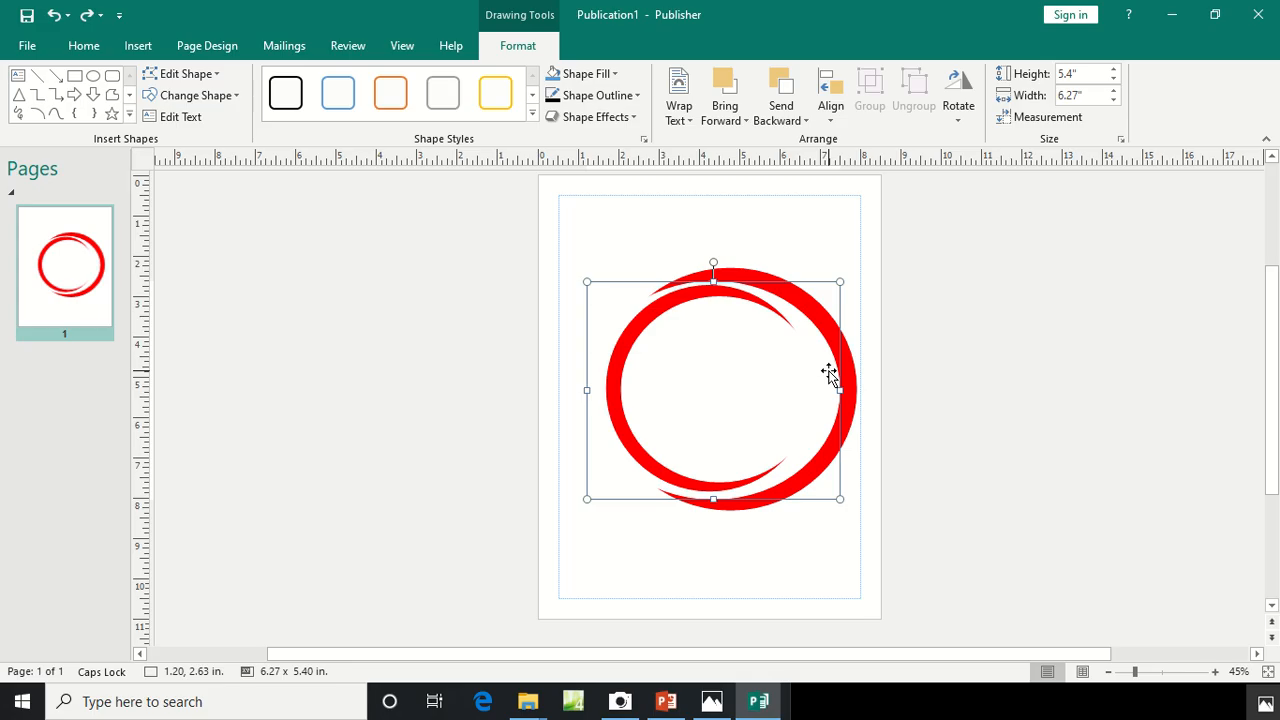
pyautogui.press('Right')
pyautogui.press('Right')
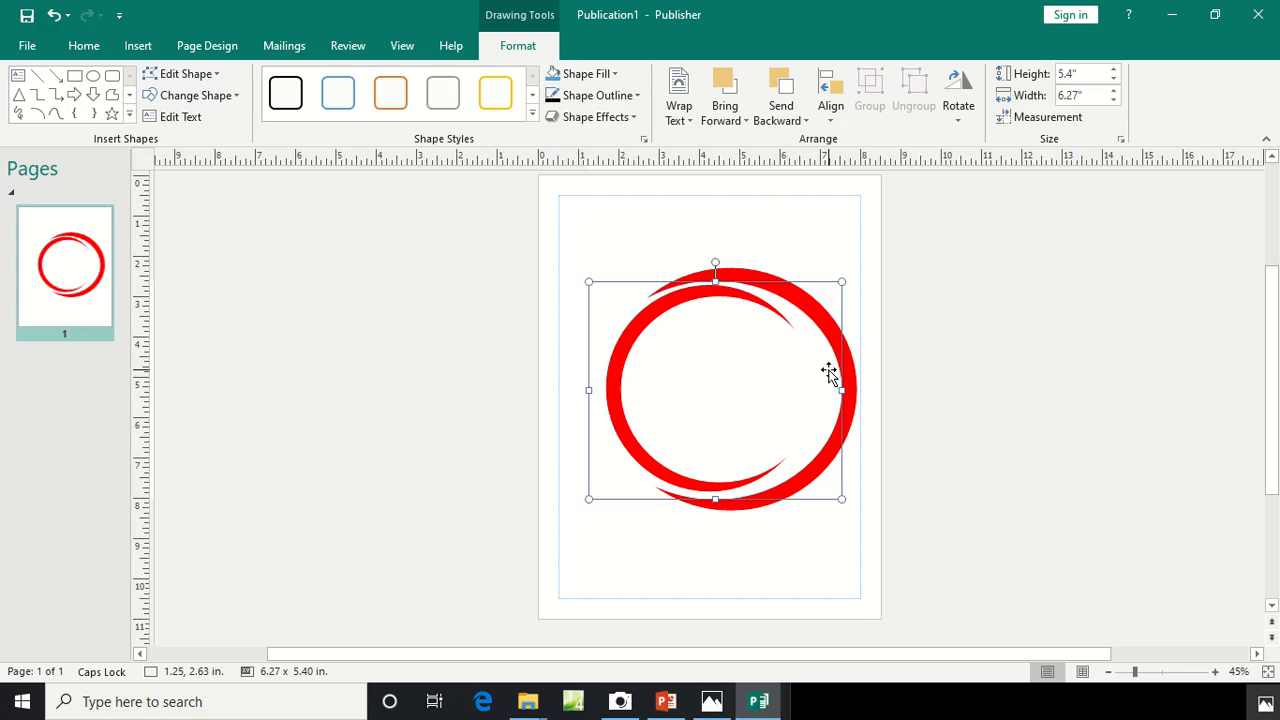
pyautogui.press('Right')
pyautogui.scroll(-3, 829, 372)
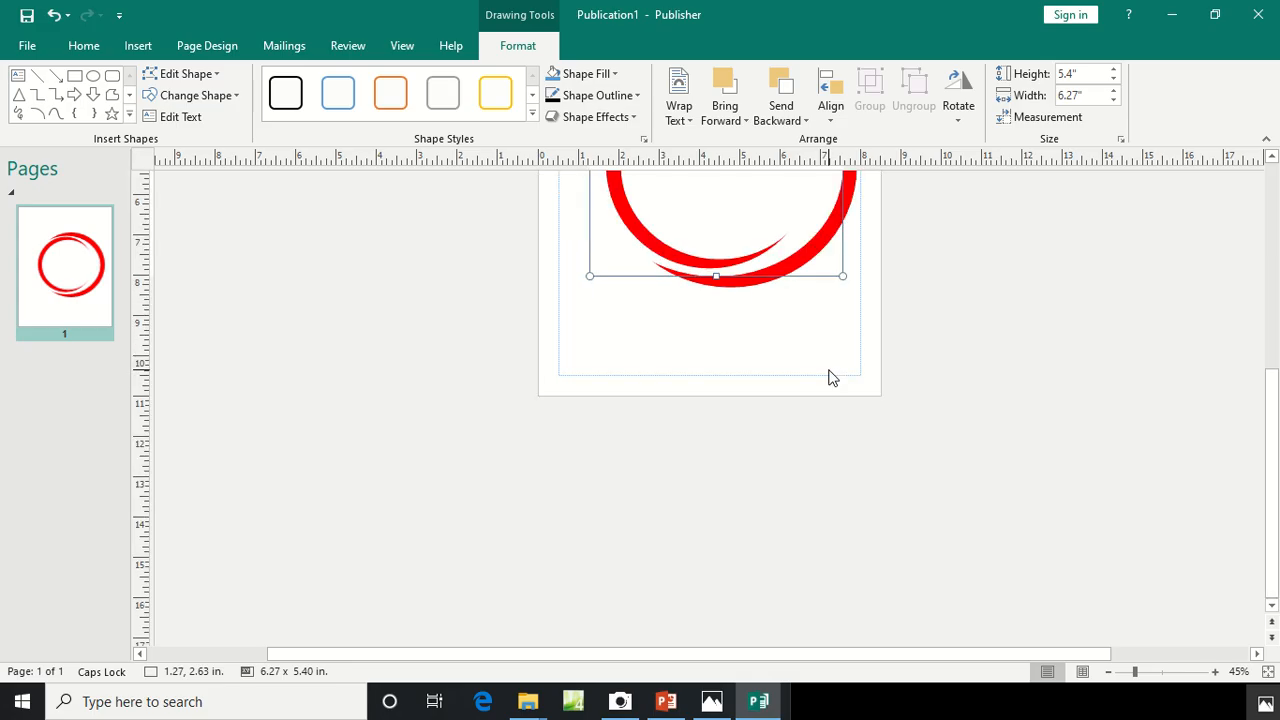
pyautogui.scroll(3, 829, 378)
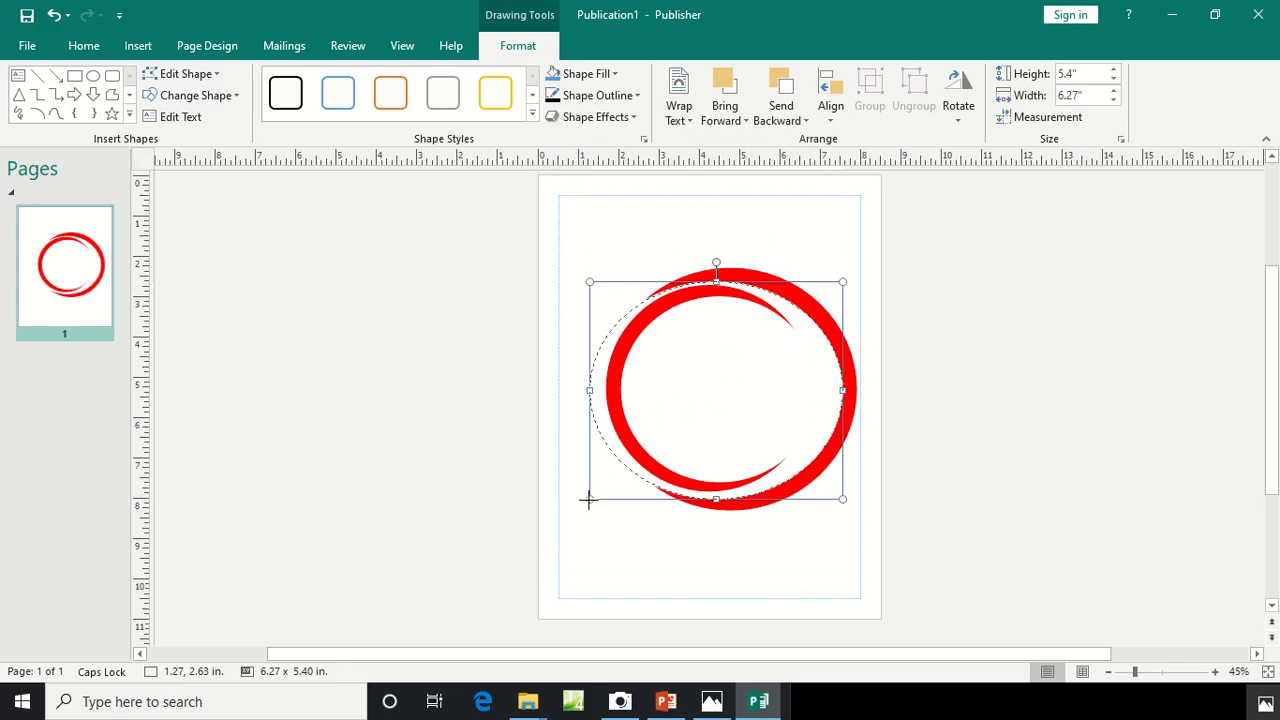
pyautogui.moveTo(589, 499); pyautogui.dragTo(597, 497)
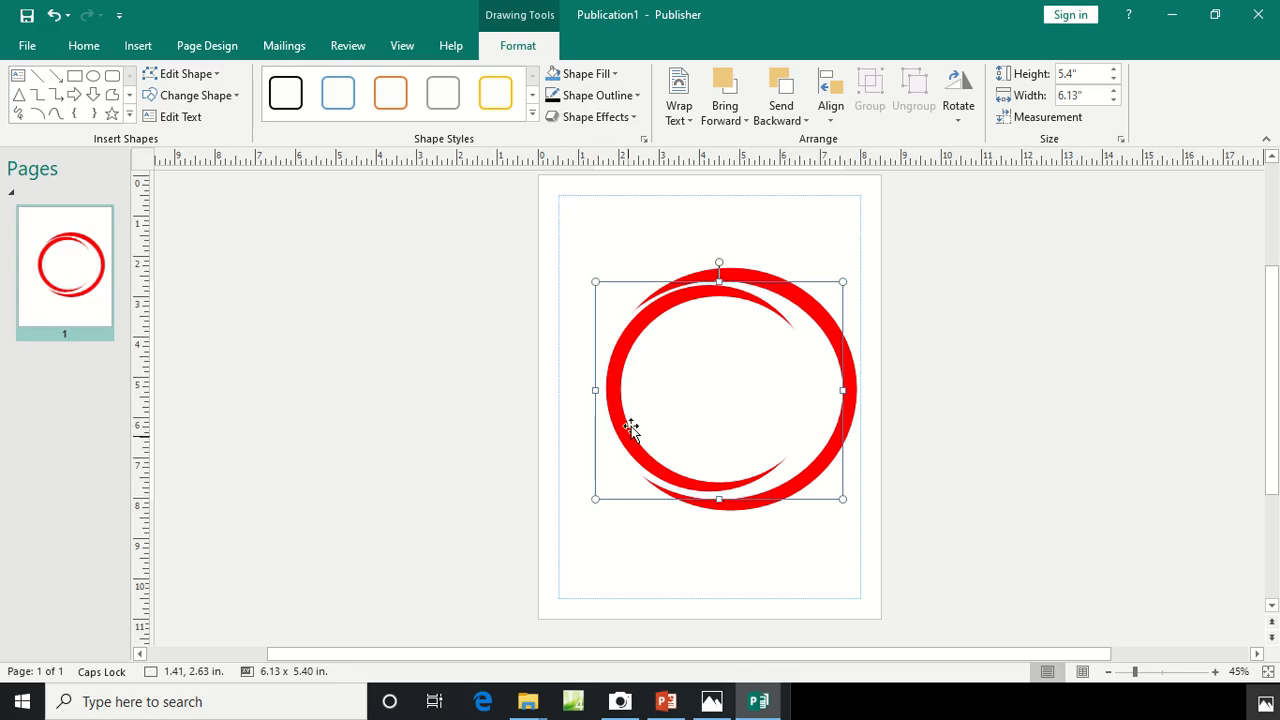
pyautogui.moveTo(594, 391); pyautogui.dragTo(590, 391)
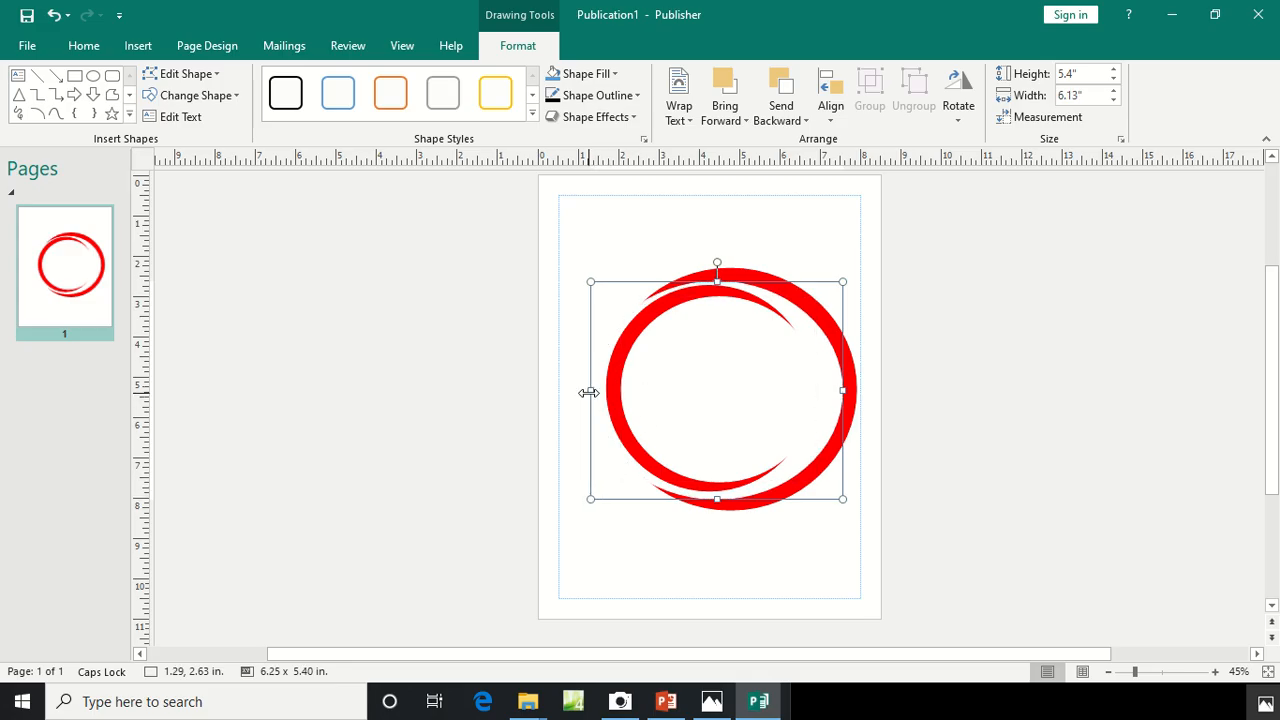
# Shrink the smaller crescent's white circle to about 4.84 x 4.53 in
pyautogui.click(718, 302)
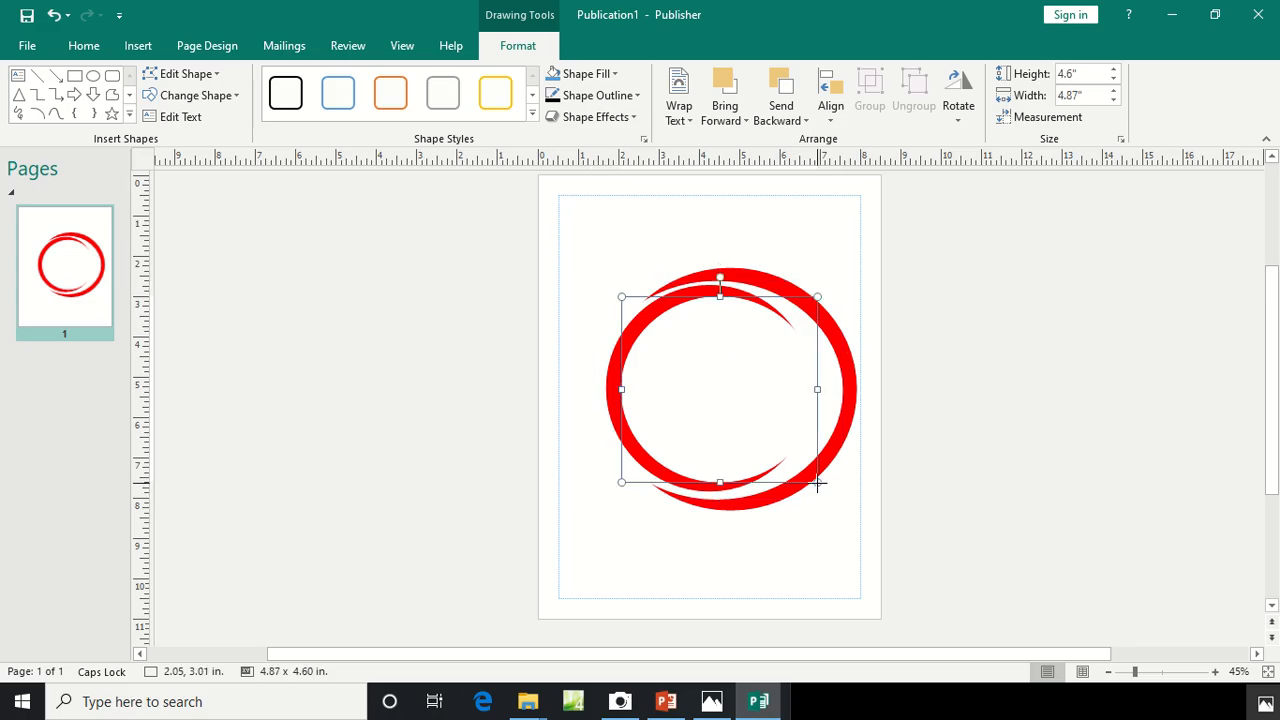
pyautogui.moveTo(818, 484); pyautogui.dragTo(818, 479)
pyautogui.moveTo(621, 388); pyautogui.dragTo(607, 398)
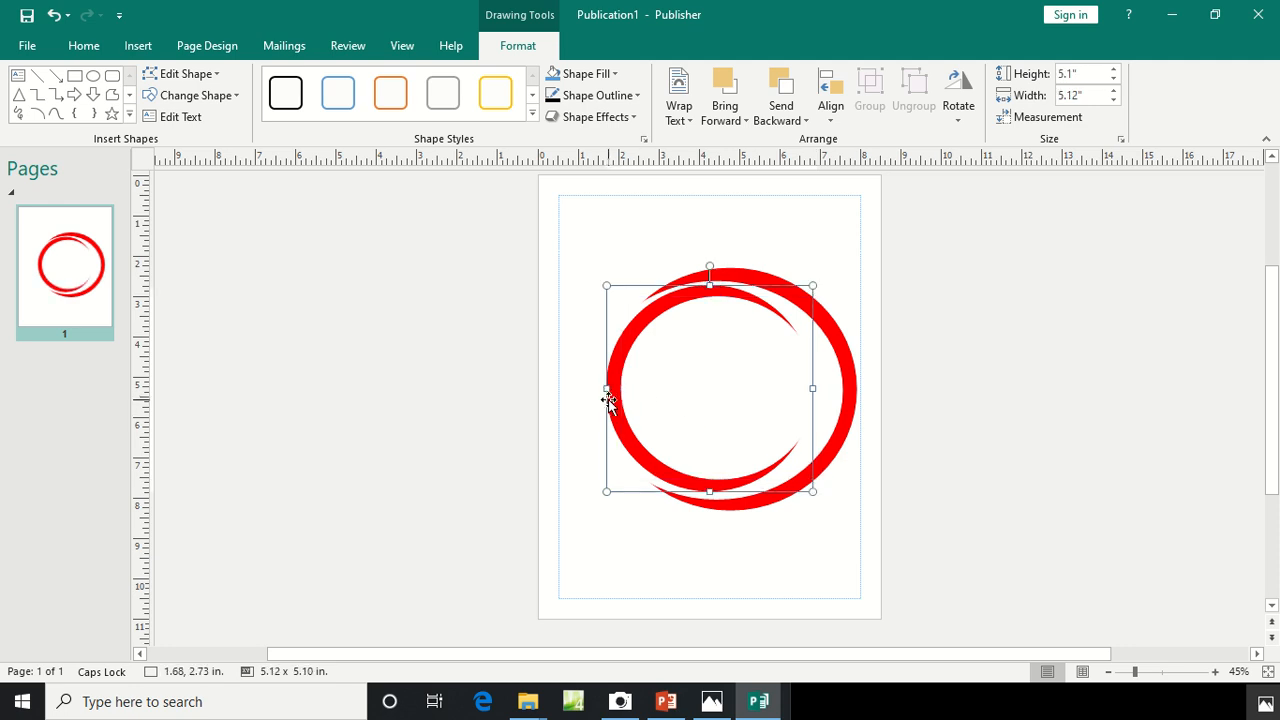
# Format the smaller crescent's red circle with the dark blue scheme color for both fill and line
pyautogui.rightClick(608, 400)
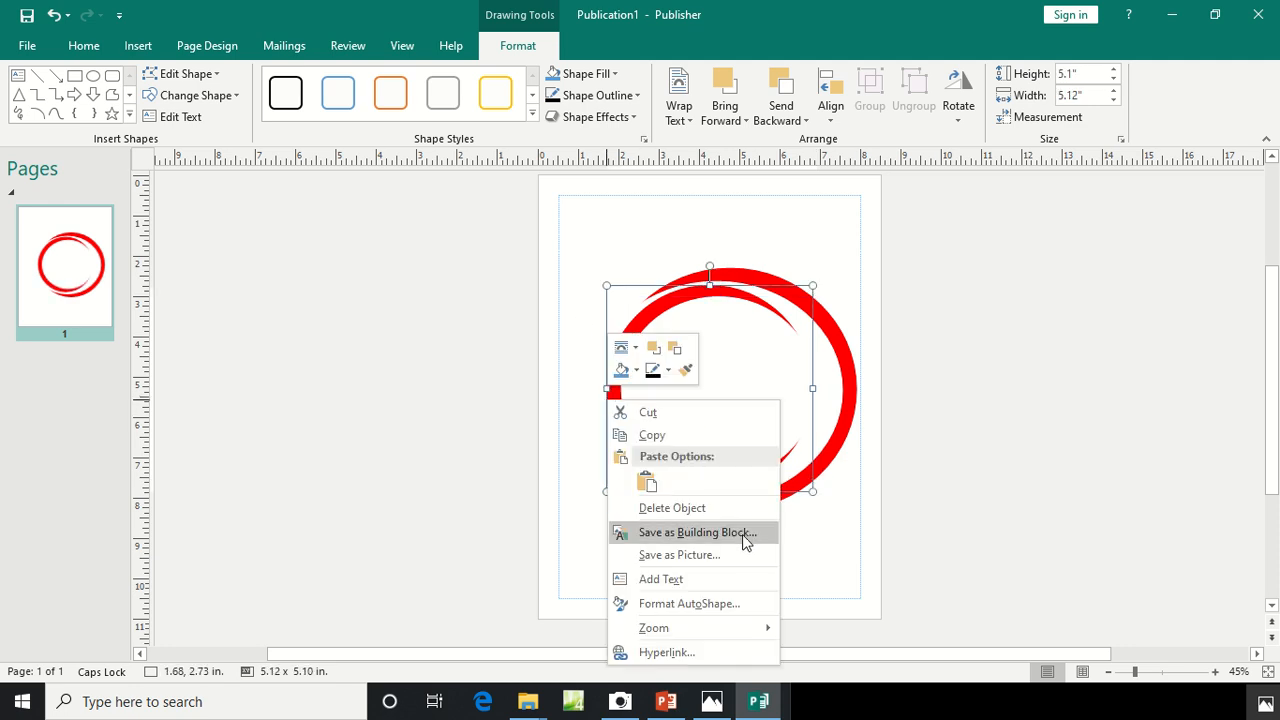
pyautogui.click(754, 605)
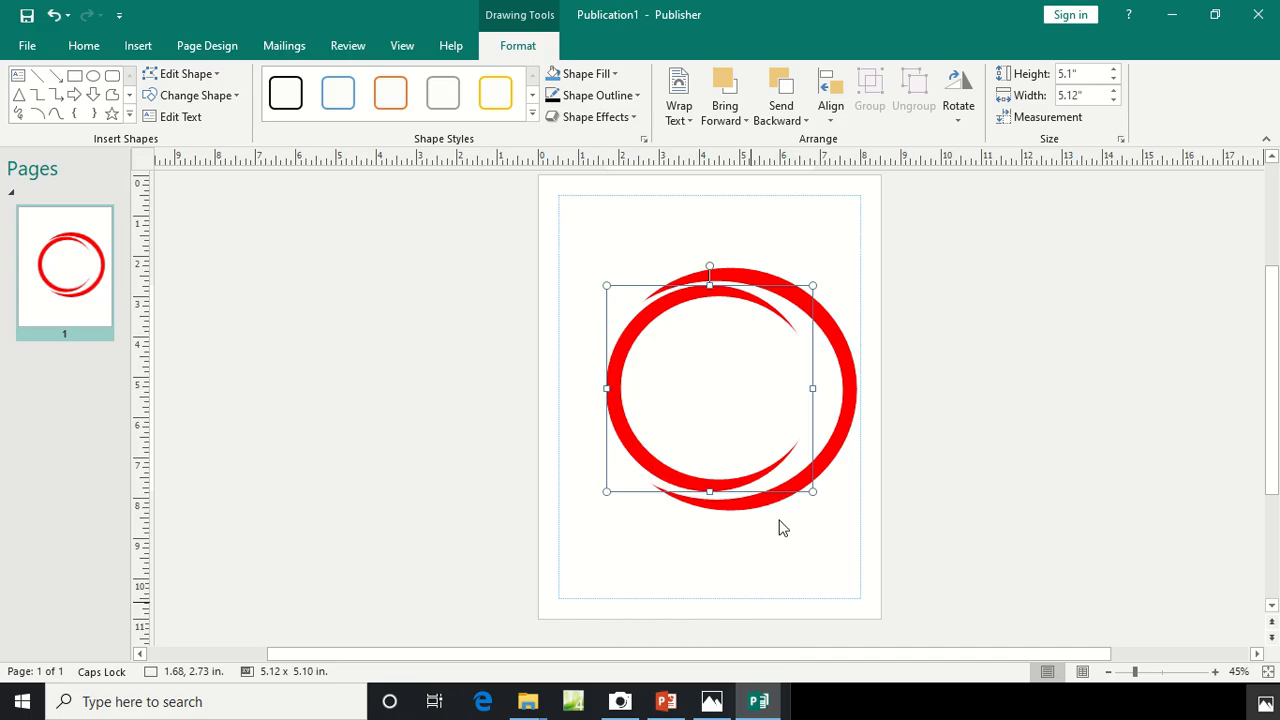
pyautogui.click(638, 193)
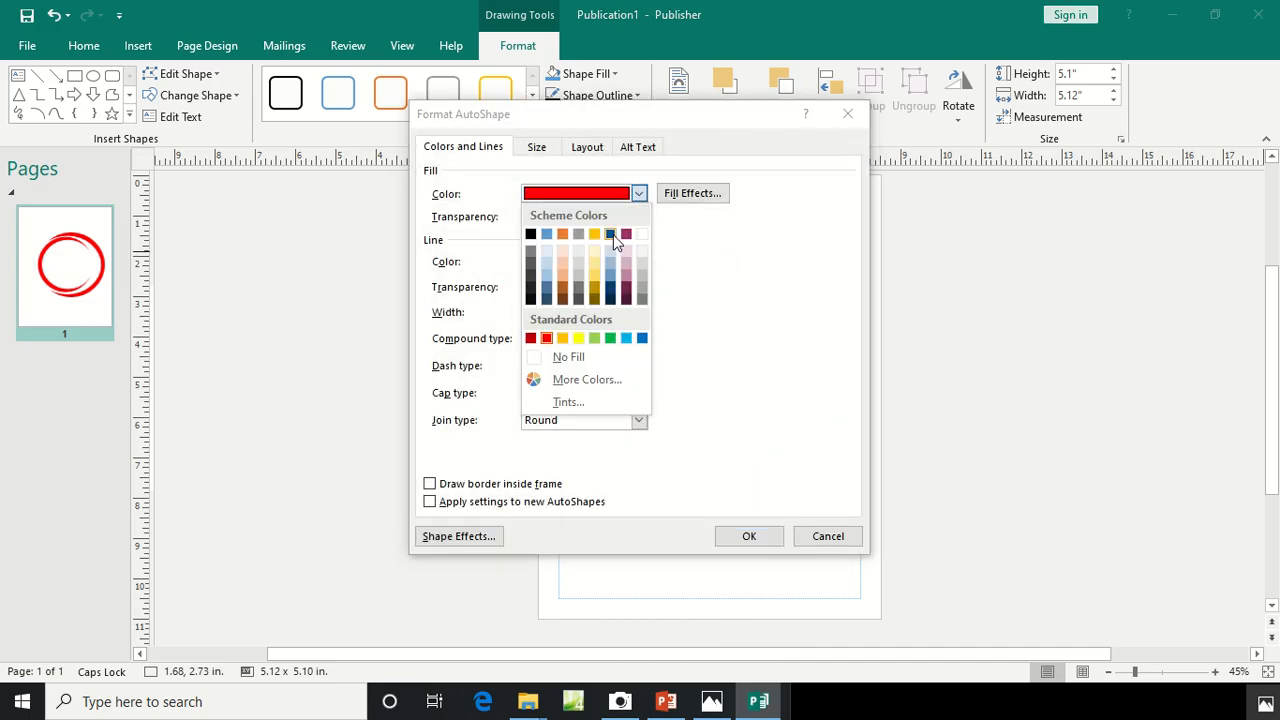
pyautogui.click(610, 234)
pyautogui.click(639, 262)
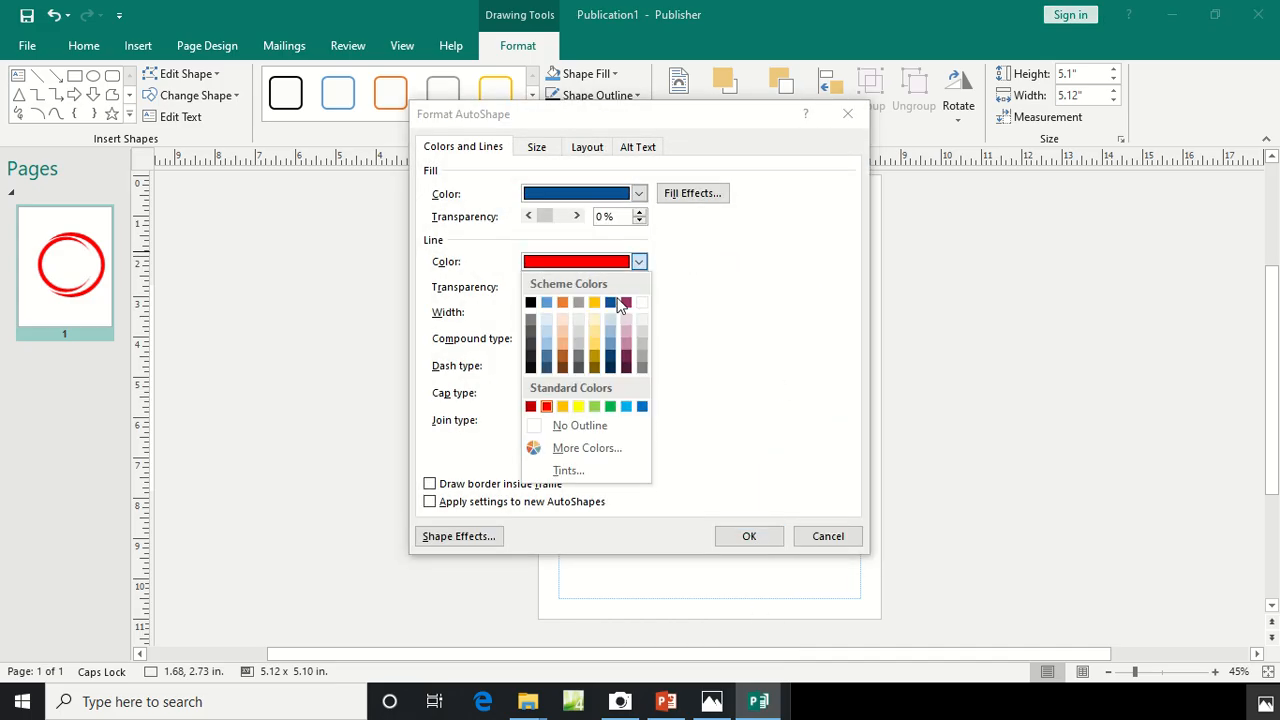
pyautogui.click(615, 302)
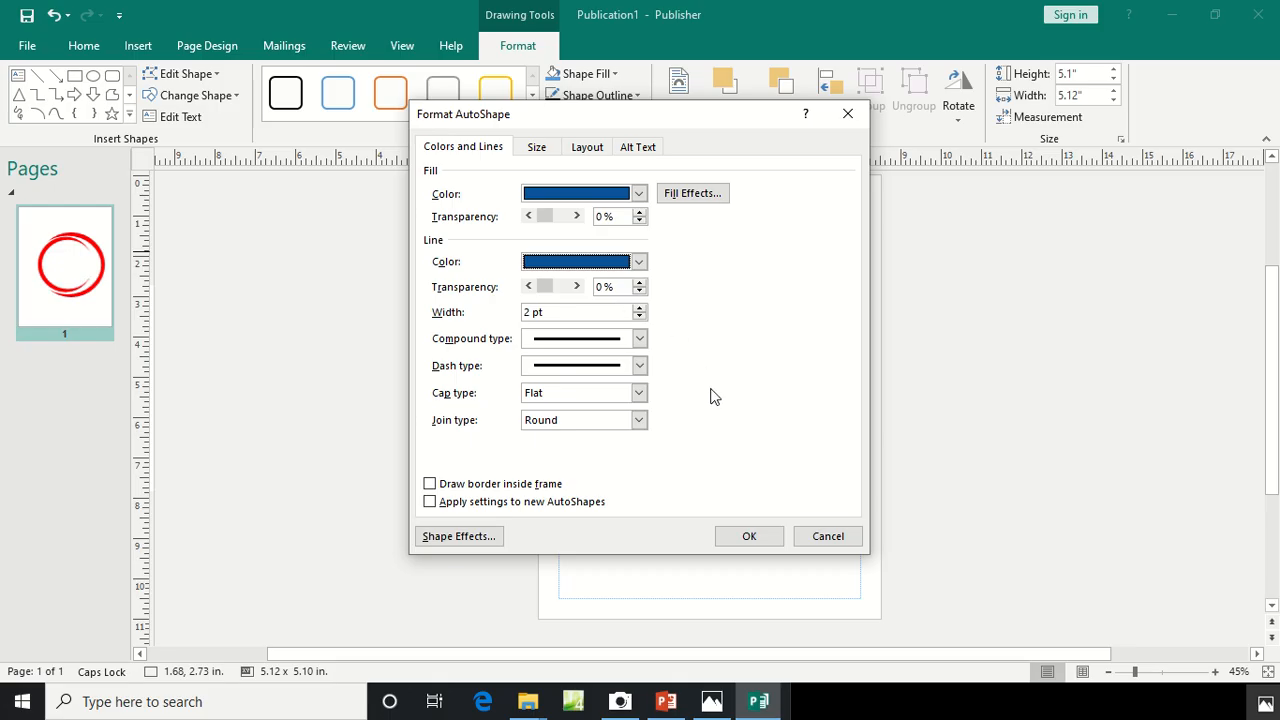
pyautogui.click(750, 535)
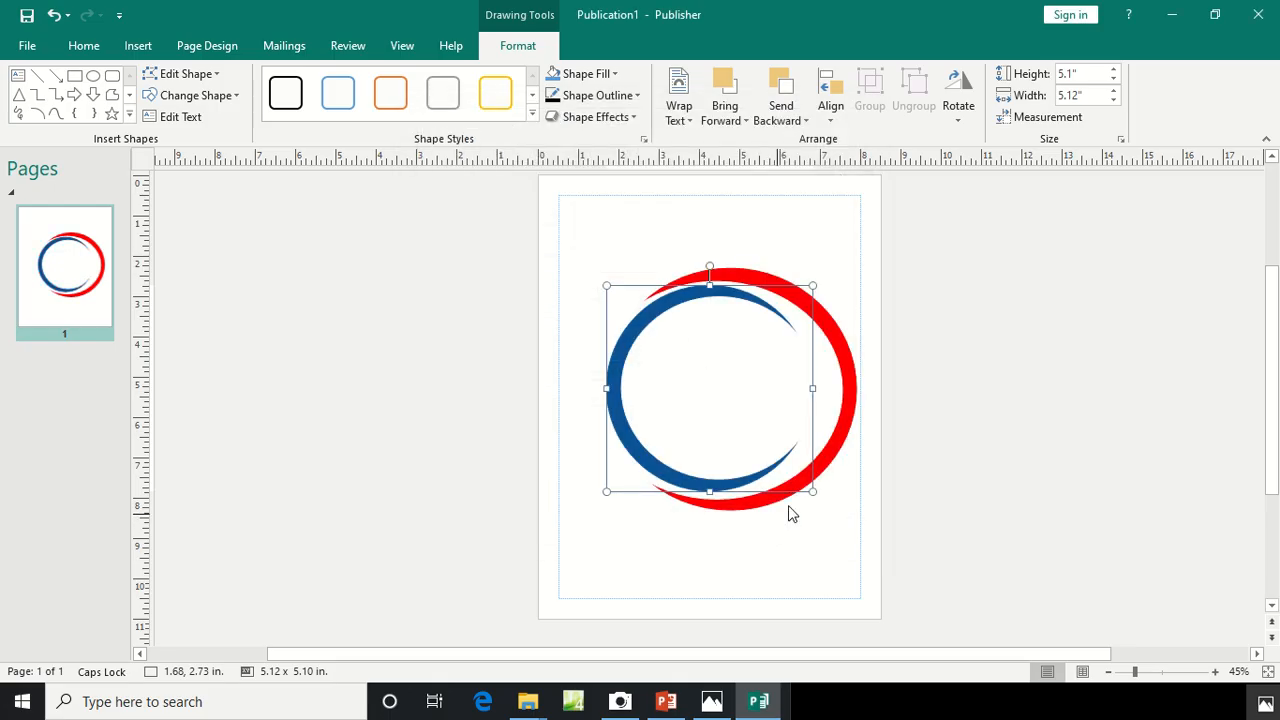
pyautogui.click(996, 403)
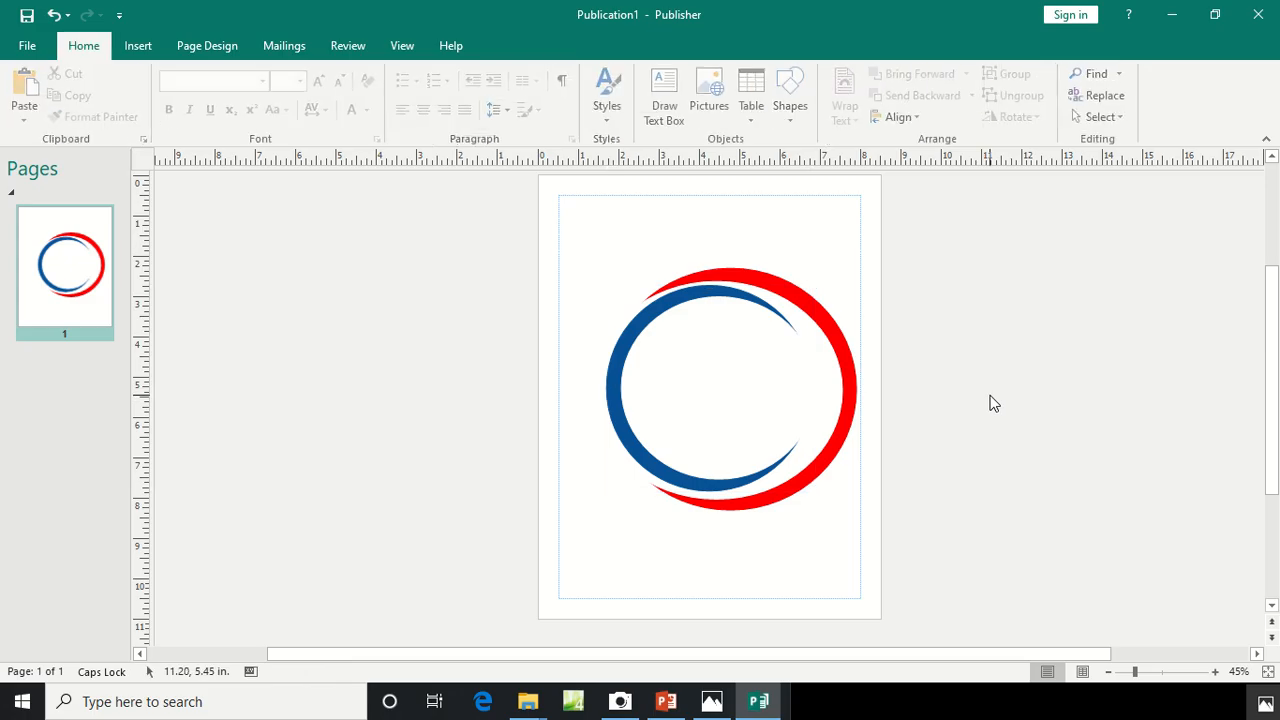
# Resize the red crescent's white circle from its right and bottom edges to about 6.11 x 5.38 in
pyautogui.click(826, 375)
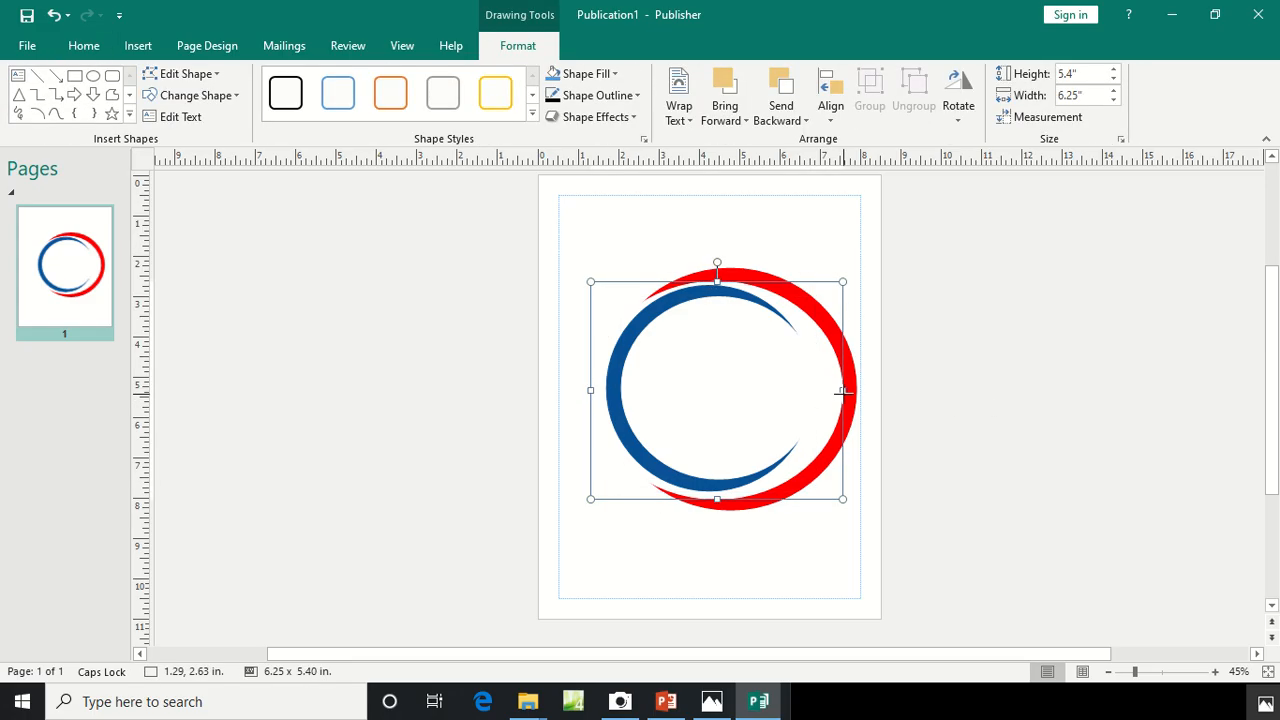
pyautogui.moveTo(843, 391); pyautogui.dragTo(837, 391)
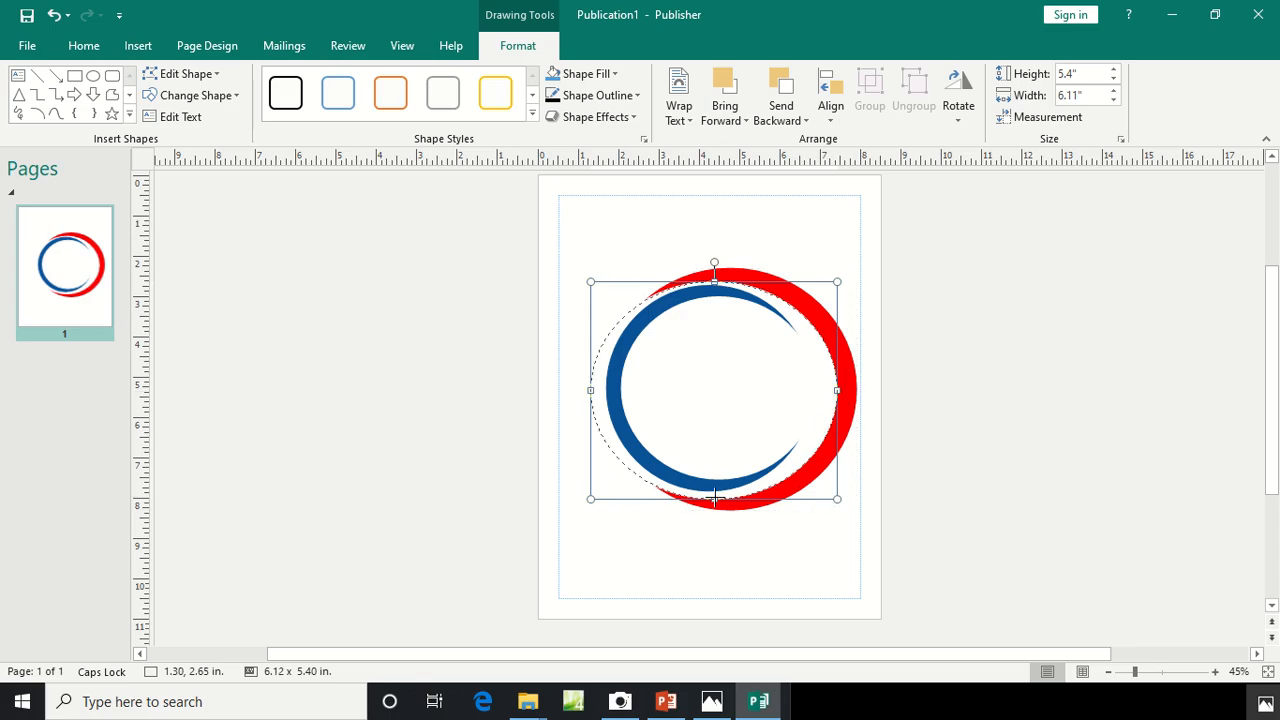
pyautogui.moveTo(714, 499); pyautogui.dragTo(748, 497)
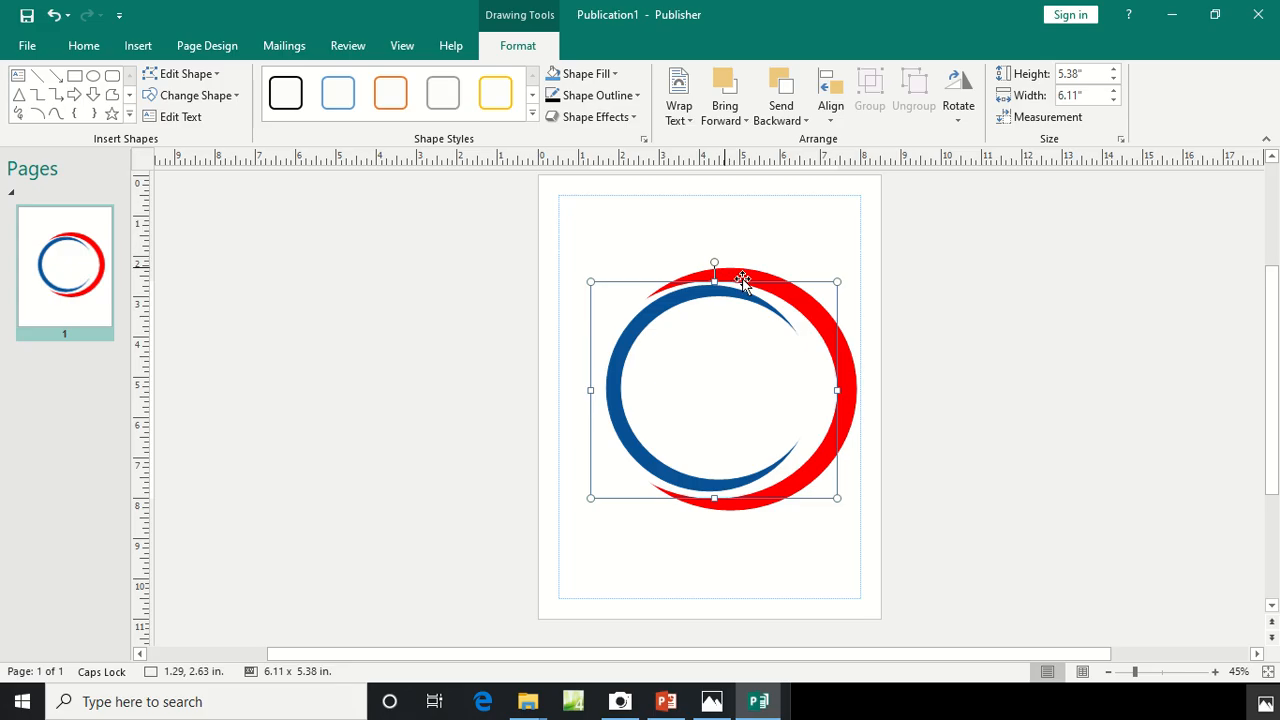
# Lower the blue circle's top edge to reduce its height to about 5.06 in
pyautogui.click(725, 334)
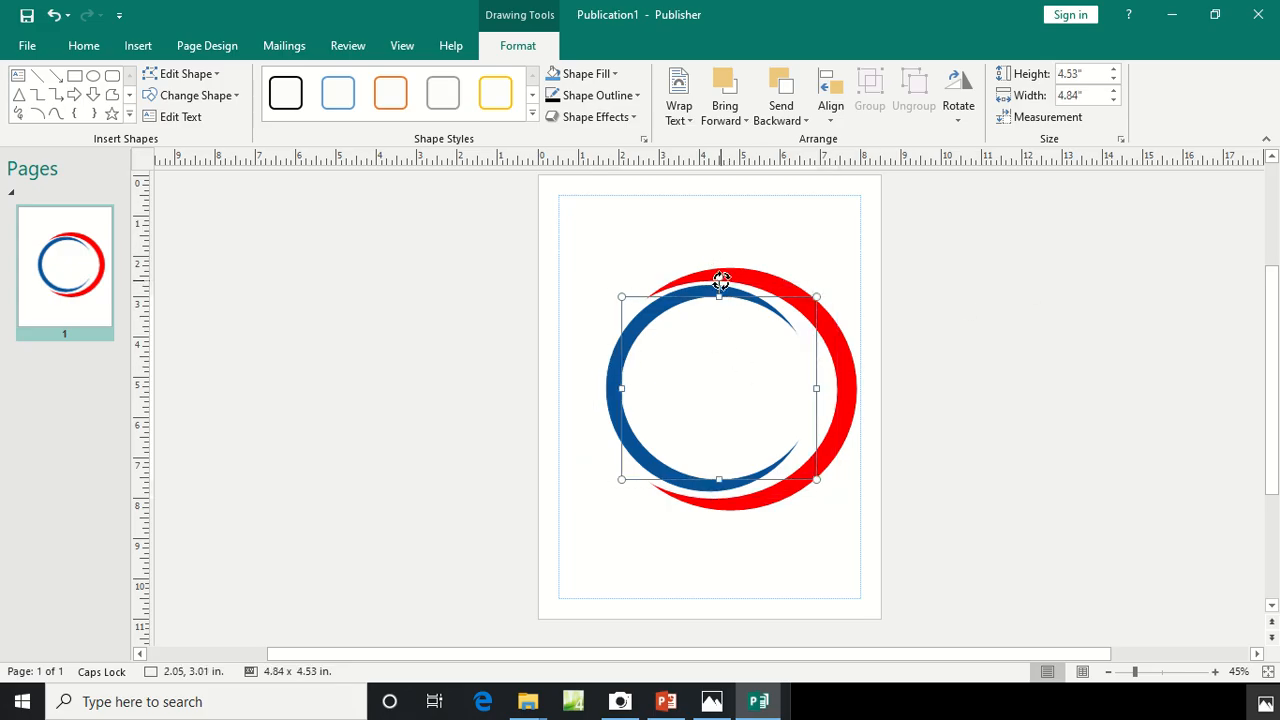
pyautogui.click(618, 355)
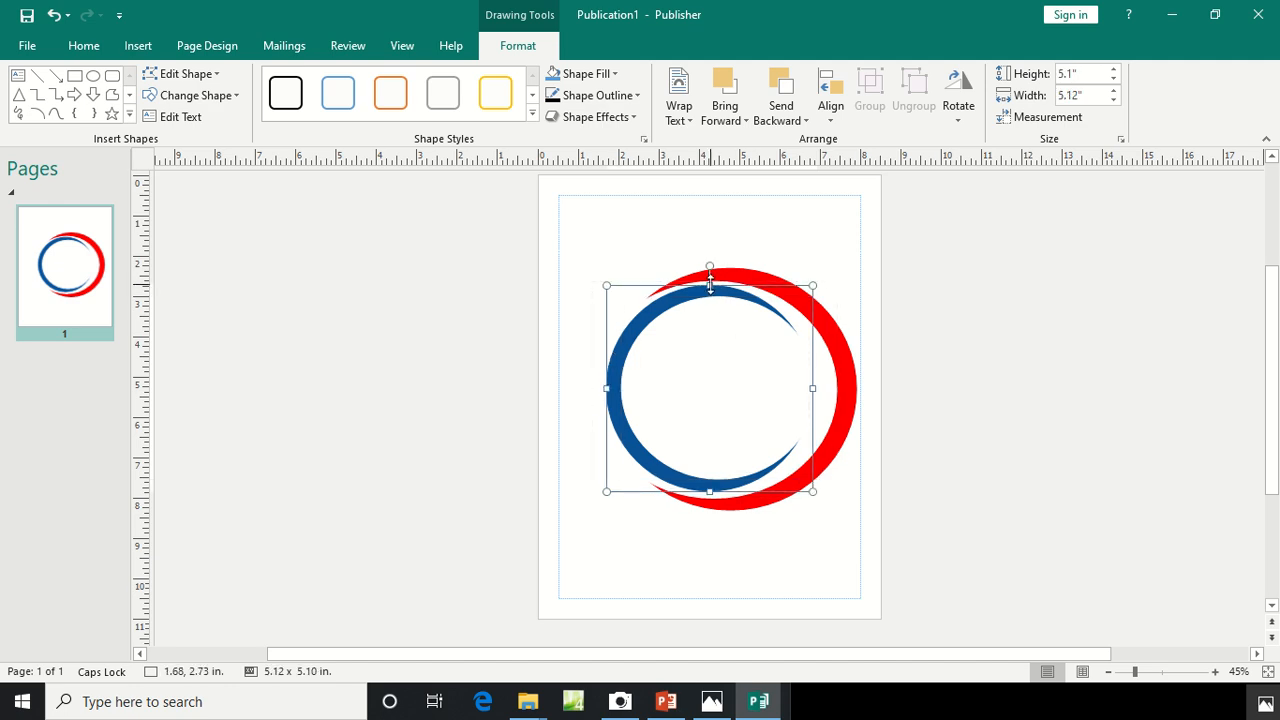
pyautogui.moveTo(709, 285); pyautogui.dragTo(709, 288)
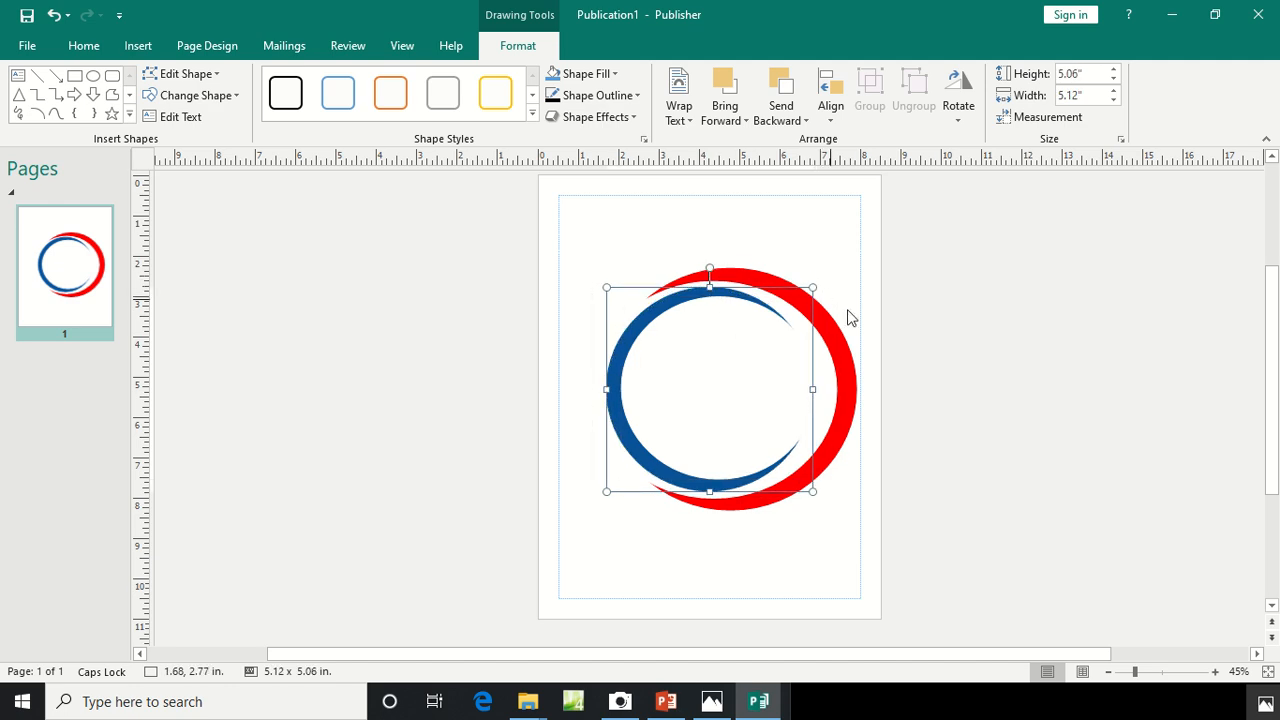
# Nudge the blue crescent's white circle down and slightly right to about 2.08, 3.06 in
pyautogui.click(776, 380)
pyautogui.press('Down')
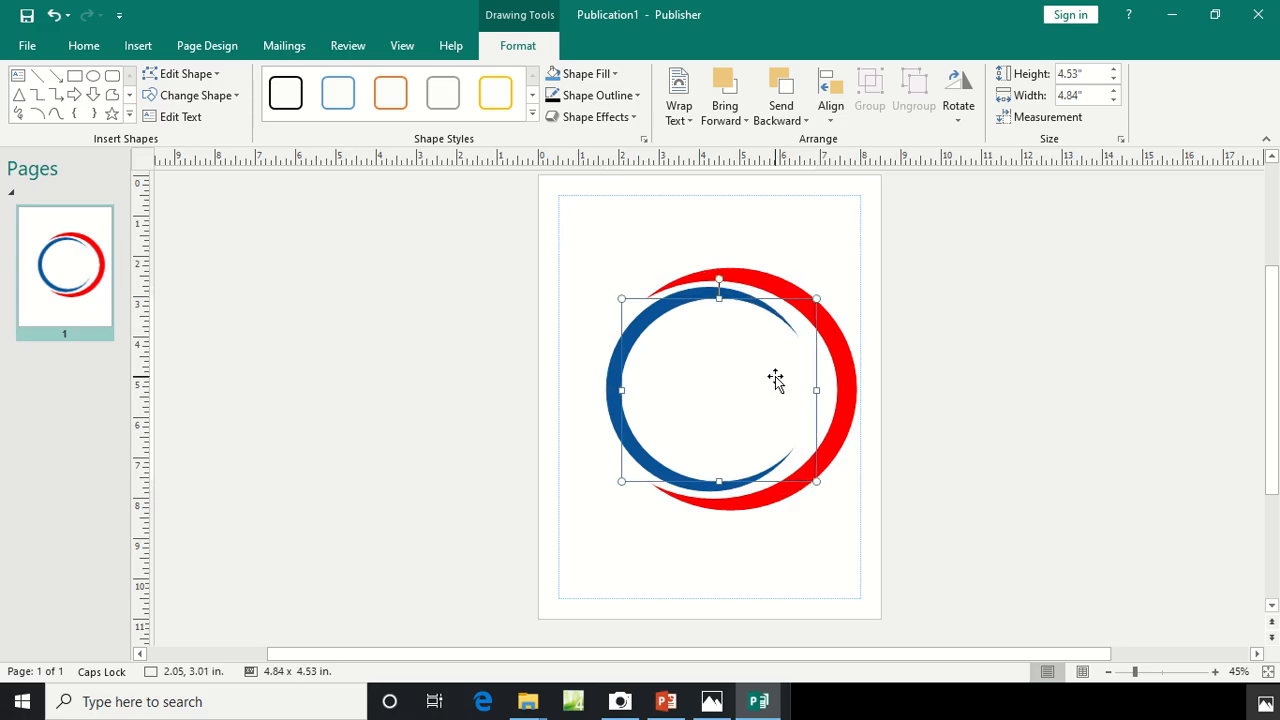
pyautogui.press('Down')
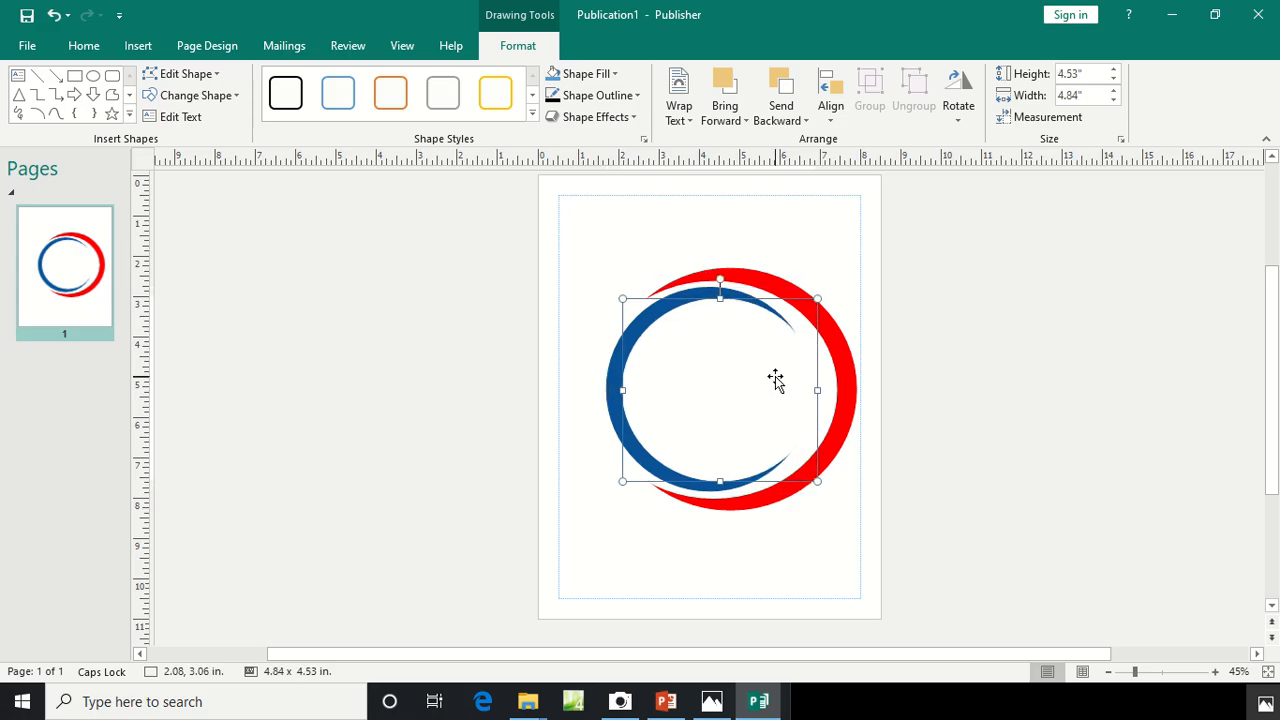
pyautogui.click(1118, 311)
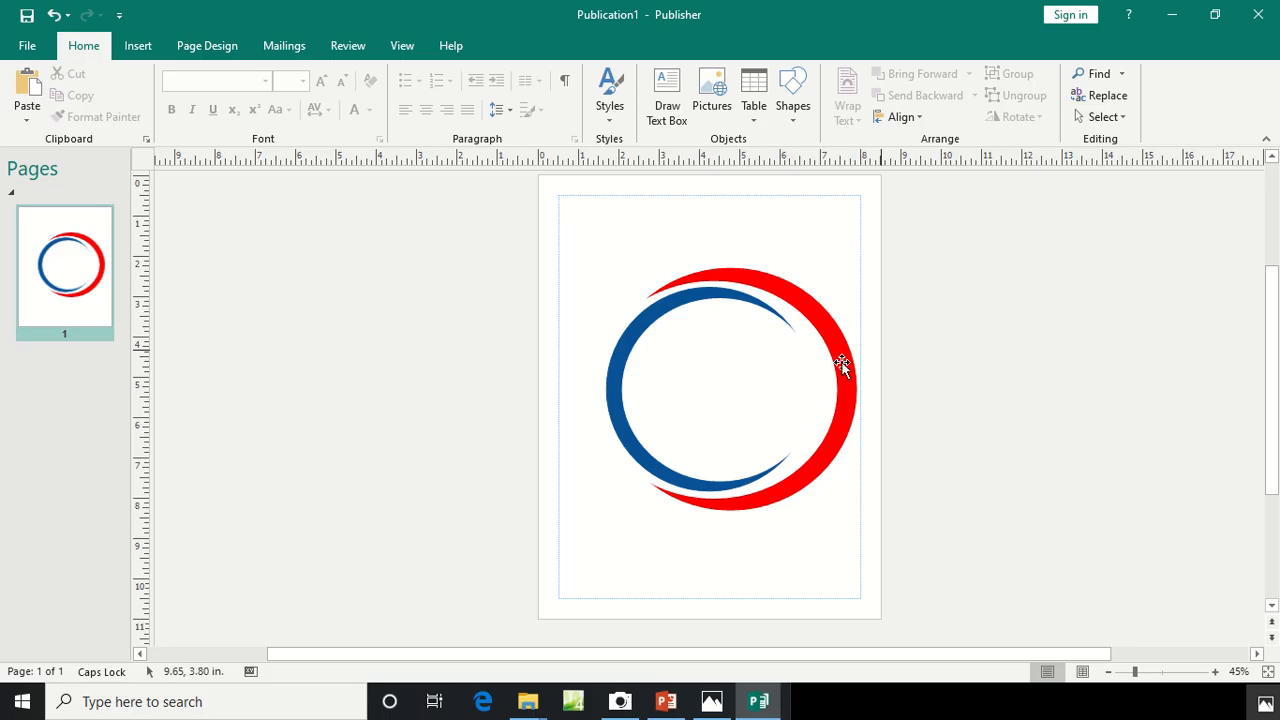
# Shift all four circles of the ring together about 0.5 in. to the left on the page
pyautogui.click(793, 370)
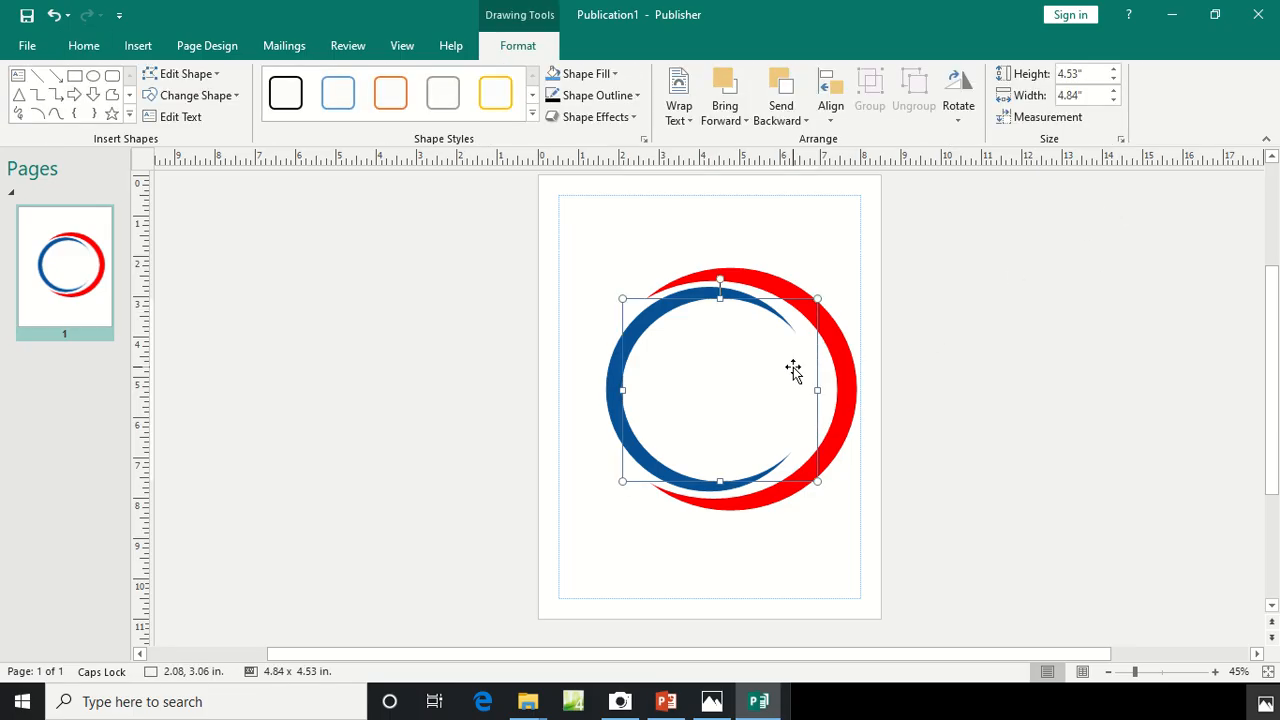
pyautogui.hotkey('ctrl', 'a')
pyautogui.press('Left')
pyautogui.press('Left')
pyautogui.press('Left')
pyautogui.press('Left')
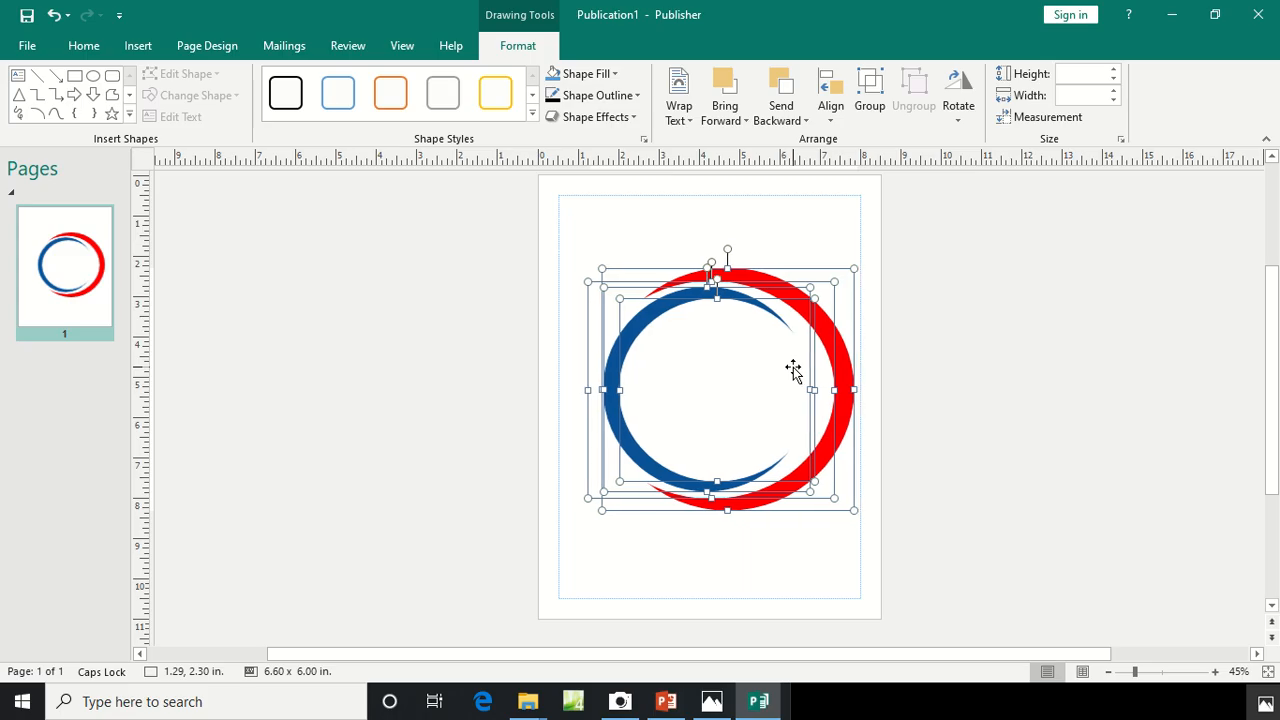
pyautogui.press('Left')
pyautogui.press('Left')
pyautogui.press('Left')
pyautogui.press('Left')
pyautogui.press('Left')
pyautogui.press('Left')
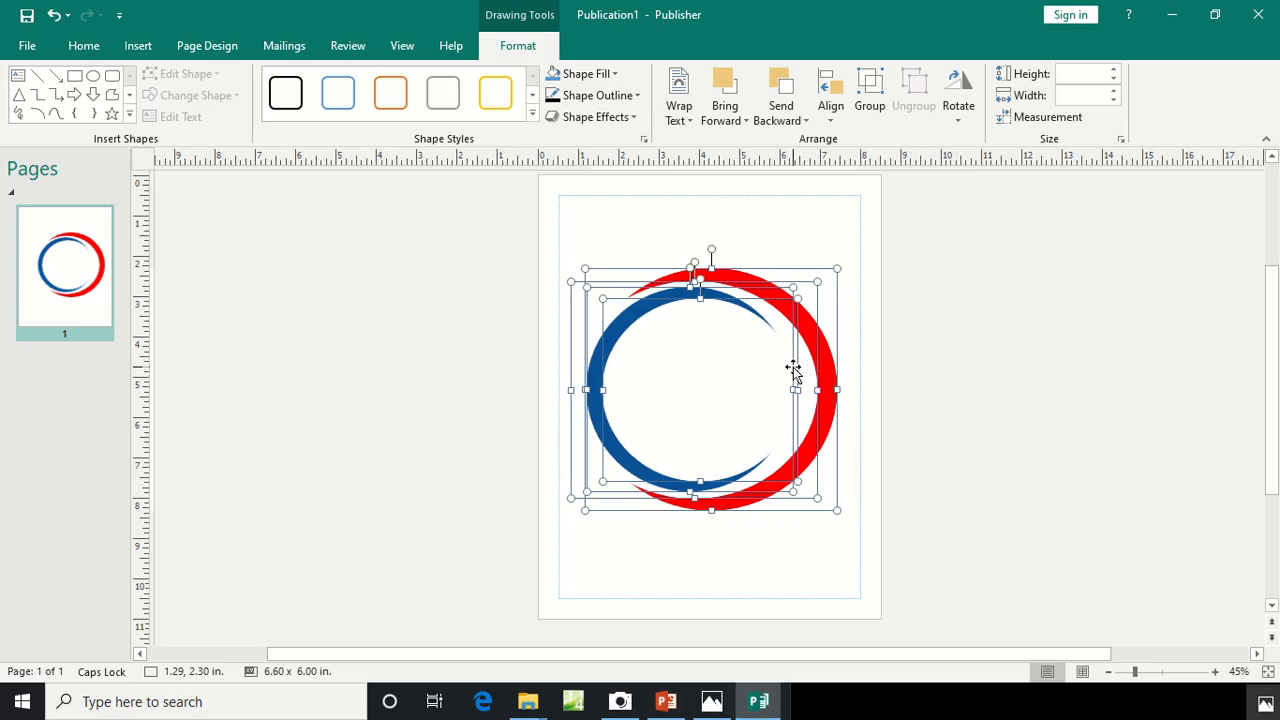
pyautogui.click(955, 318)
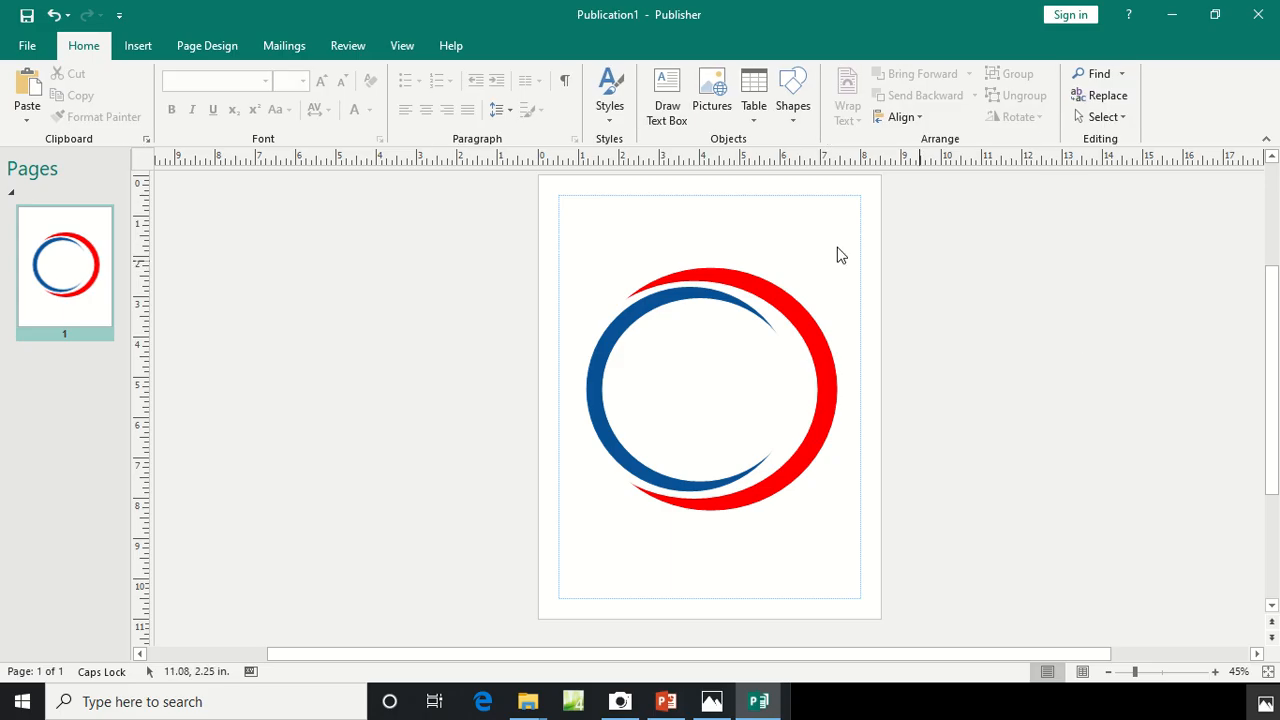
pyautogui.click(686, 349)
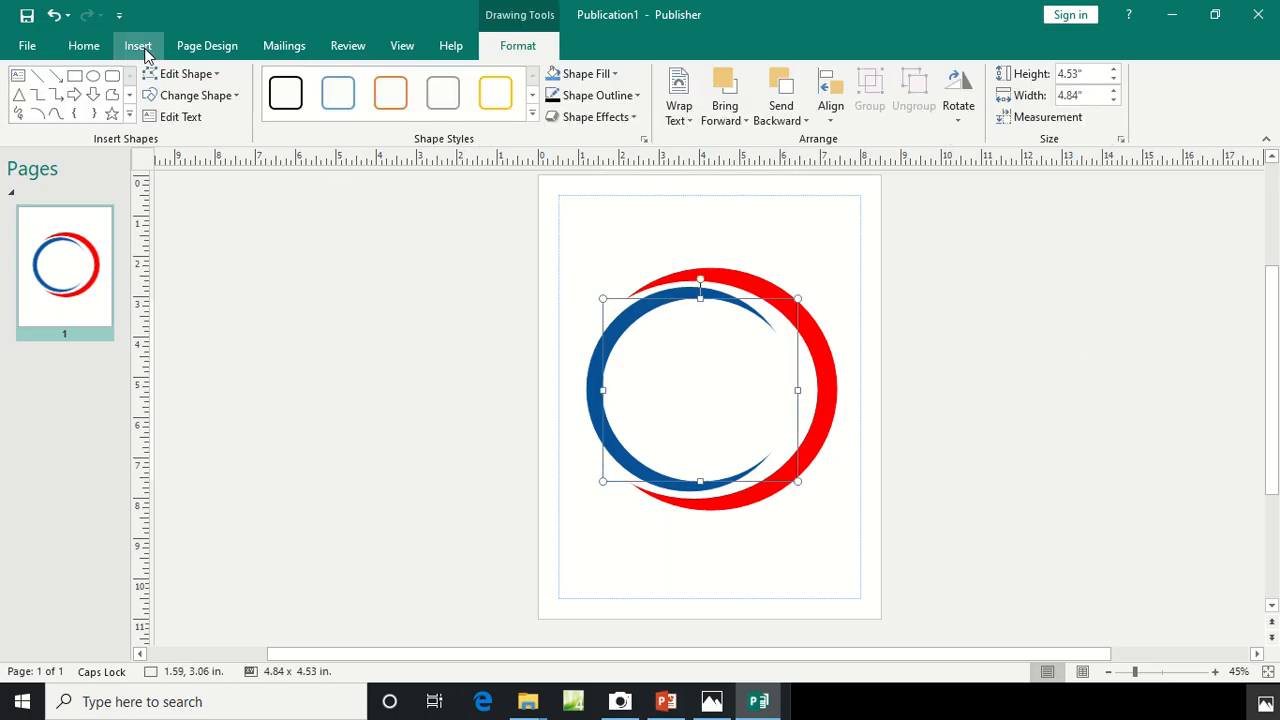
# Draw a rectangle about 6.92 x 1.40 in across the middle of the ring, covering both crescents' sides
pyautogui.click(140, 46)
pyautogui.click(268, 118)
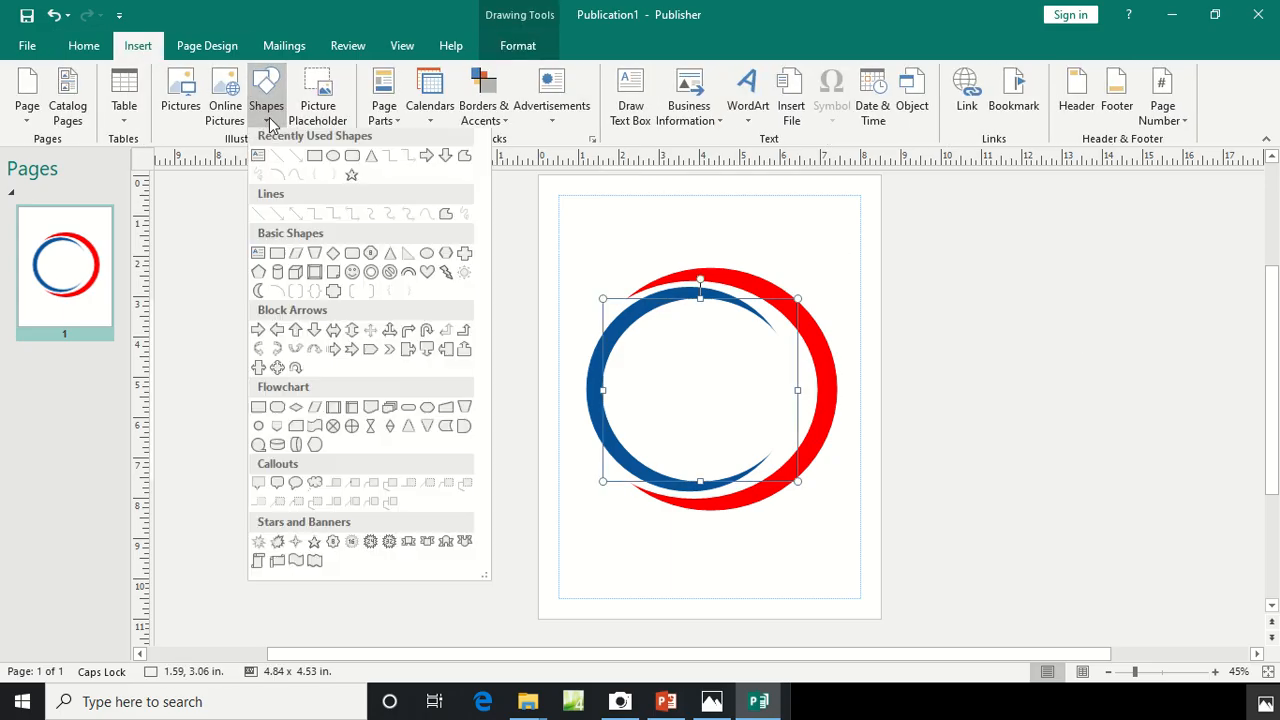
pyautogui.click(312, 160)
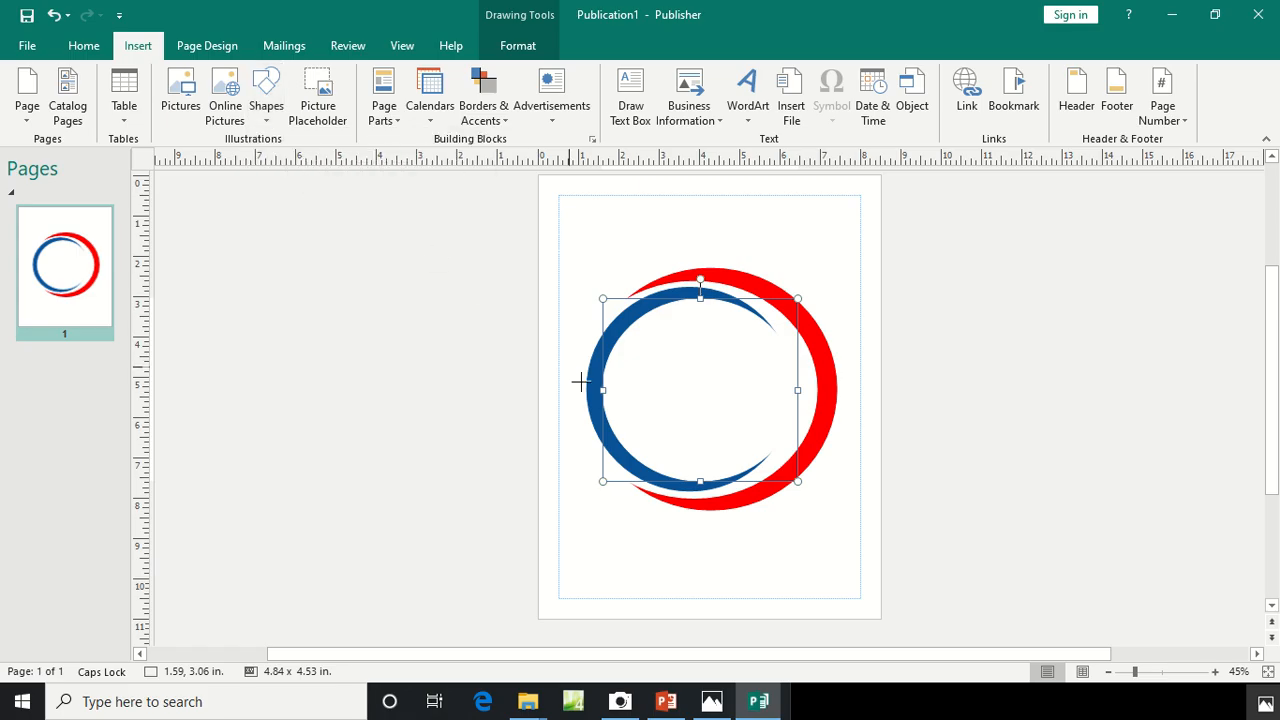
pyautogui.moveTo(569, 367); pyautogui.dragTo(847, 424)
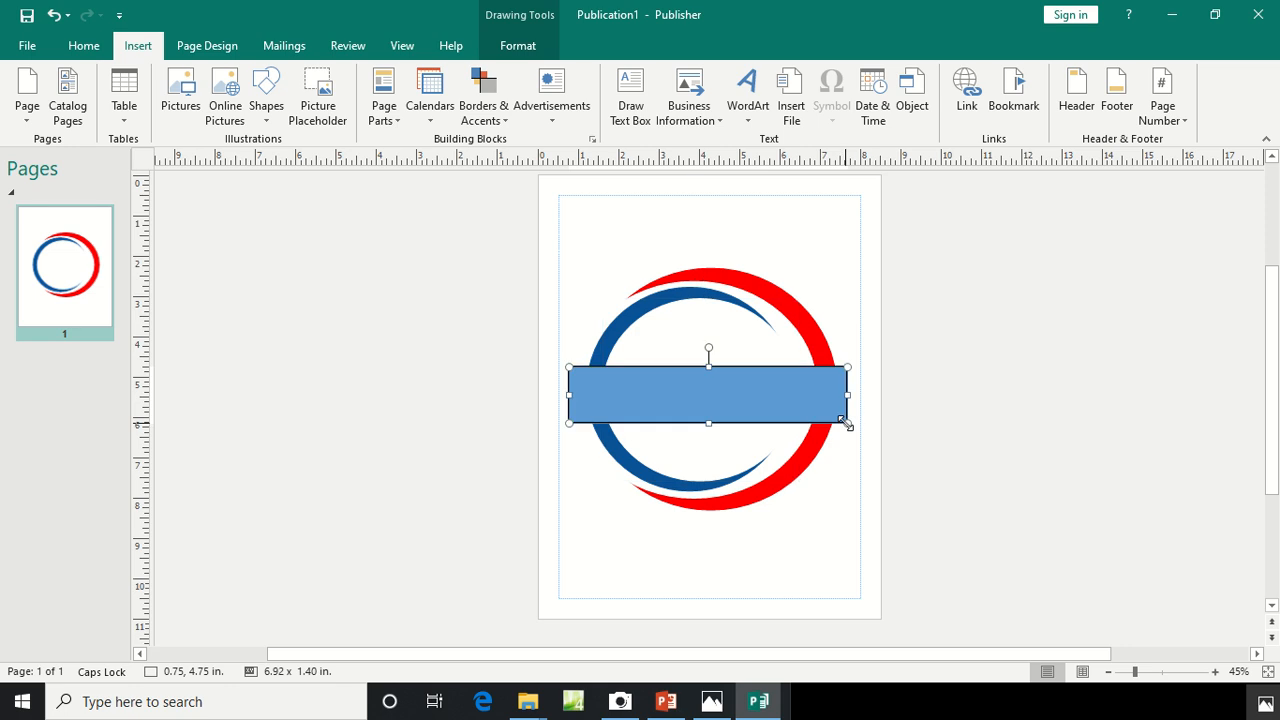
# Format the rectangle across the ring with a white fill and a white outline
pyautogui.rightClick(817, 420)
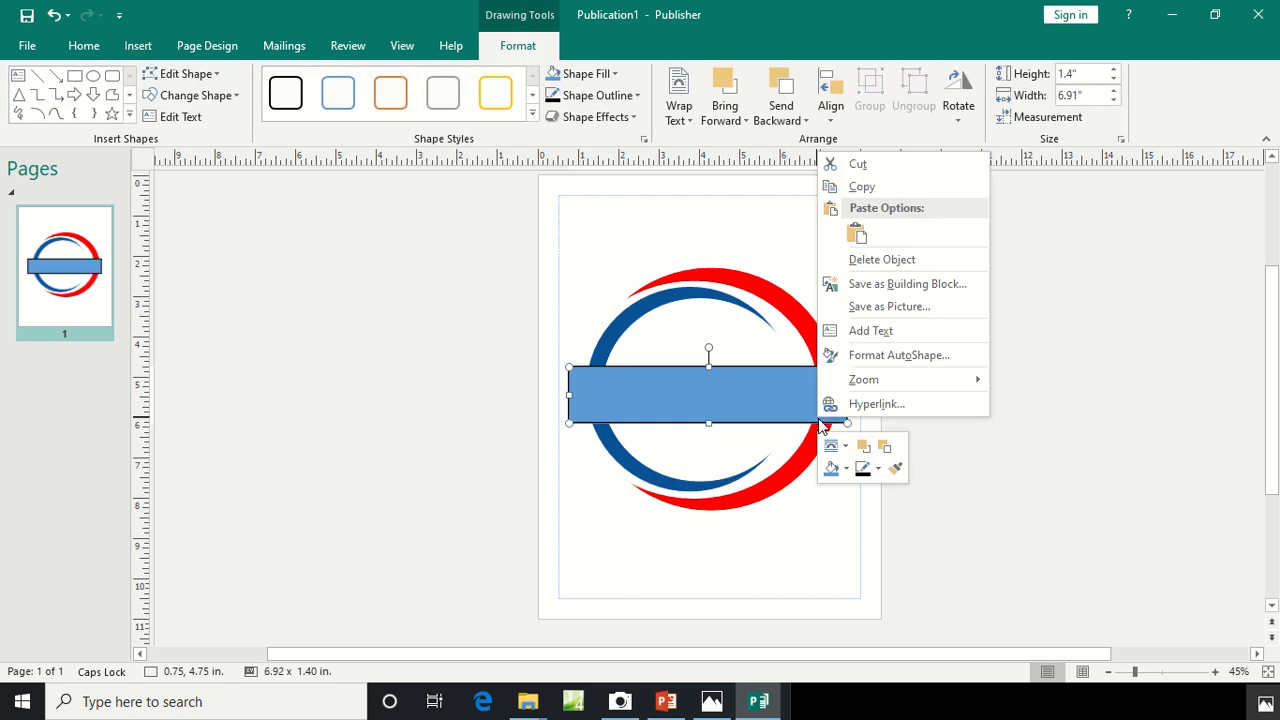
pyautogui.click(857, 356)
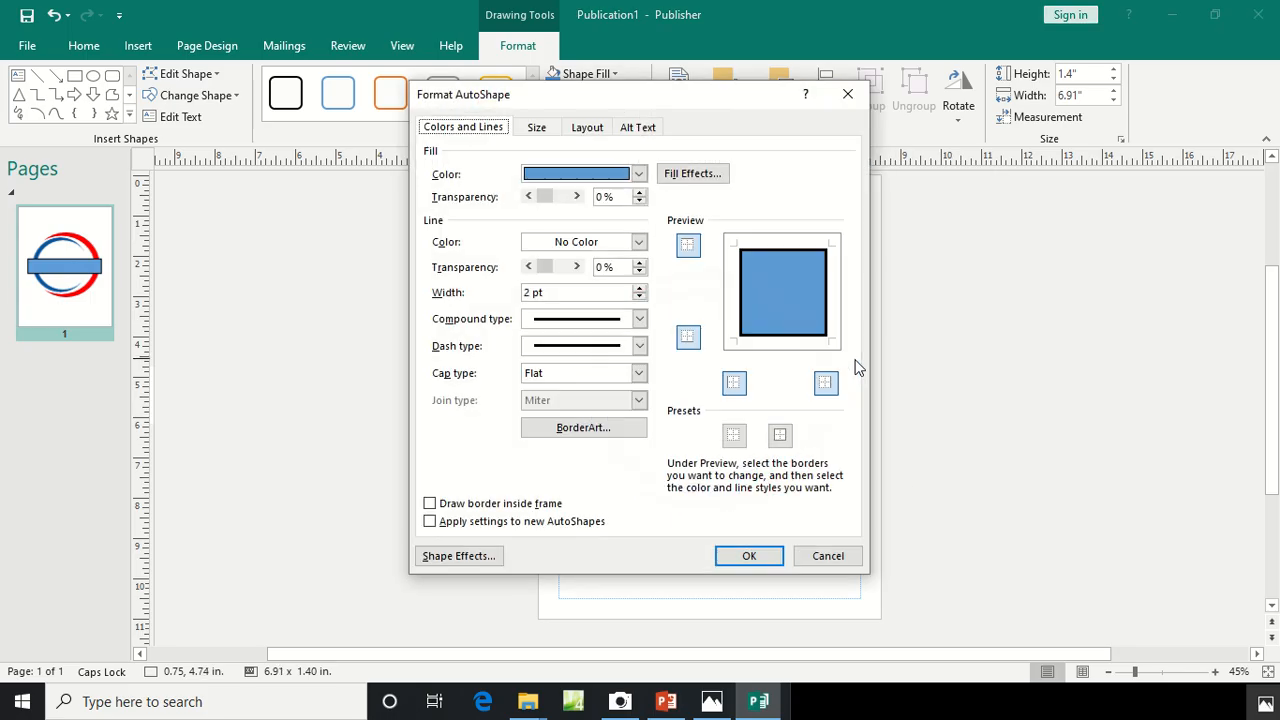
pyautogui.click(639, 174)
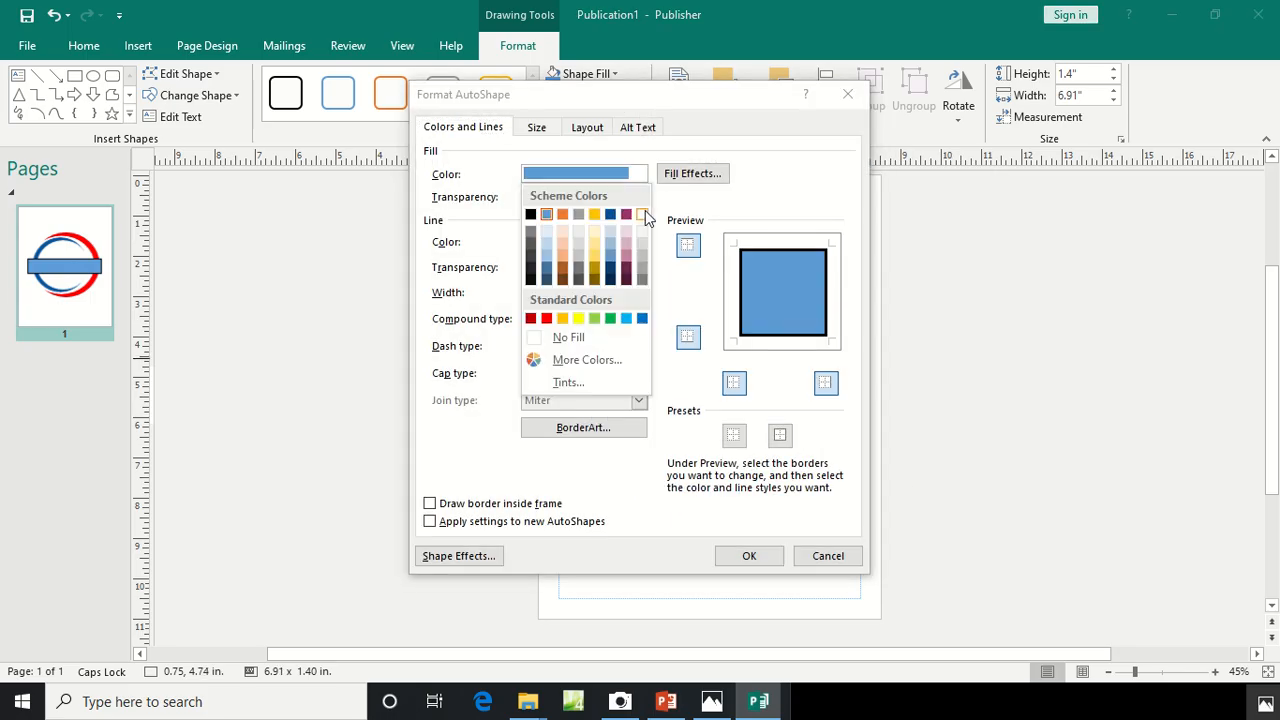
pyautogui.click(641, 244)
pyautogui.click(640, 241)
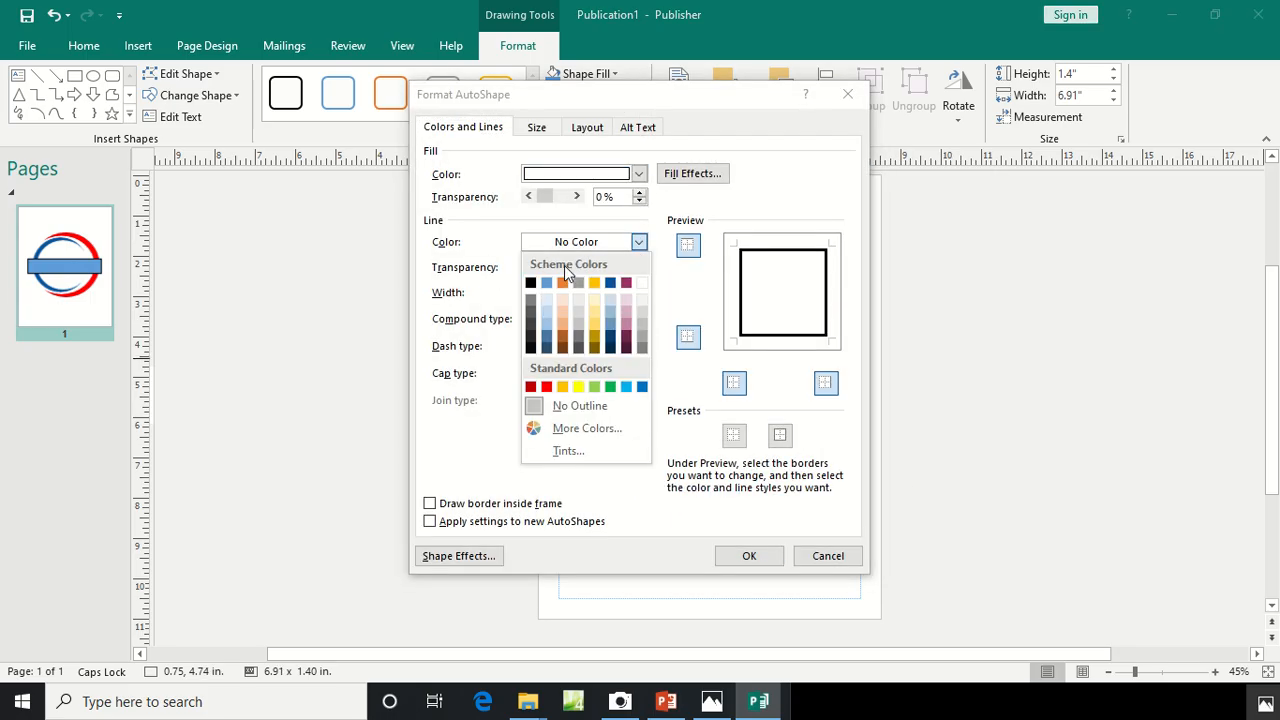
pyautogui.click(638, 284)
pyautogui.click(764, 557)
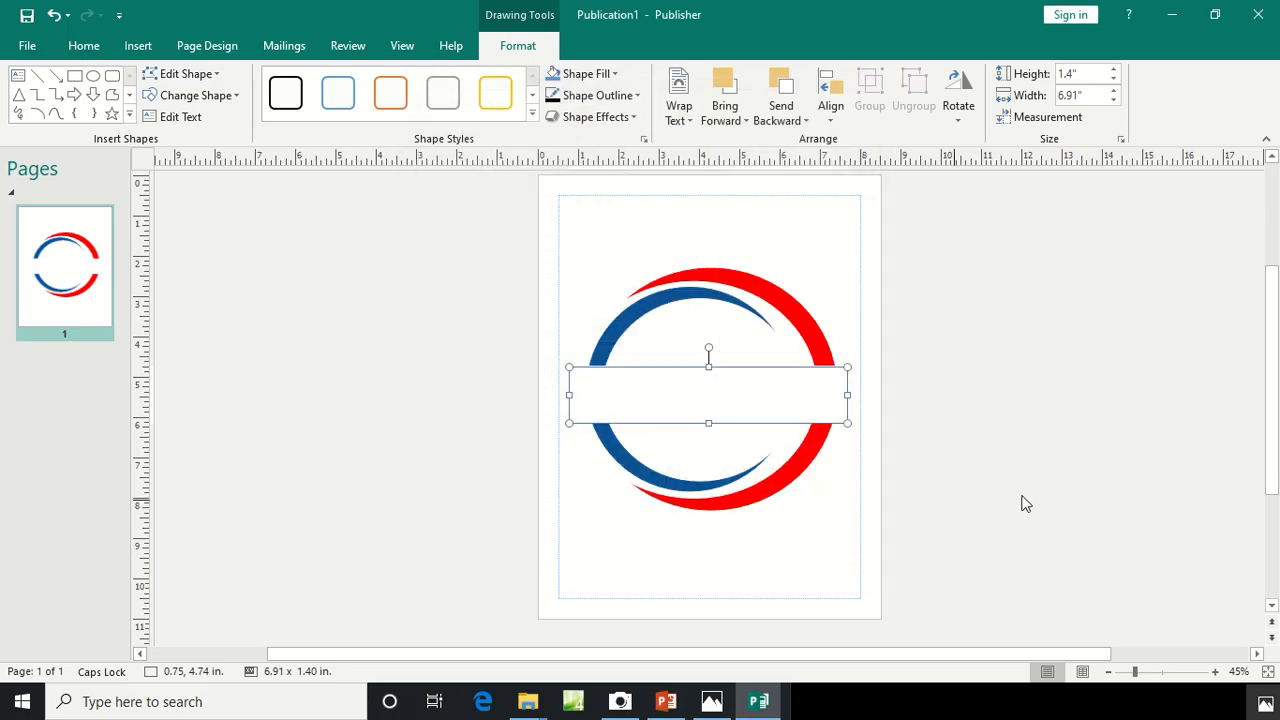
pyautogui.click(1119, 471)
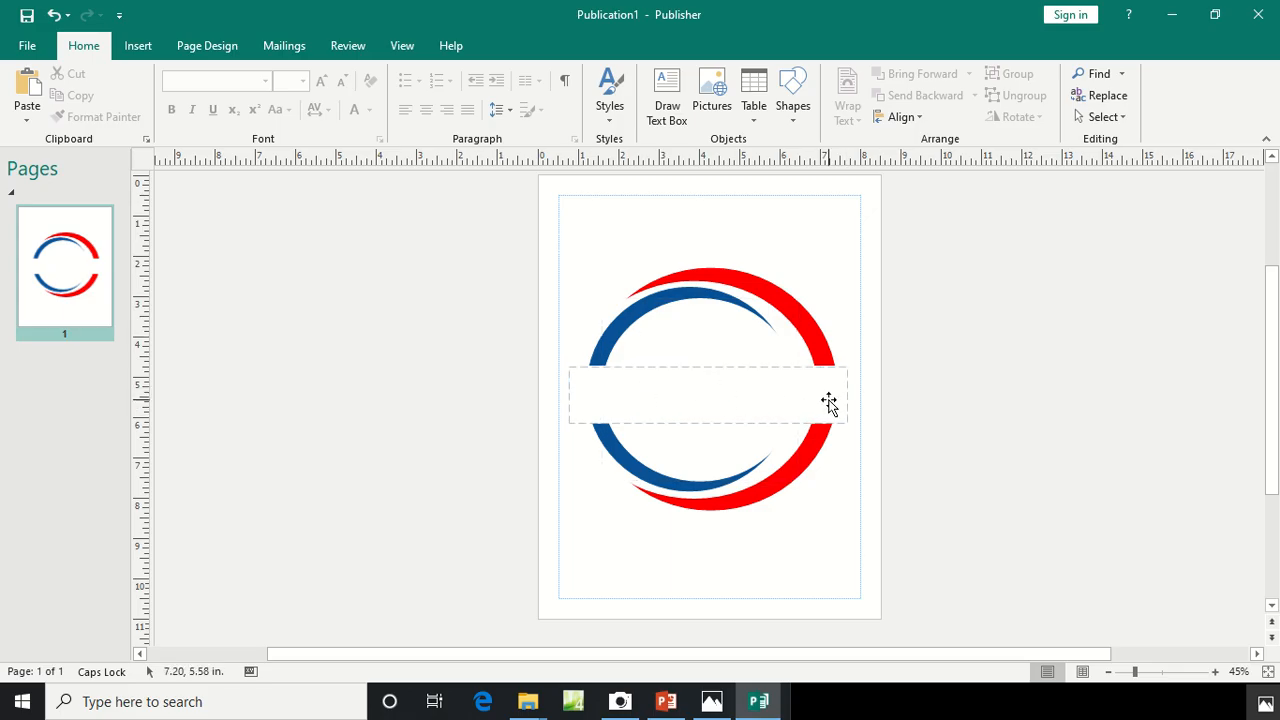
# Insert plain light-blue WordArt reading "LOGO NAME" in the Algerian font with bold turned off
pyautogui.click(138, 47)
pyautogui.click(751, 122)
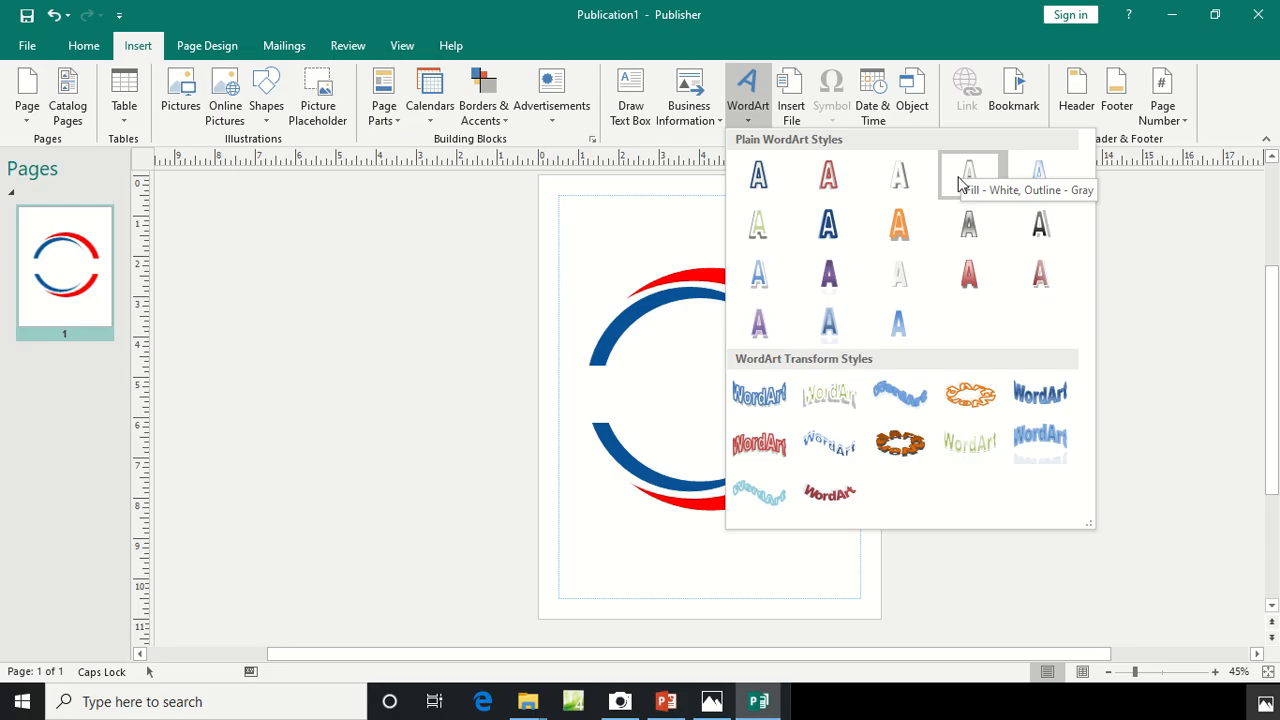
pyautogui.click(1029, 186)
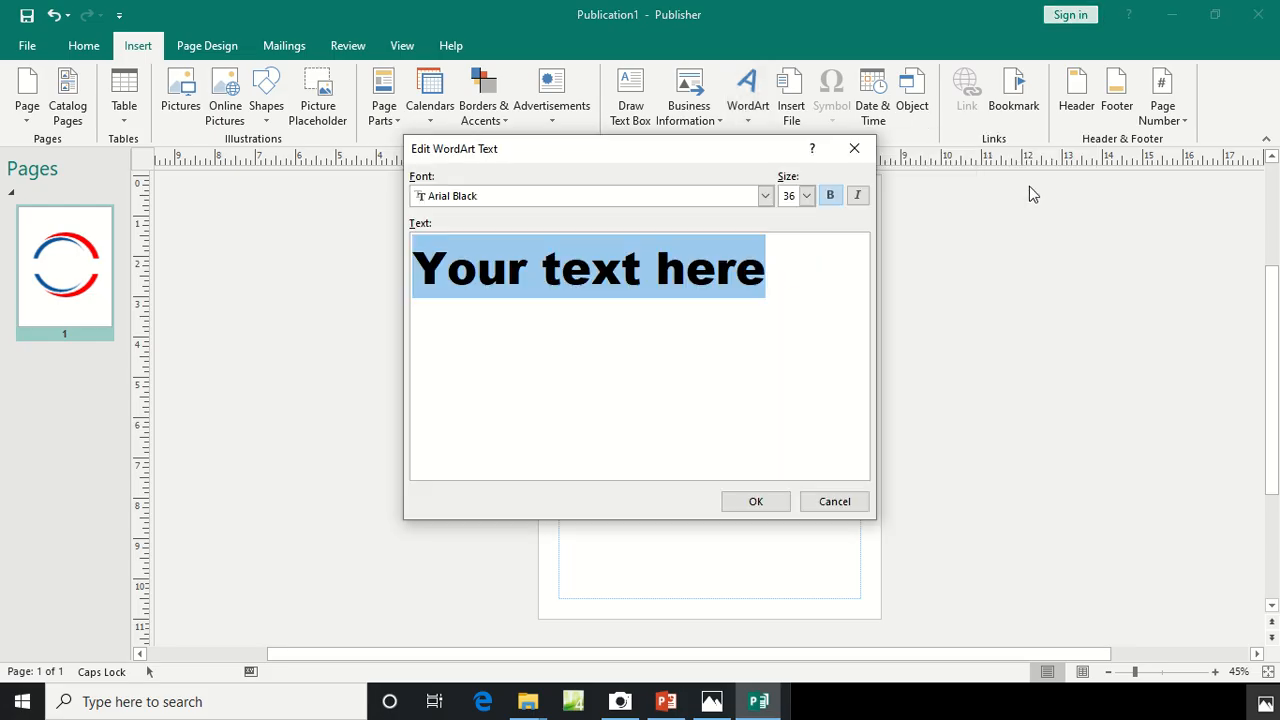
pyautogui.write('LOG')
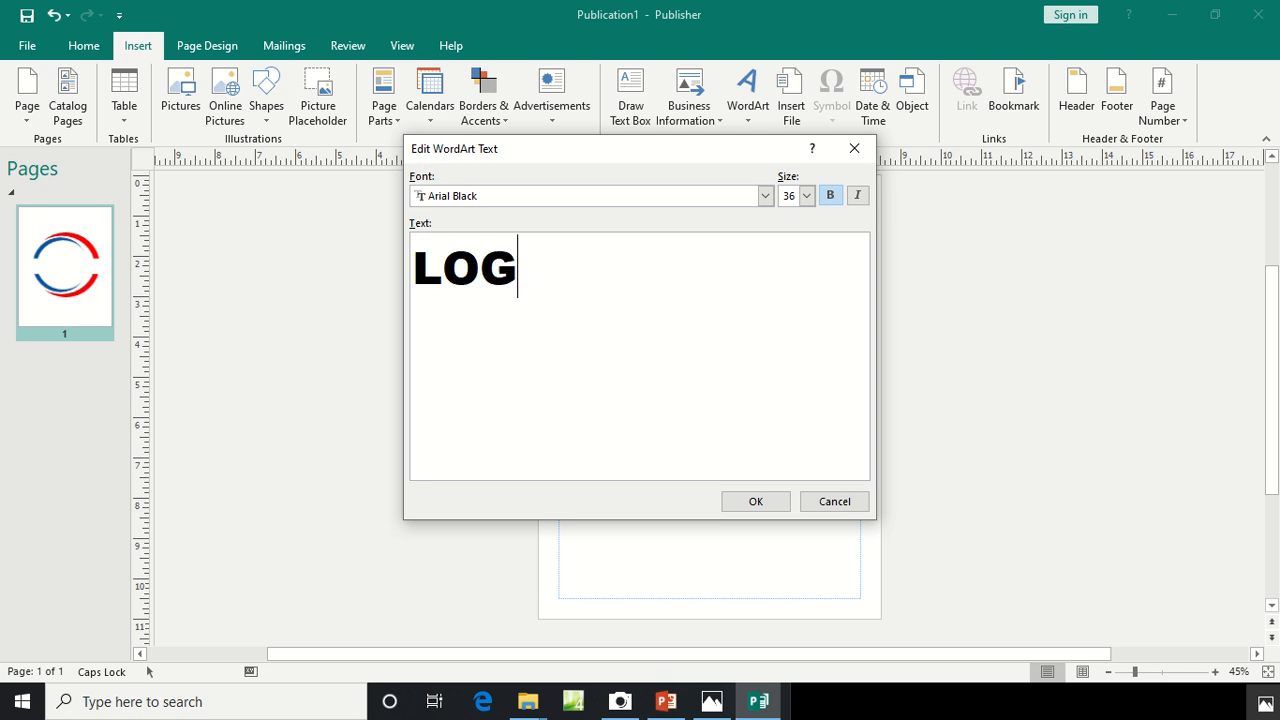
pyautogui.write('O NAME')
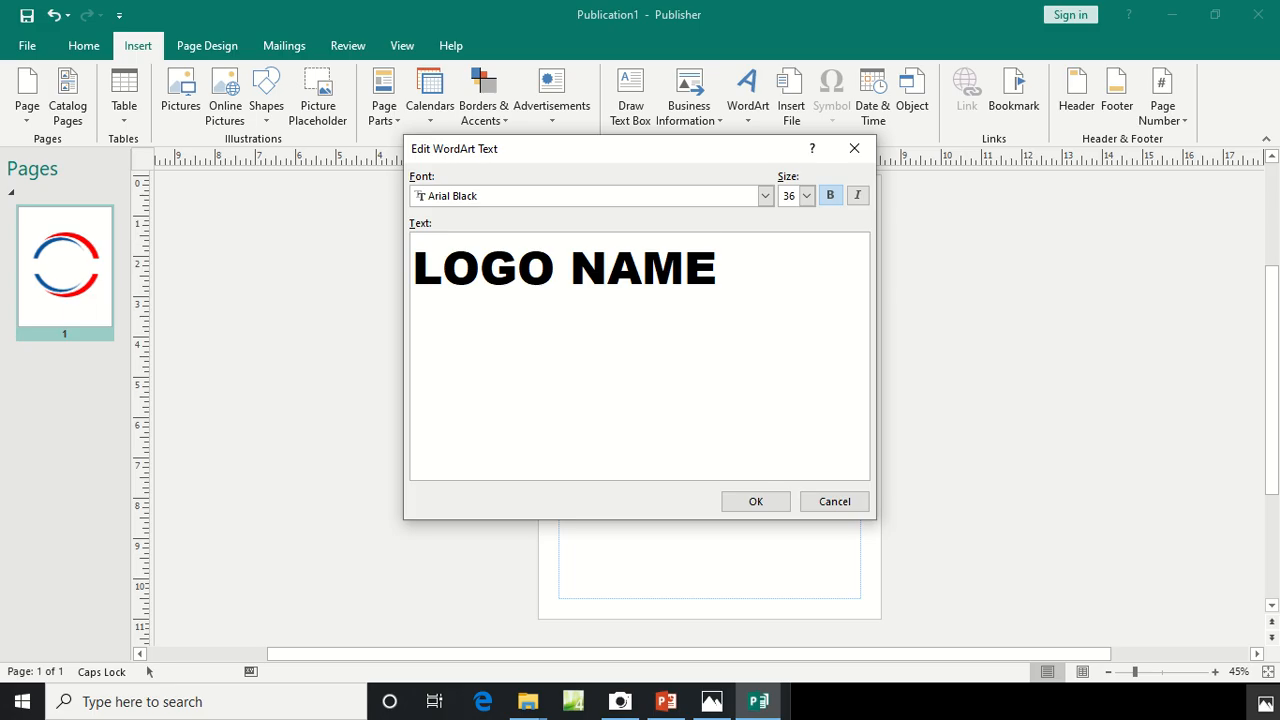
pyautogui.click(765, 197)
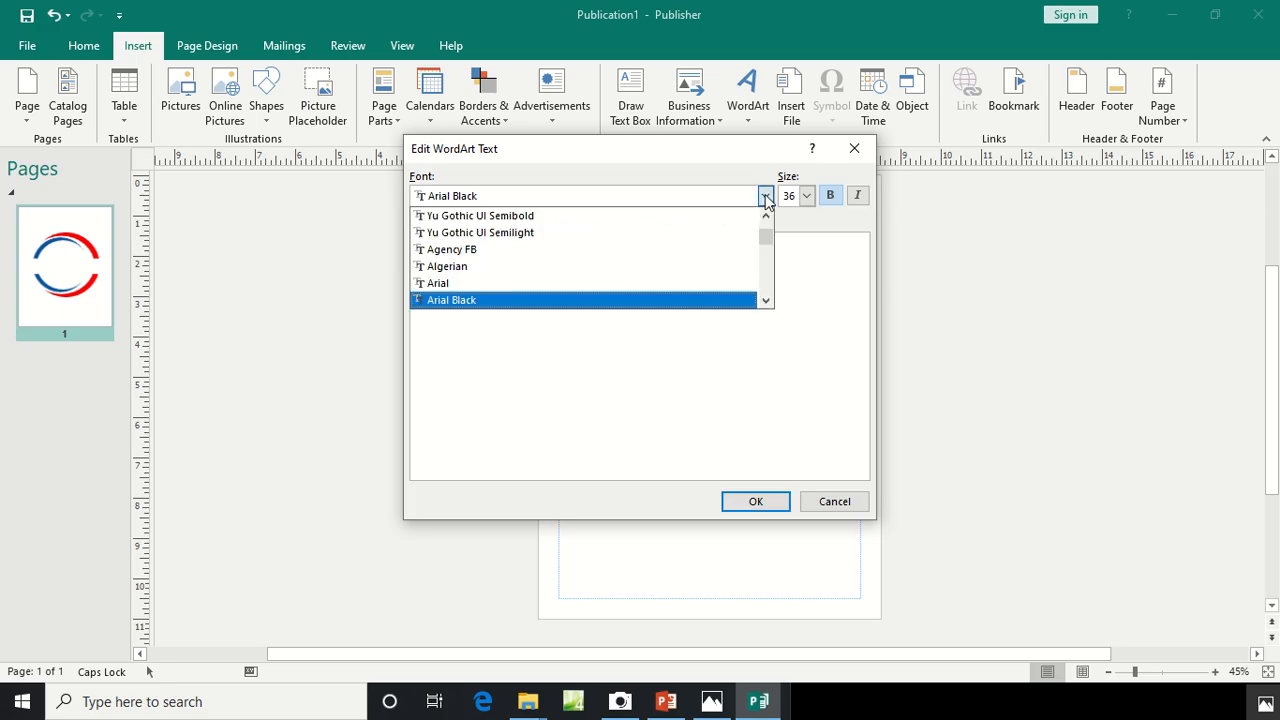
pyautogui.click(682, 262)
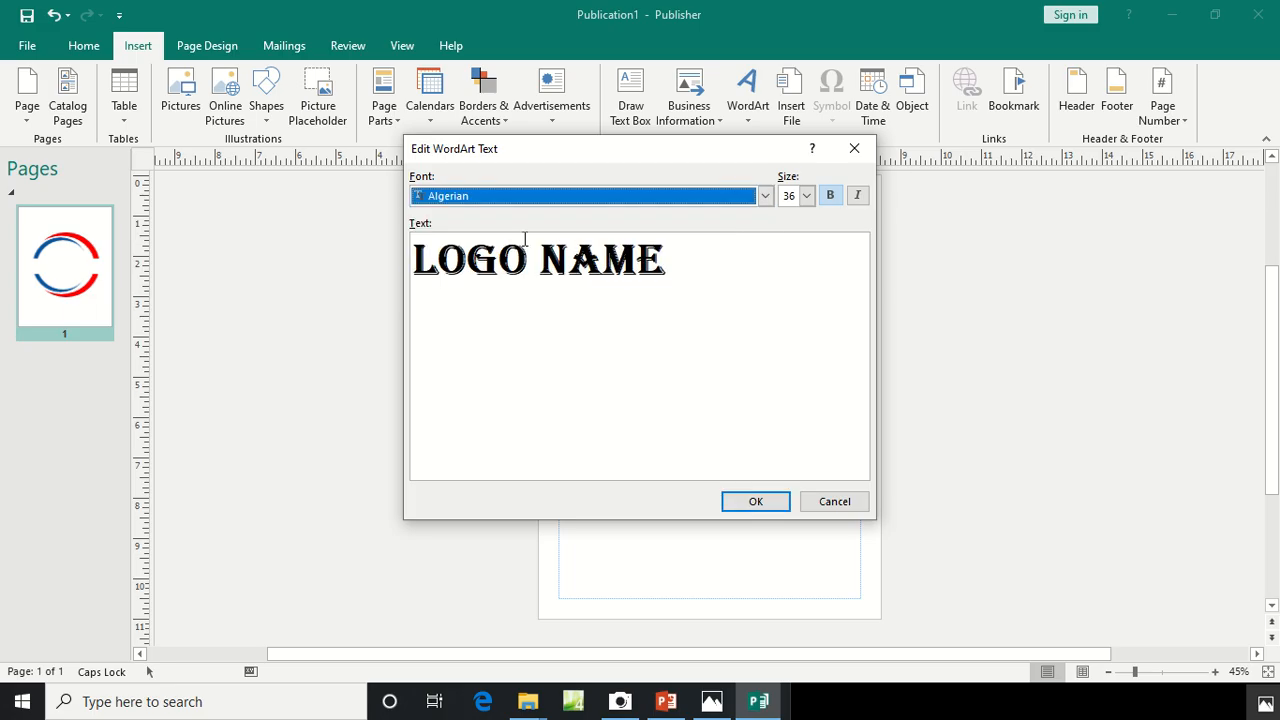
pyautogui.click(832, 199)
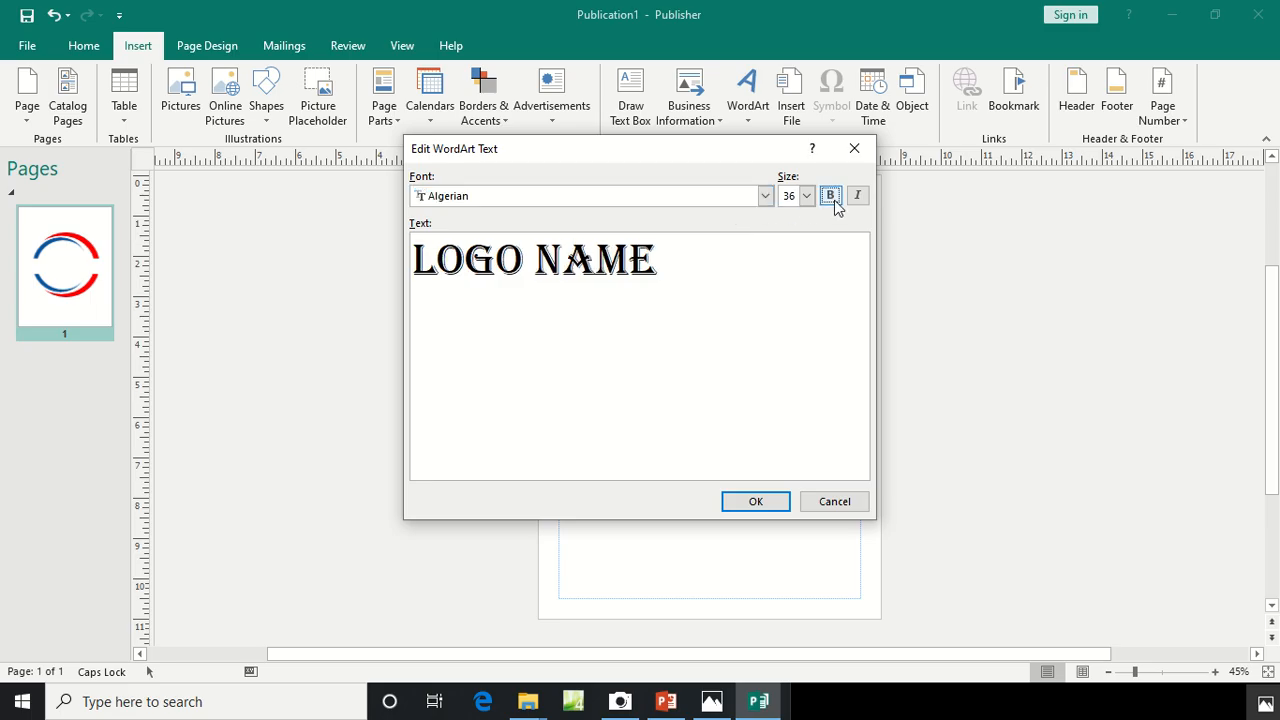
pyautogui.click(755, 501)
# Stretch the LOGO NAME WordArt across the ring's gap to about 6.08 x 1.07 in
pyautogui.click(745, 400)
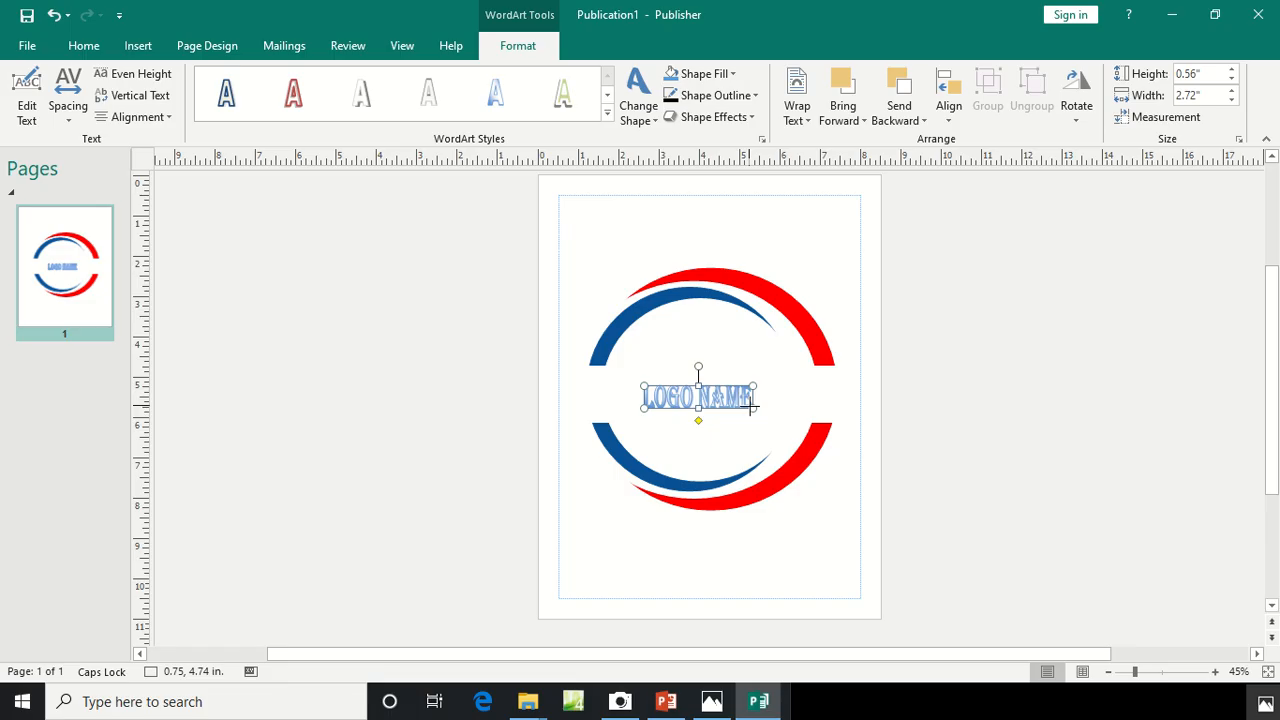
pyautogui.moveTo(751, 405); pyautogui.dragTo(824, 408)
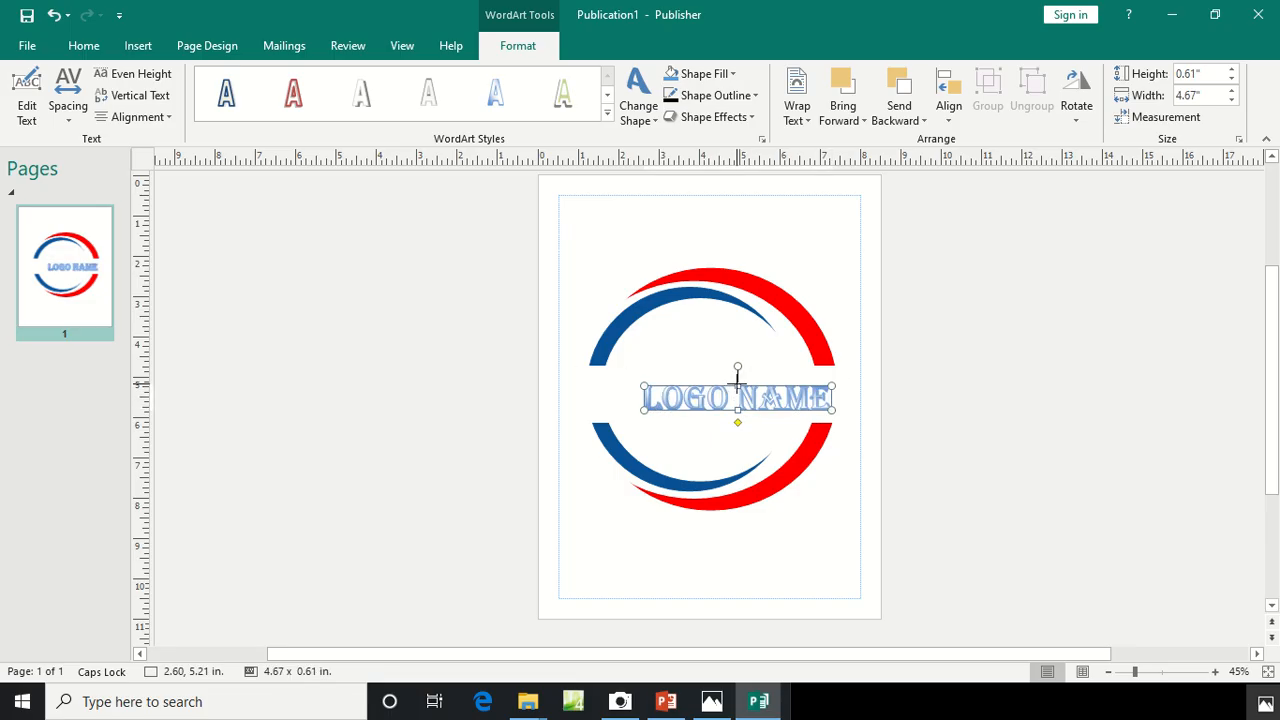
pyautogui.moveTo(737, 370); pyautogui.dragTo(737, 367)
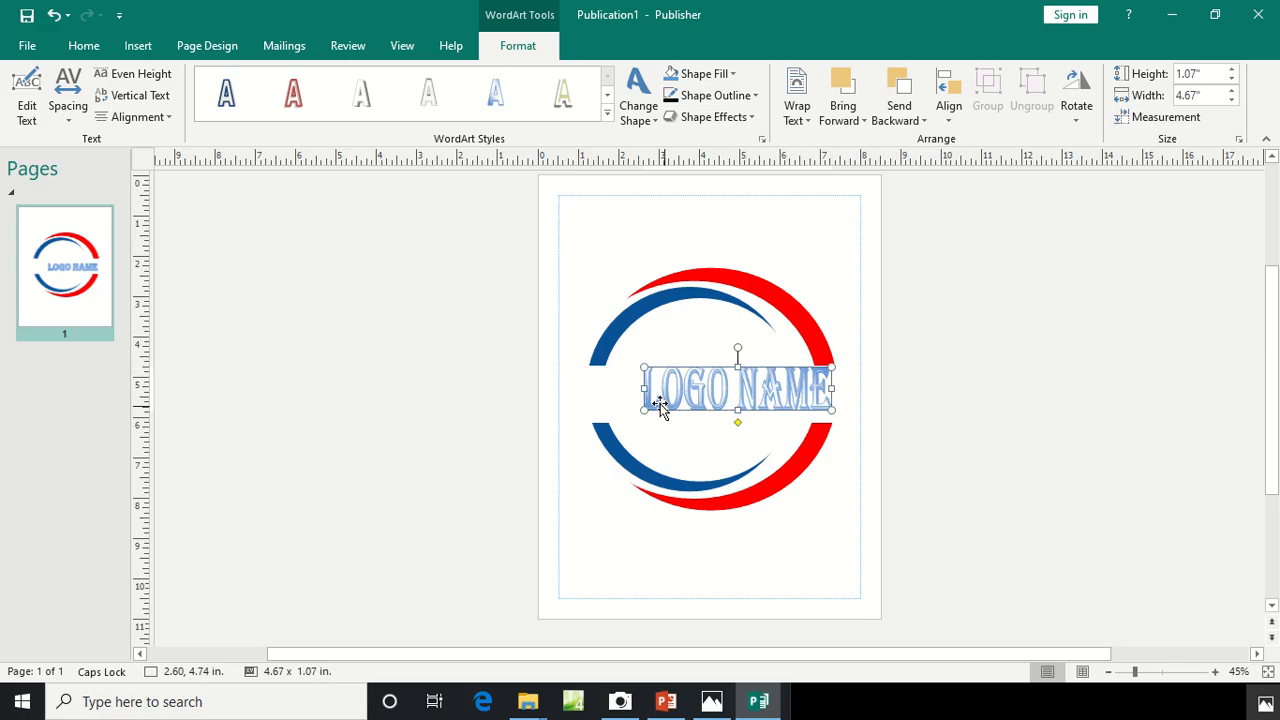
pyautogui.moveTo(623, 385); pyautogui.dragTo(587, 378)
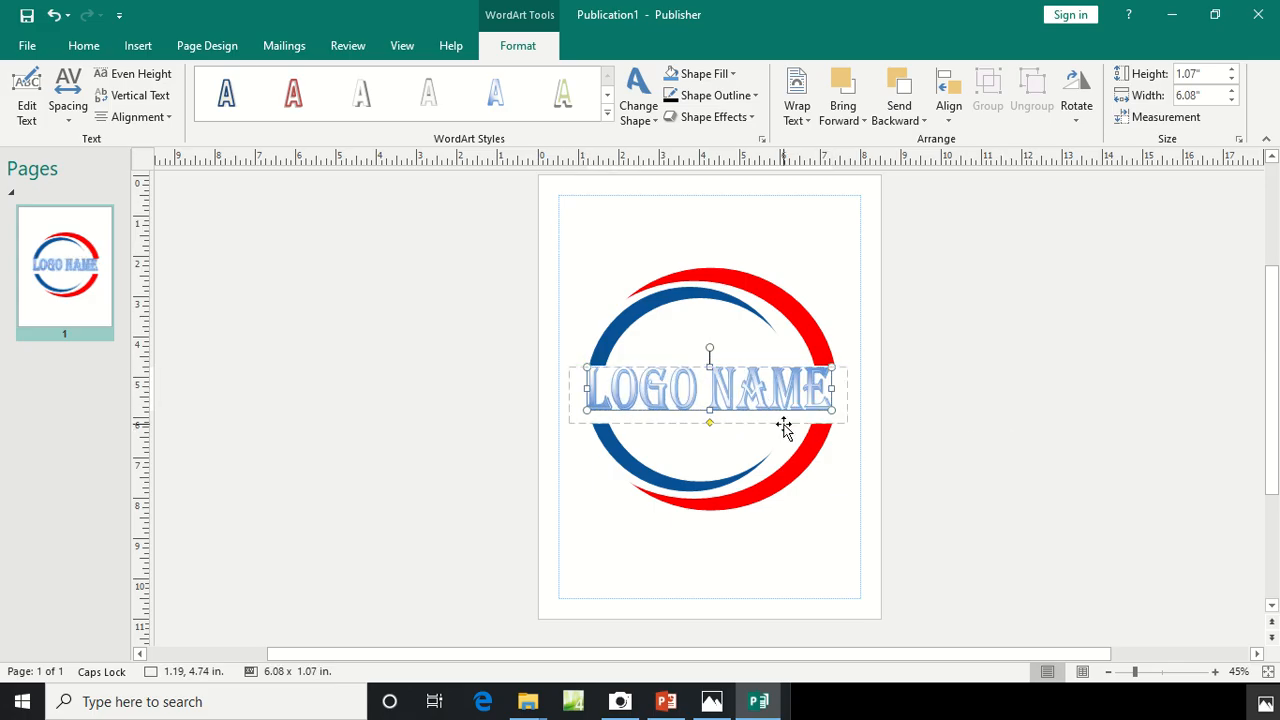
# Nudge the LOGO NAME WordArt into the white band at about 1.24, 4.79 in and increase its height to about 1.24 in
pyautogui.press('Down')
pyautogui.press('Down')
pyautogui.press('Down')
pyautogui.press('Down')
pyautogui.press('Down')
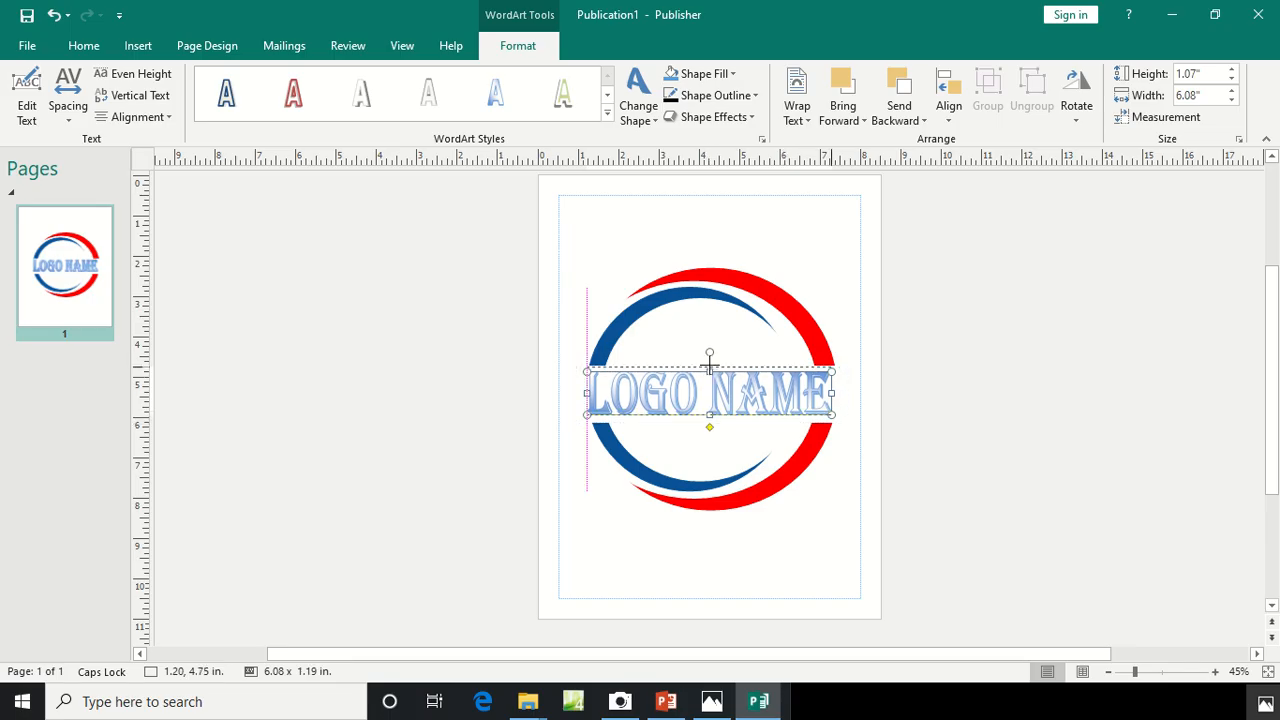
pyautogui.moveTo(713, 378); pyautogui.dragTo(713, 367)
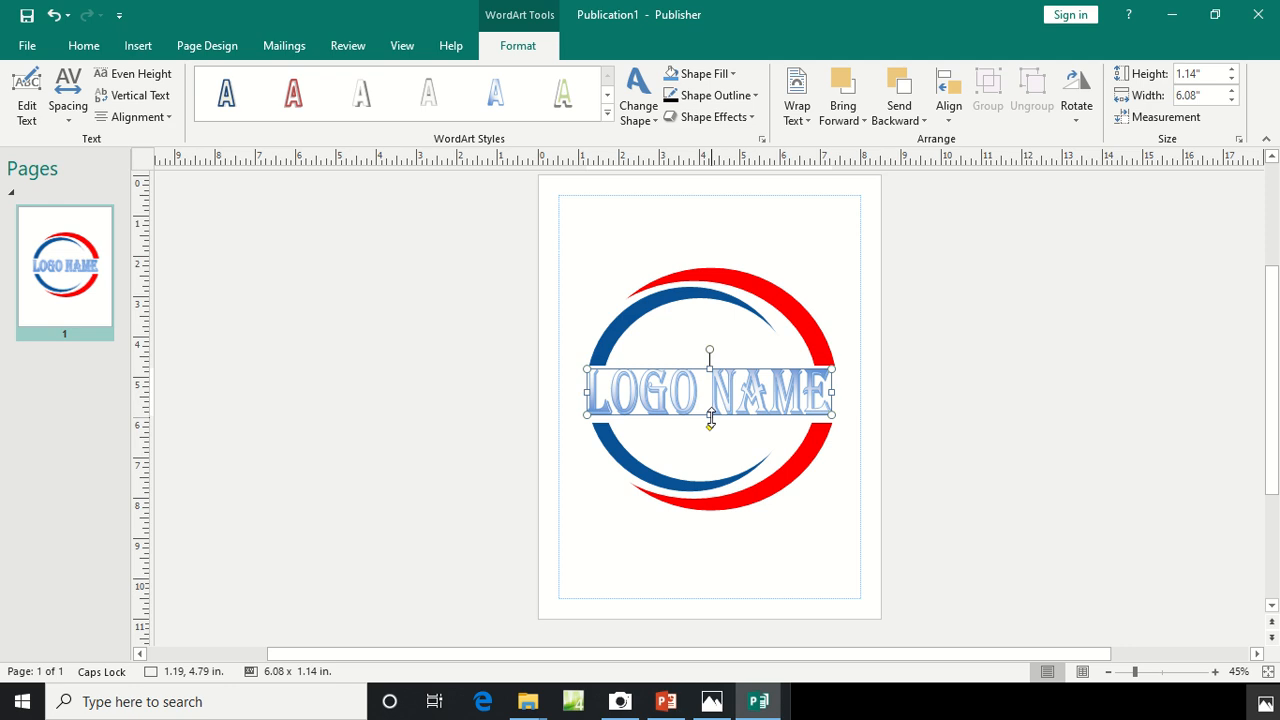
pyautogui.click(1075, 437)
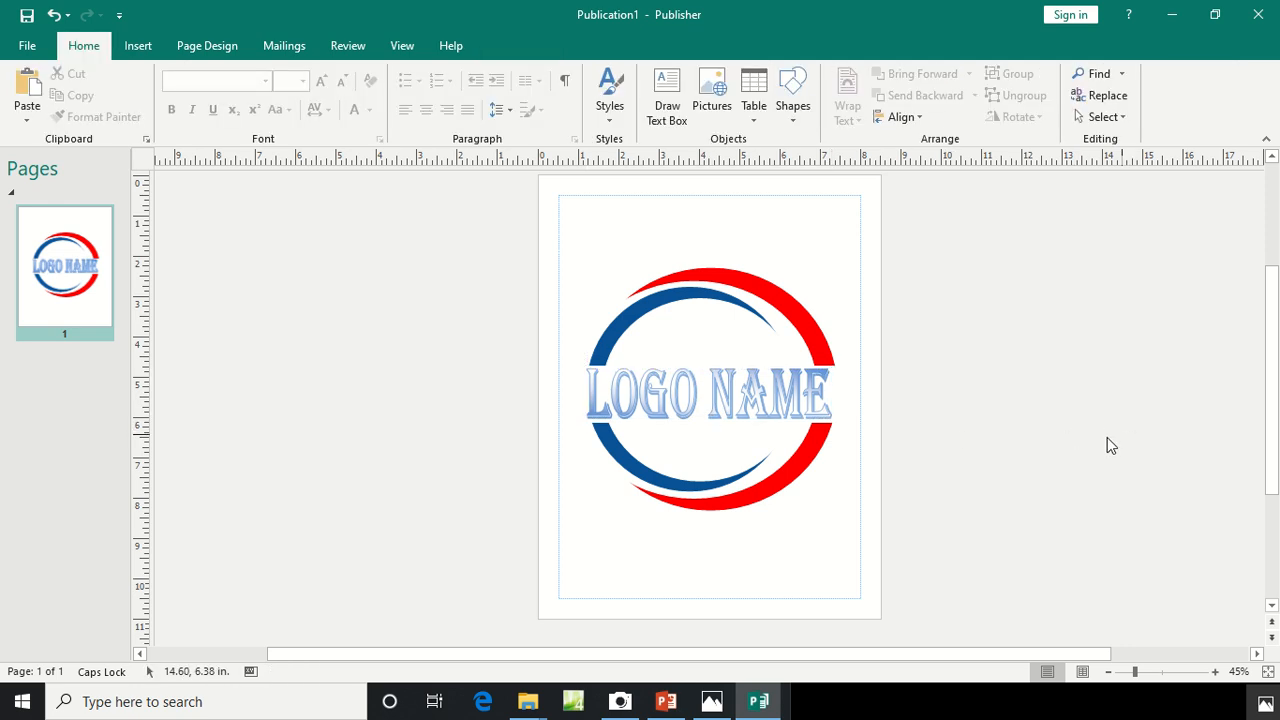
pyautogui.click(788, 396)
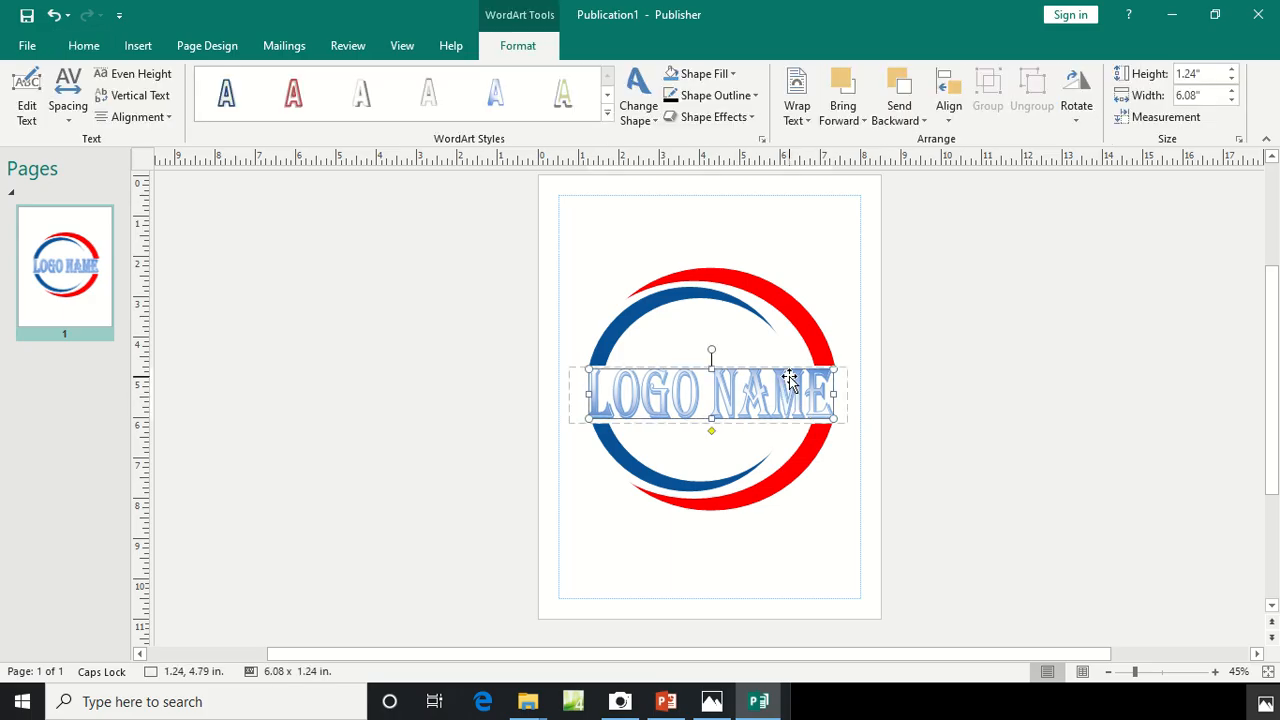
# Save the publication to the Desktop as a Publisher file named LOGO 1
pyautogui.click(27, 45)
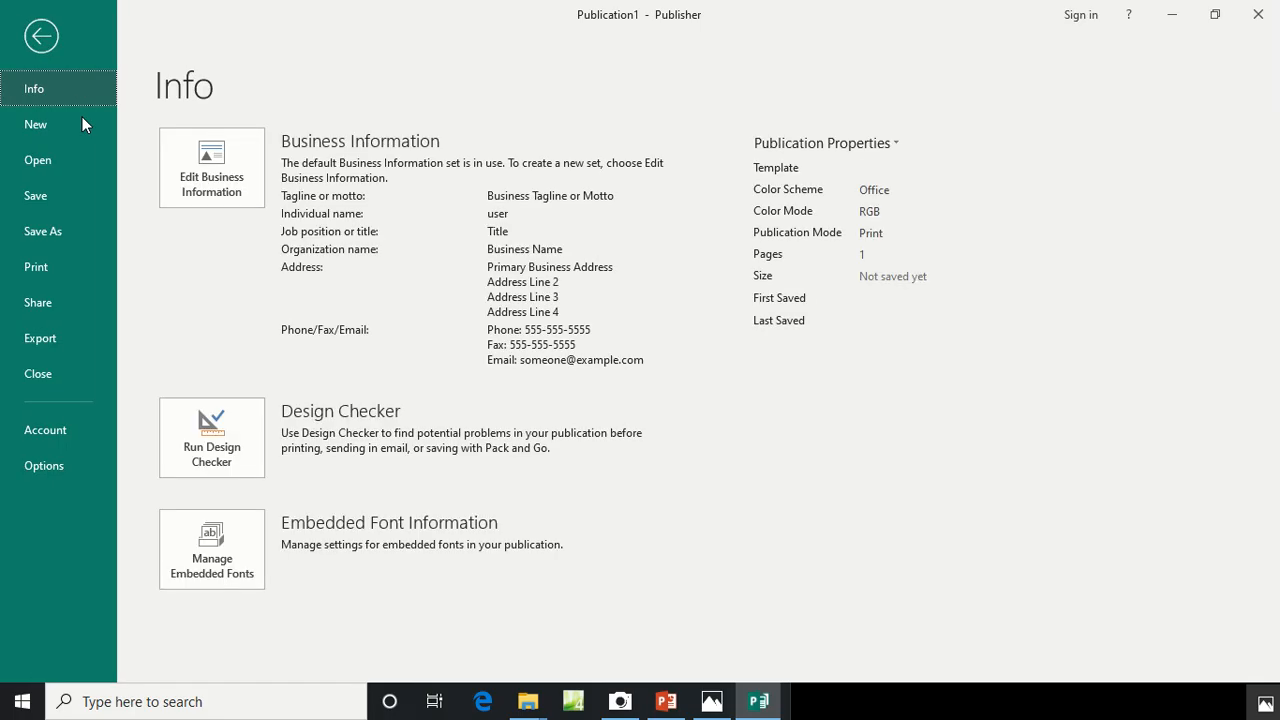
pyautogui.click(63, 226)
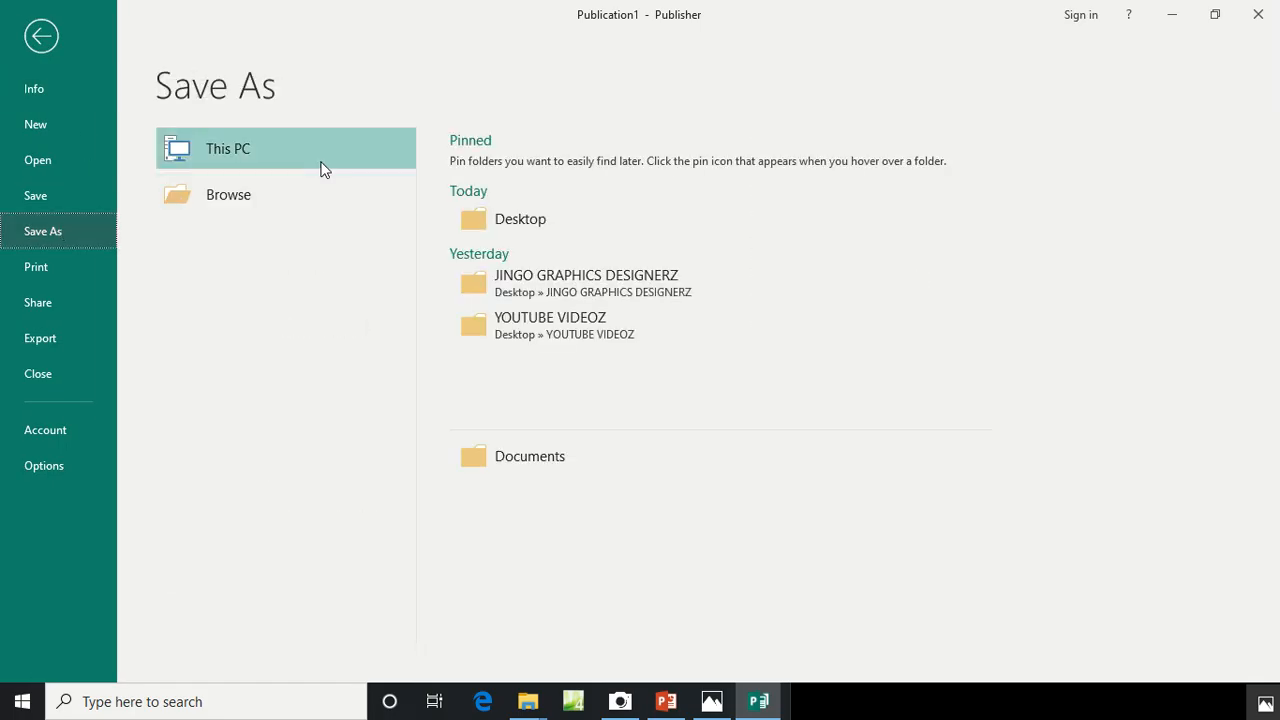
pyautogui.click(519, 236)
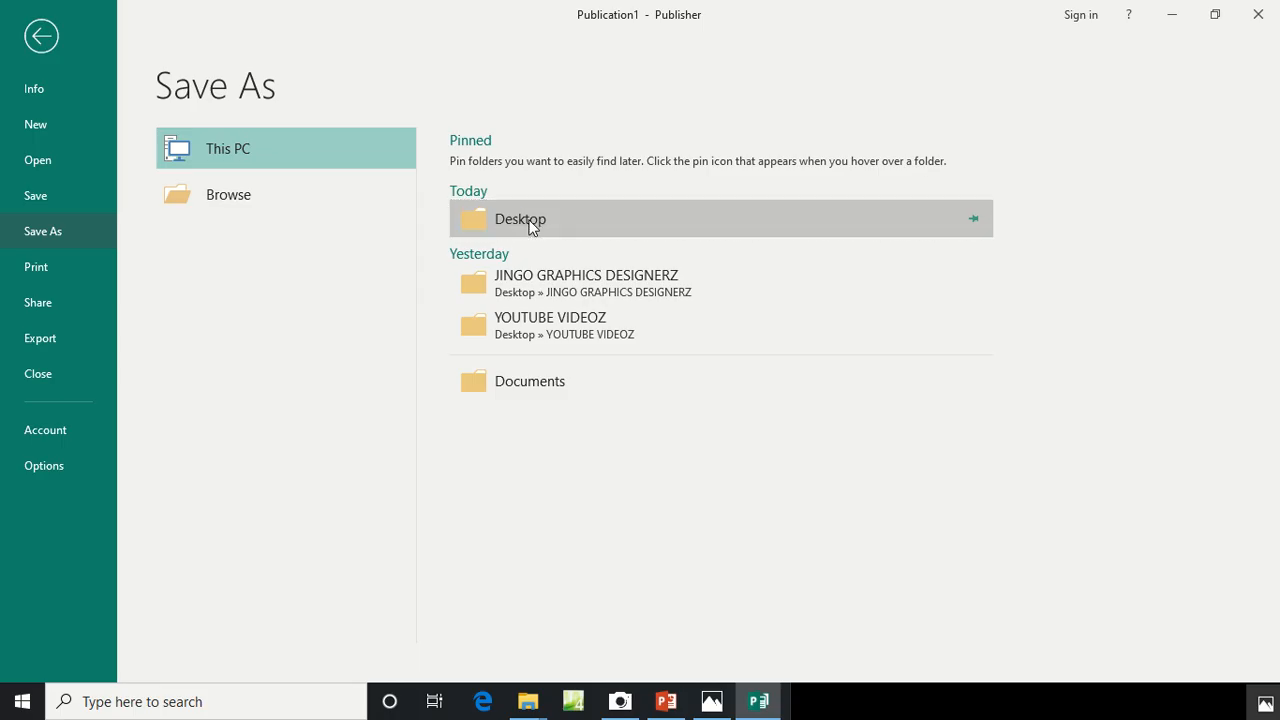
pyautogui.click(527, 219)
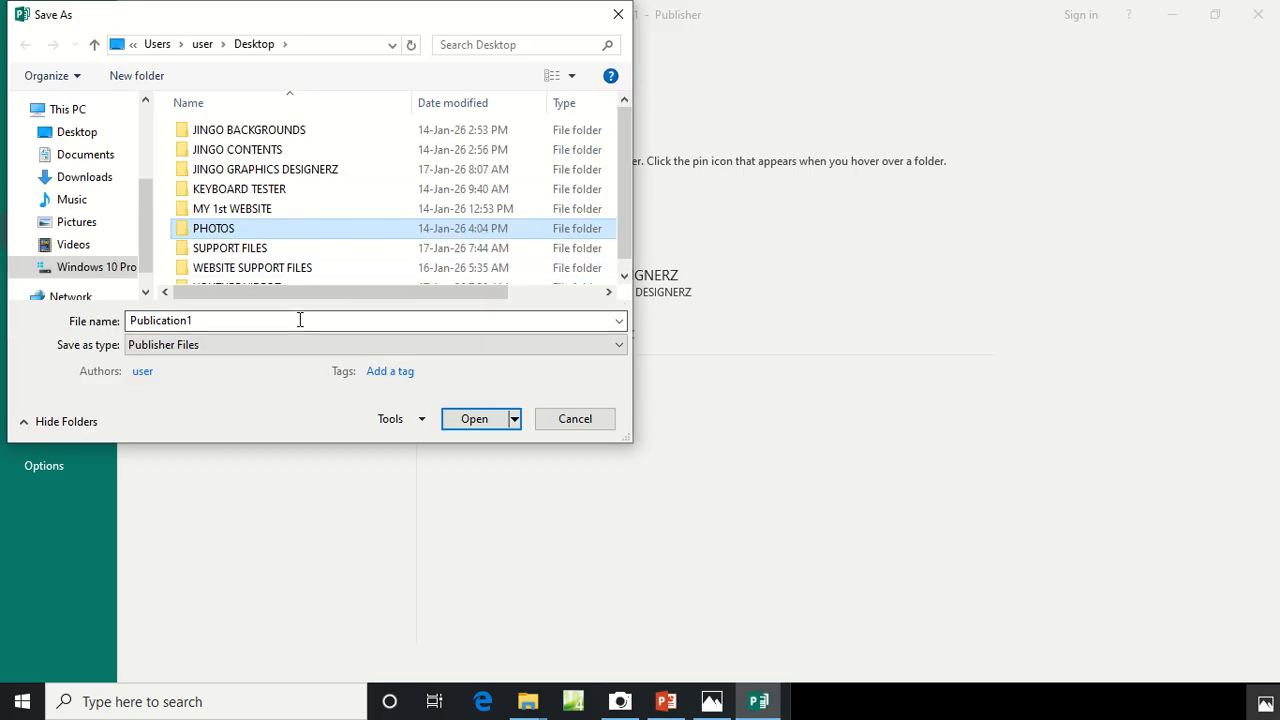
pyautogui.doubleClick(298, 321)
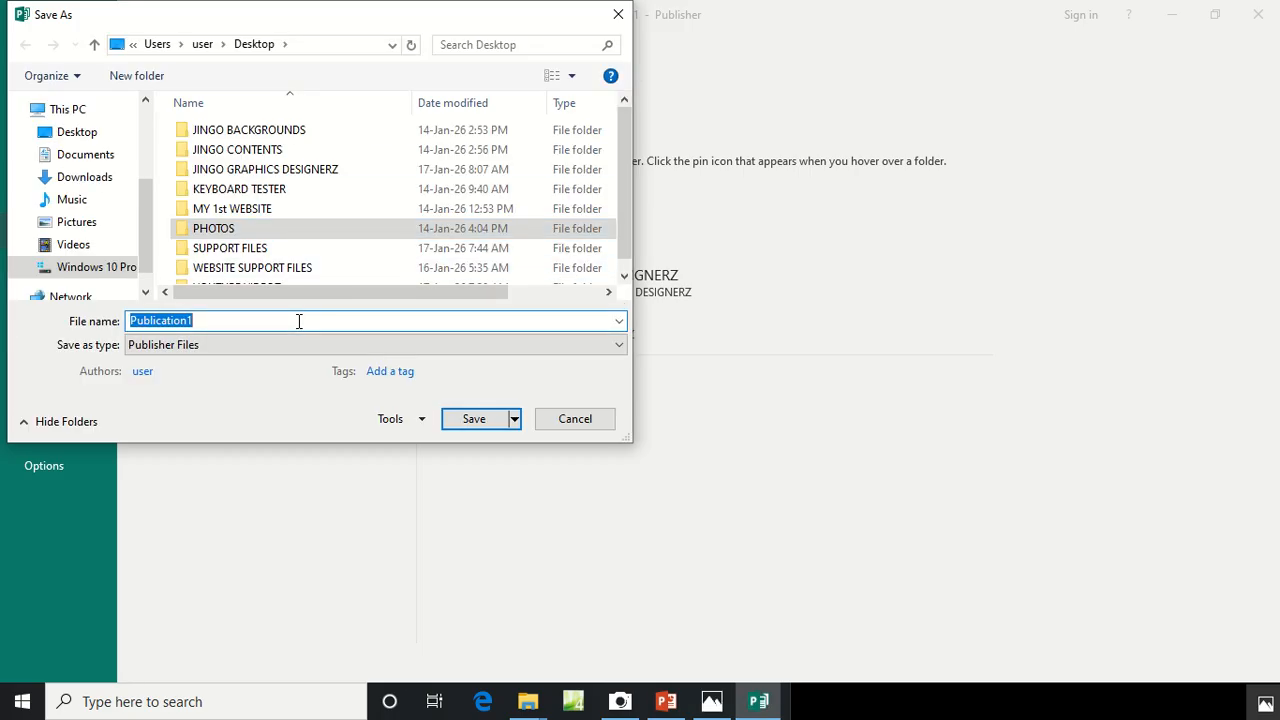
pyautogui.write('LOGO 1')
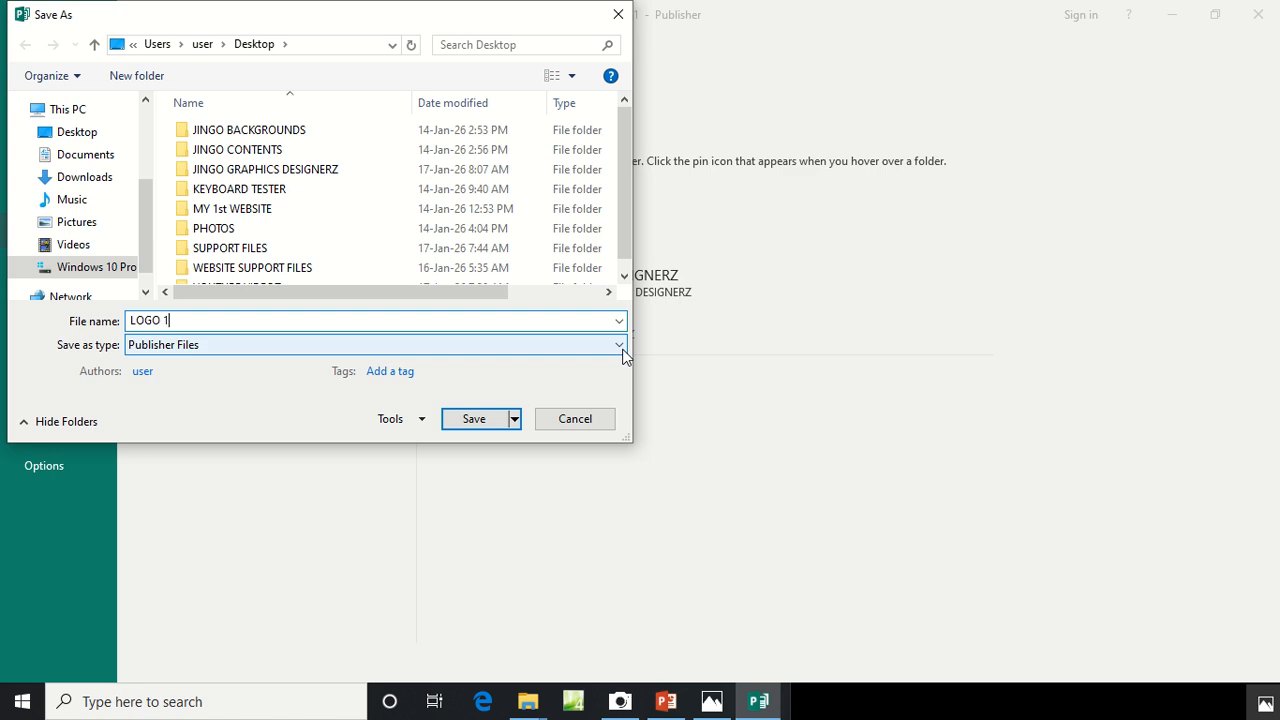
pyautogui.click(476, 420)
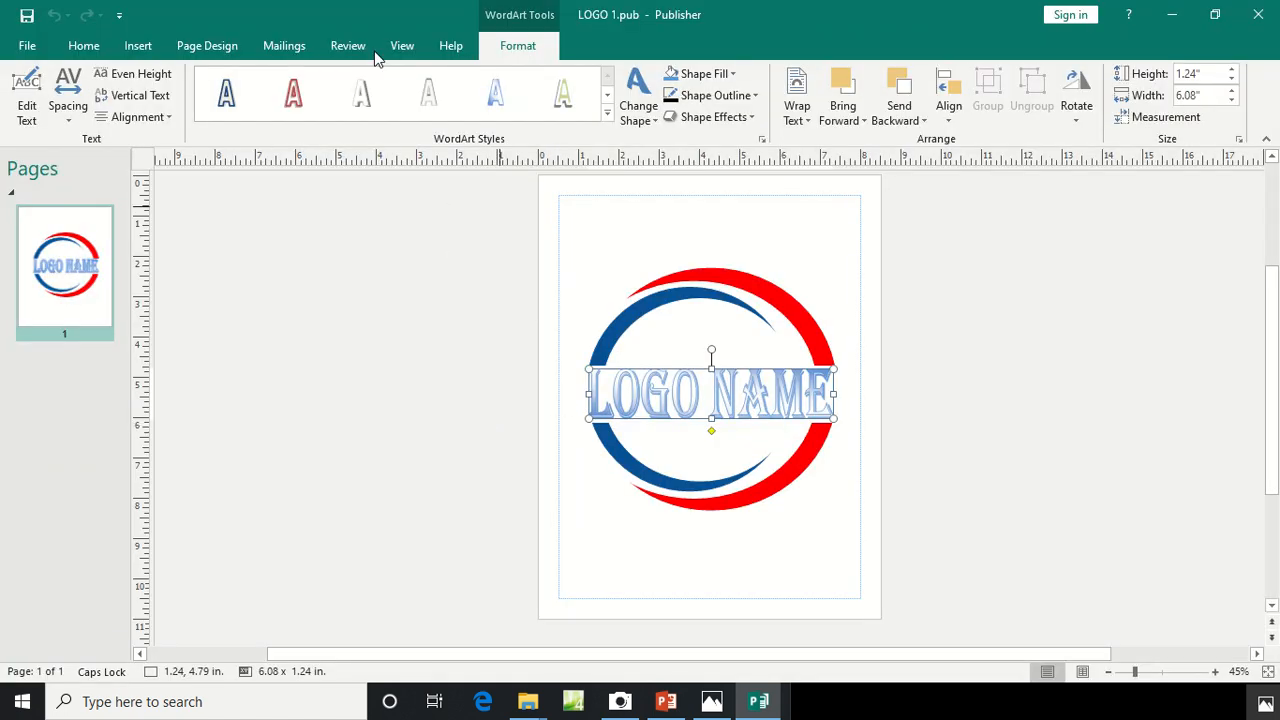
# Save a copy of the publication to the Desktop as LOGO 1 in JPEG File Interchange Format
pyautogui.click(20, 46)
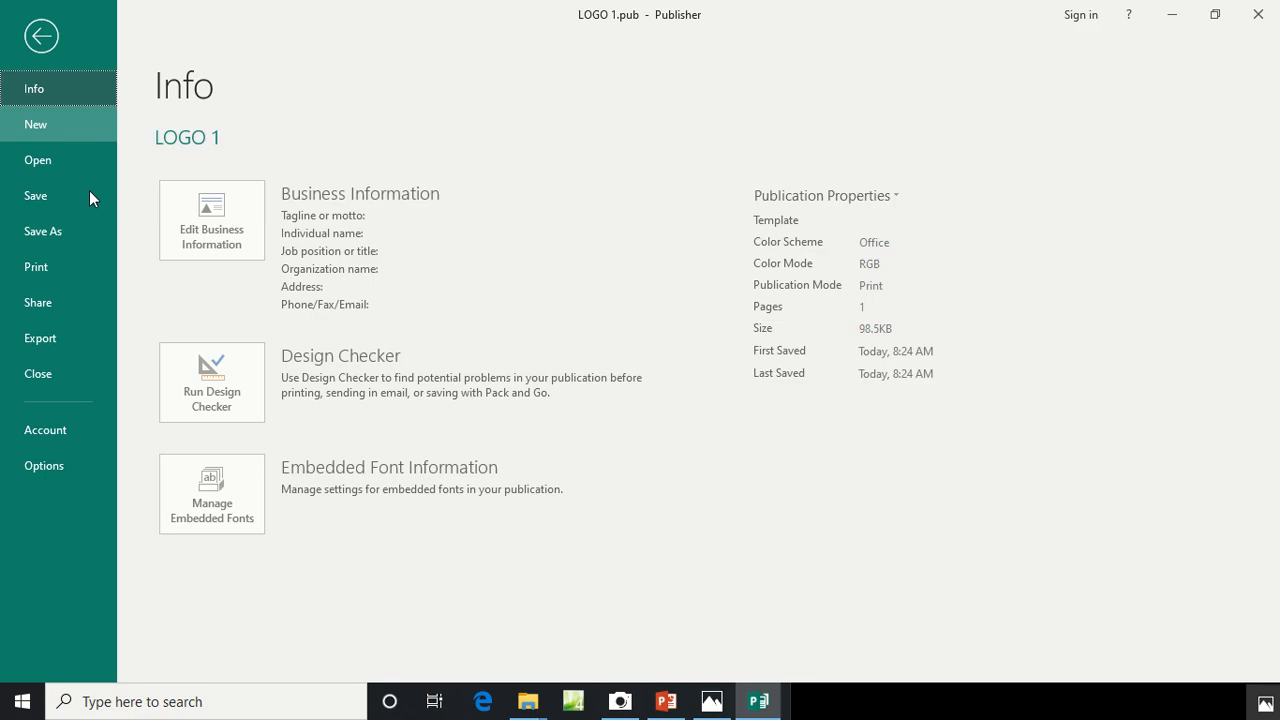
pyautogui.click(59, 236)
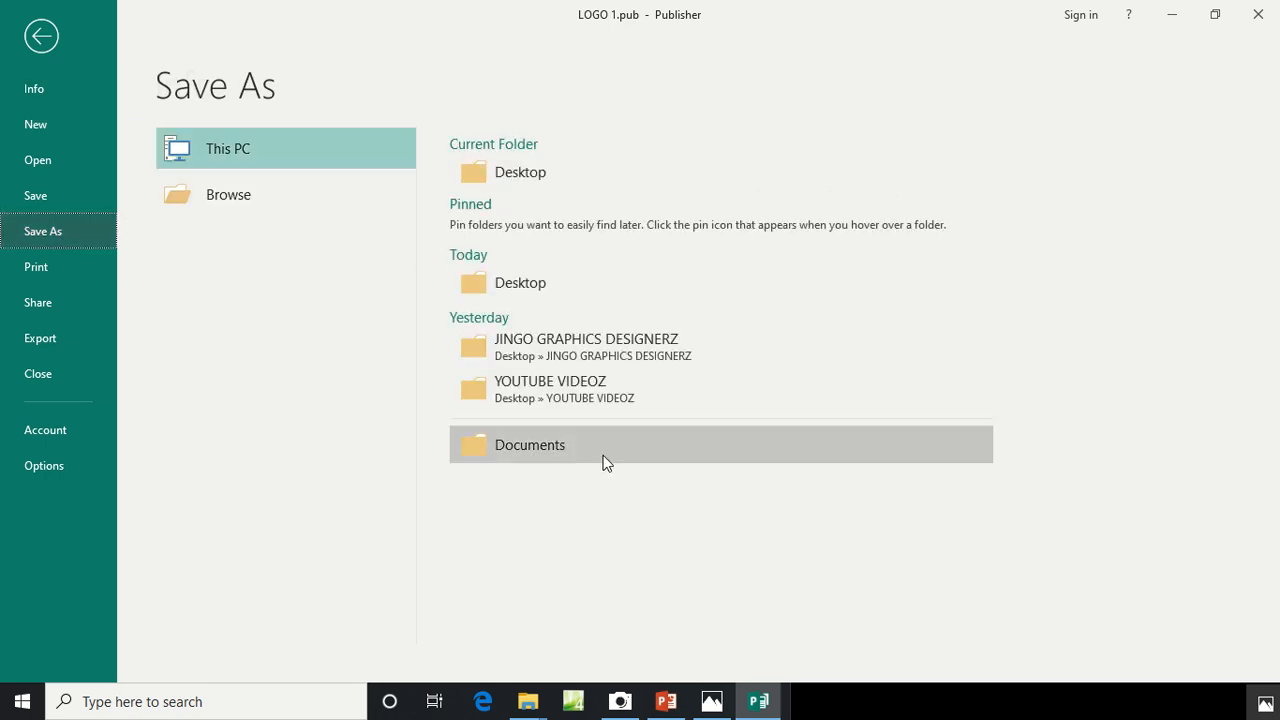
pyautogui.click(521, 276)
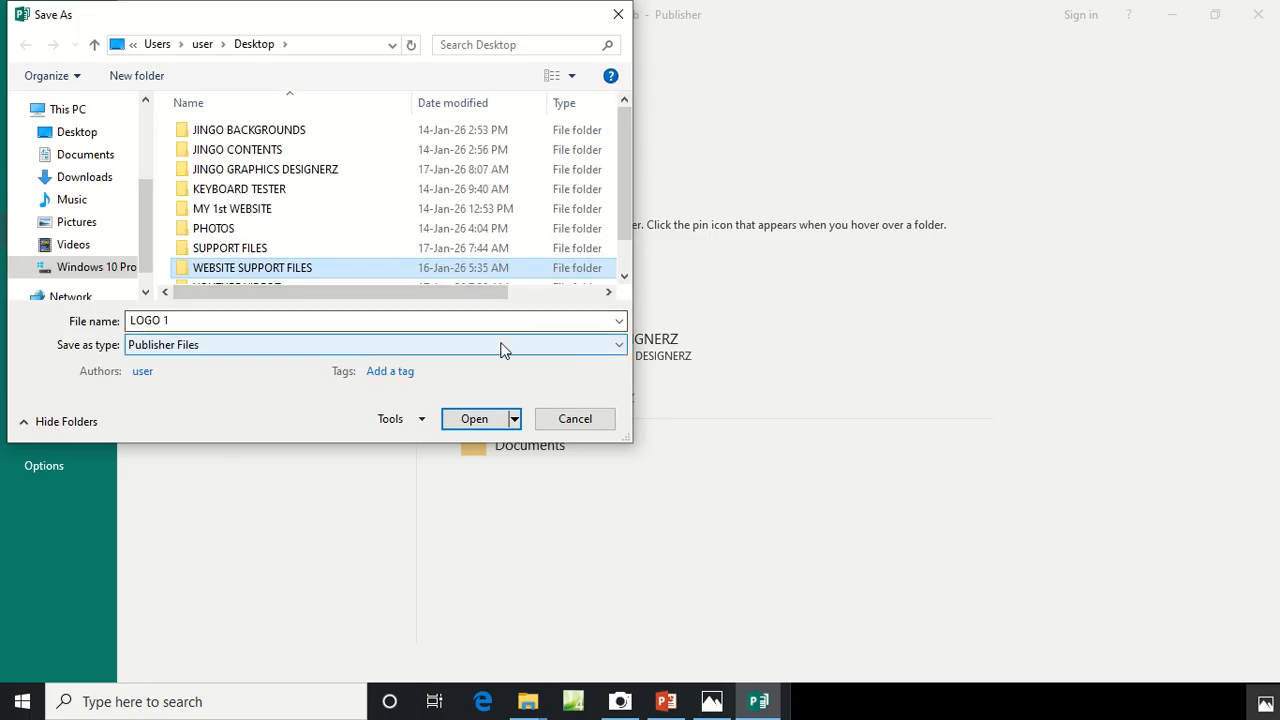
pyautogui.click(619, 347)
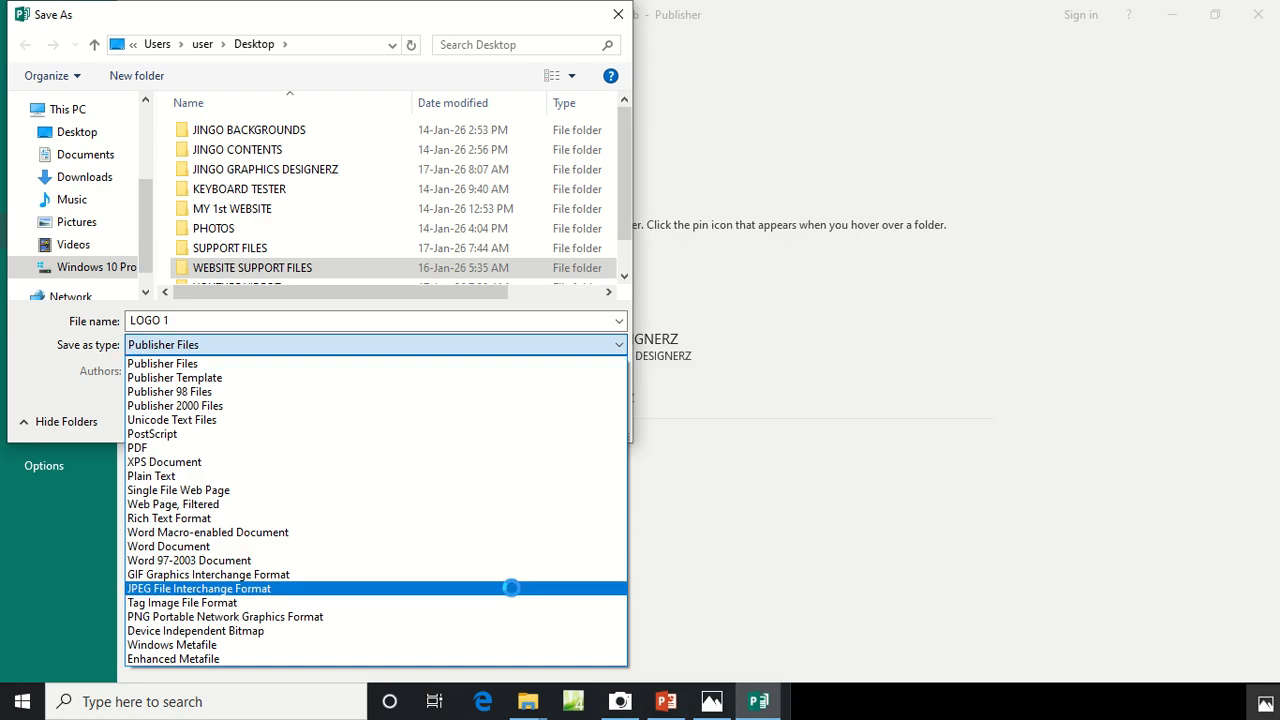
pyautogui.click(512, 588)
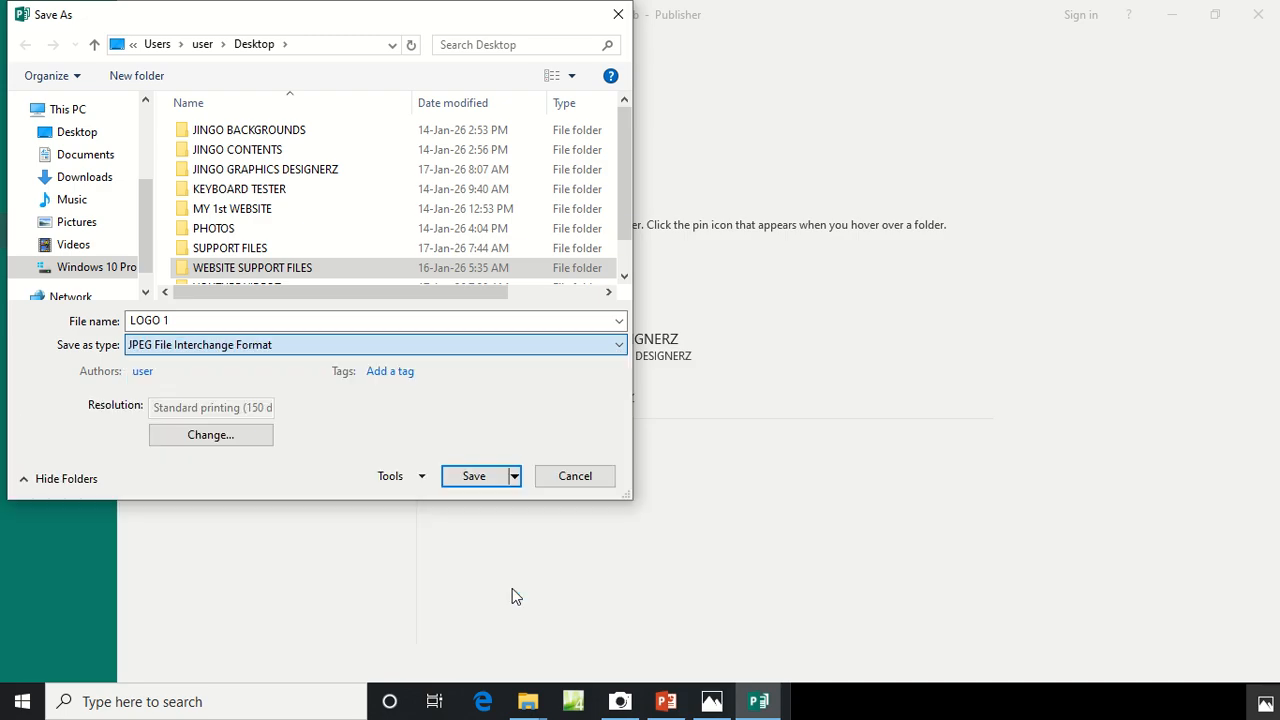
pyautogui.click(474, 476)
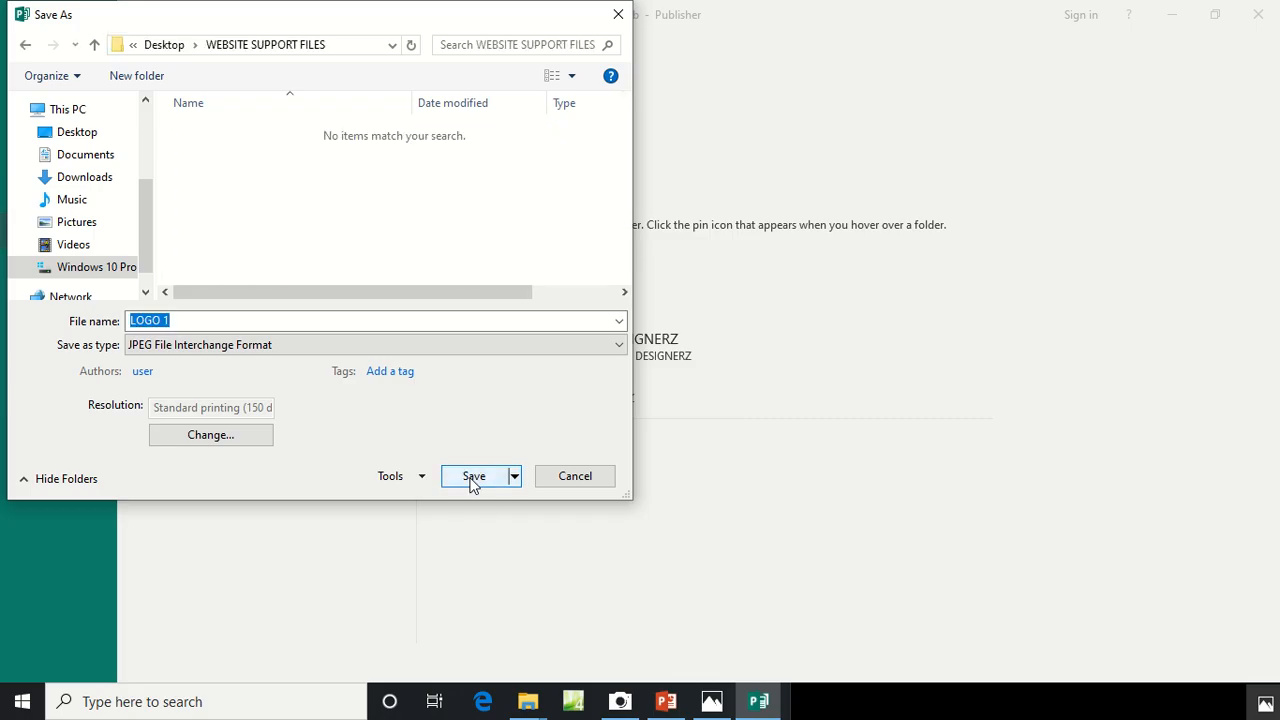
pyautogui.click(166, 44)
pyautogui.click(166, 44)
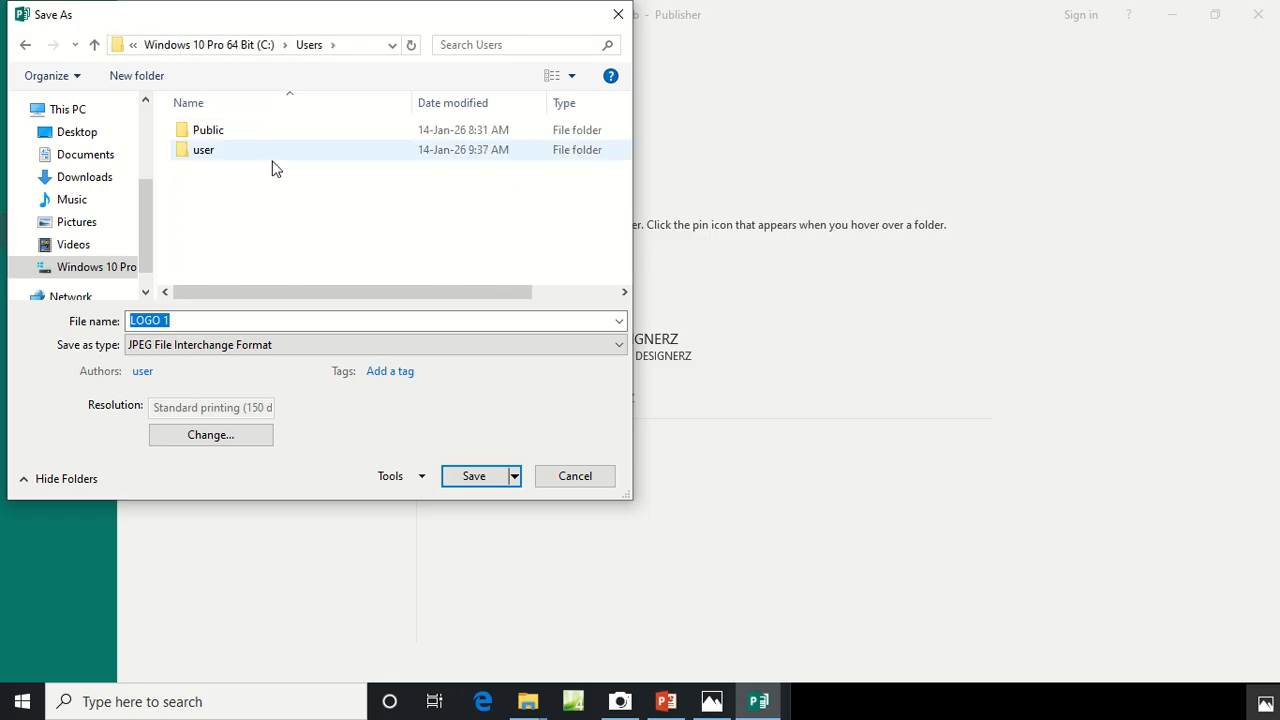
pyautogui.click(74, 133)
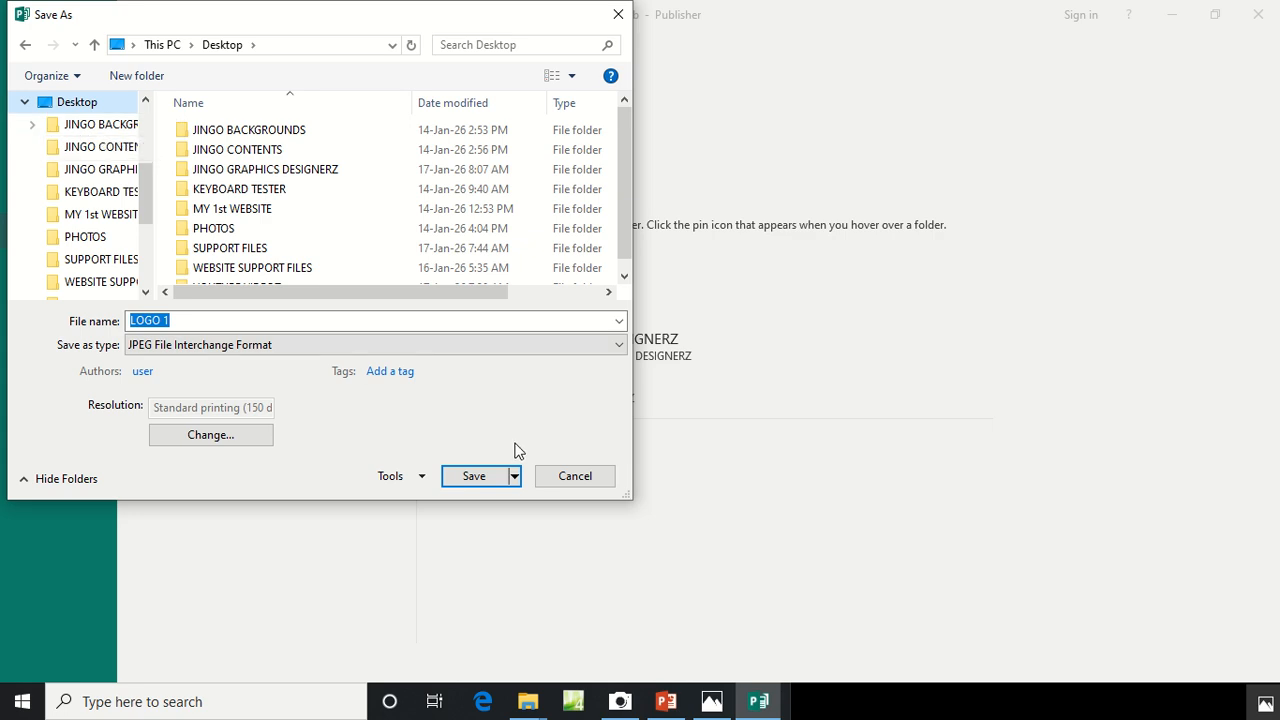
pyautogui.click(474, 480)
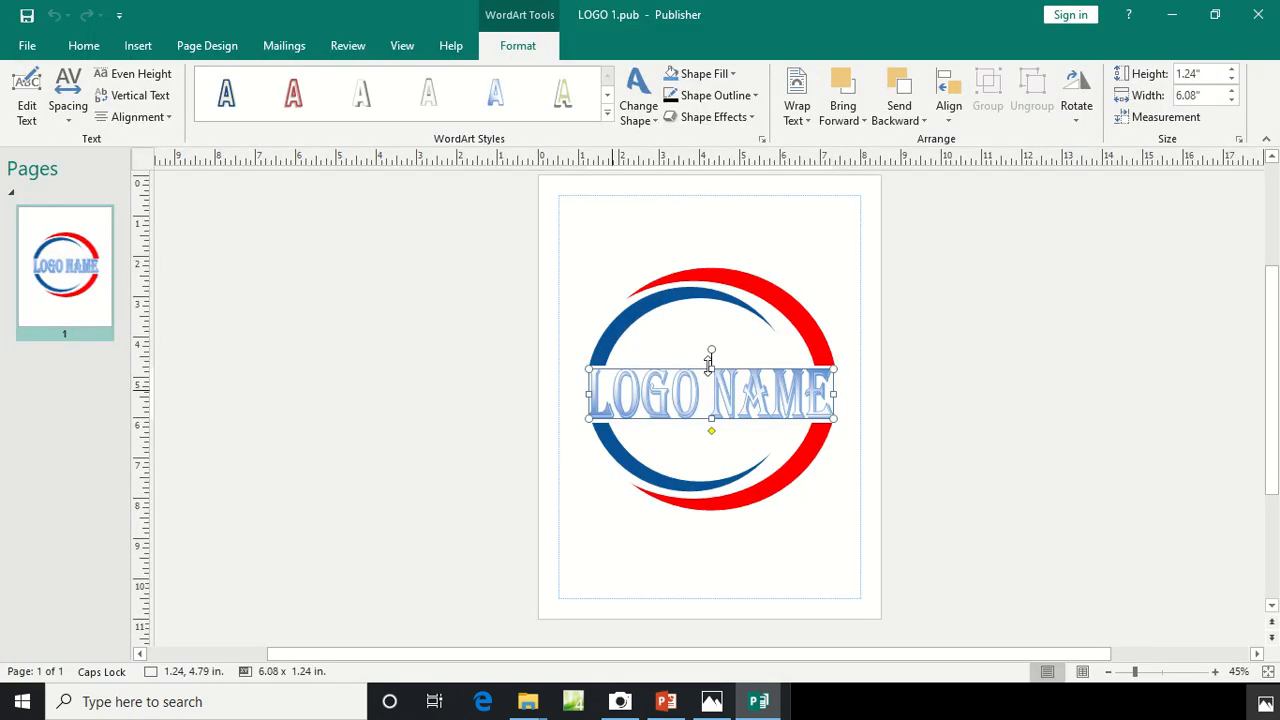
pyautogui.click(1173, 225)
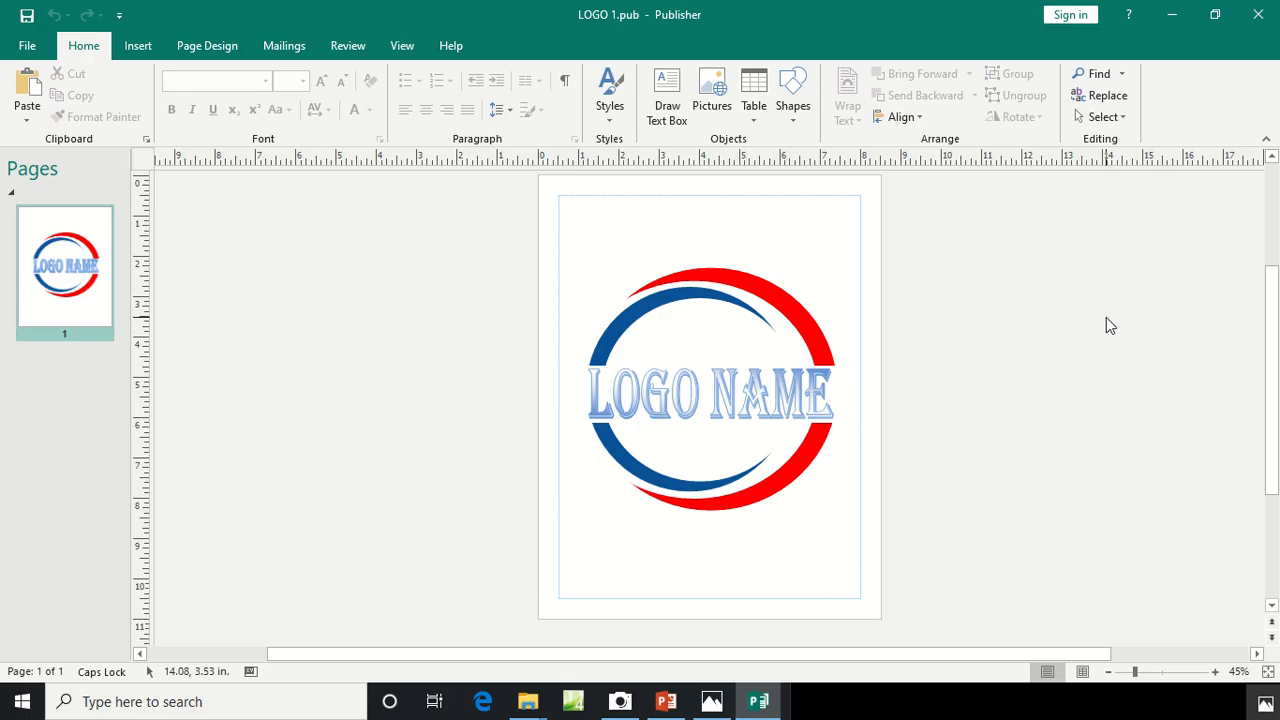
# Minimise the publication window, open the exported LOGO 1 image from the desktop in Photos and maximise it
pyautogui.click(1171, 15)
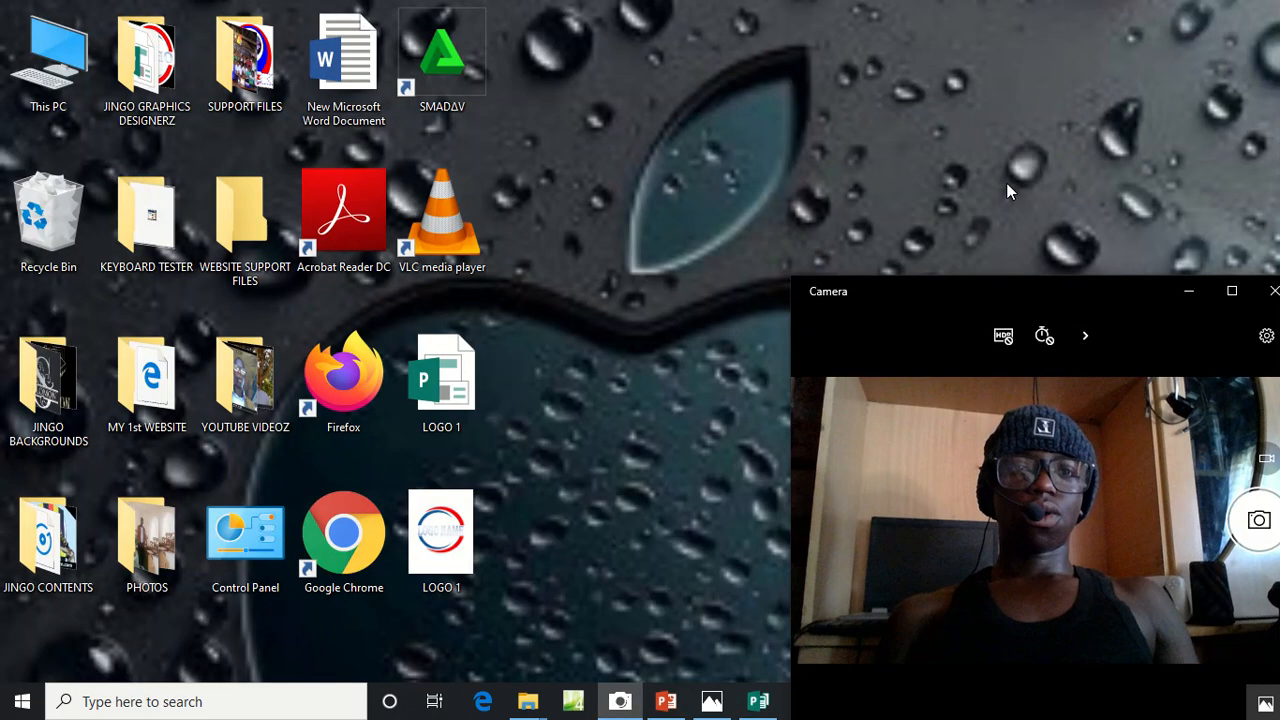
pyautogui.click(440, 538)
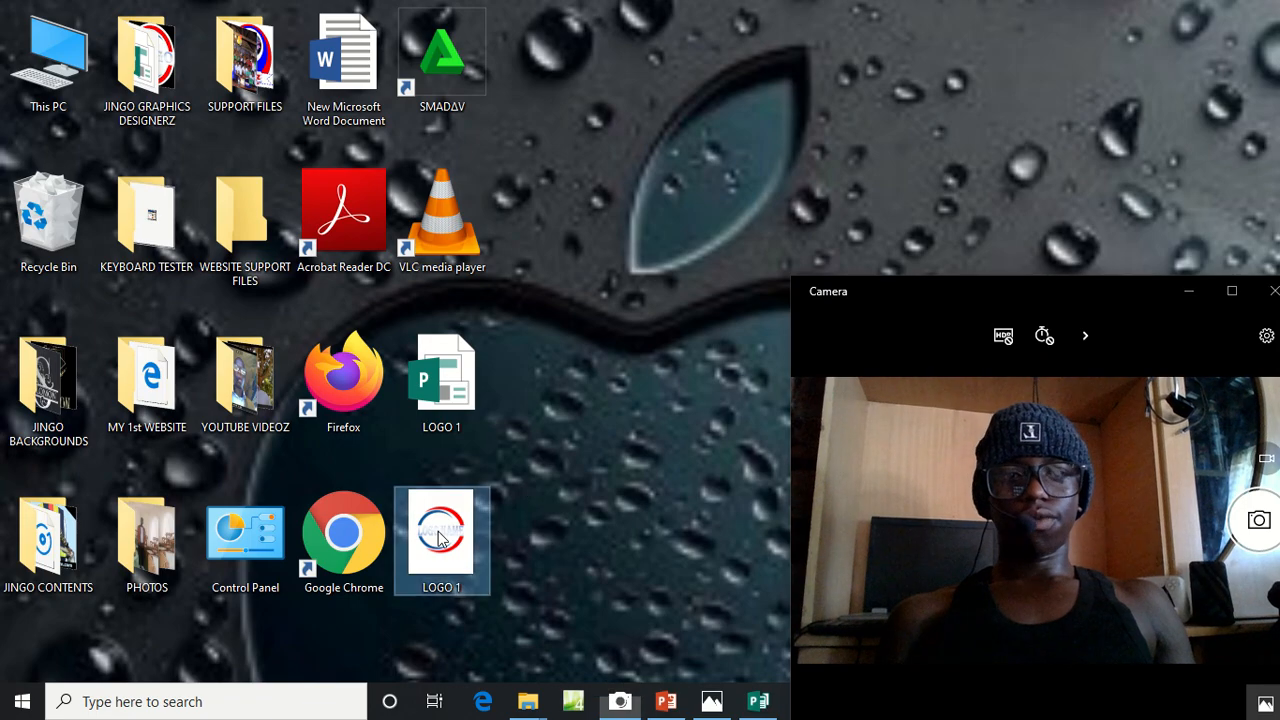
pyautogui.doubleClick(440, 538)
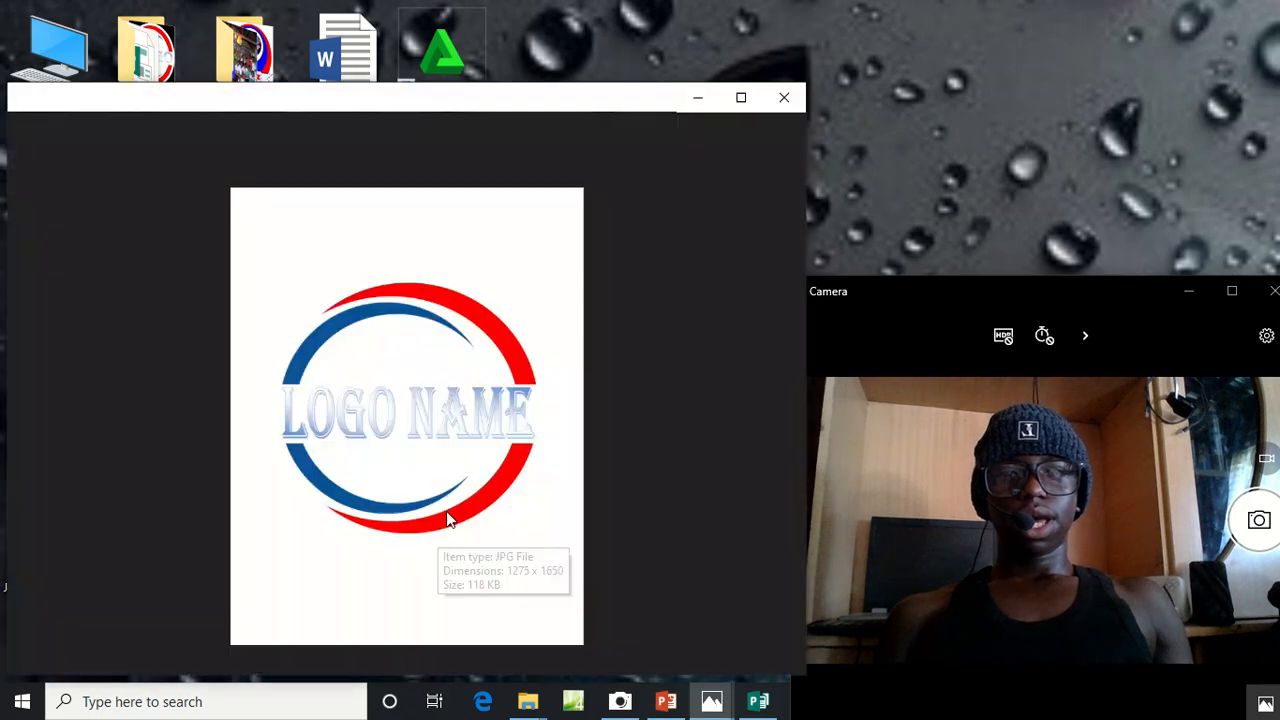
pyautogui.click(738, 91)
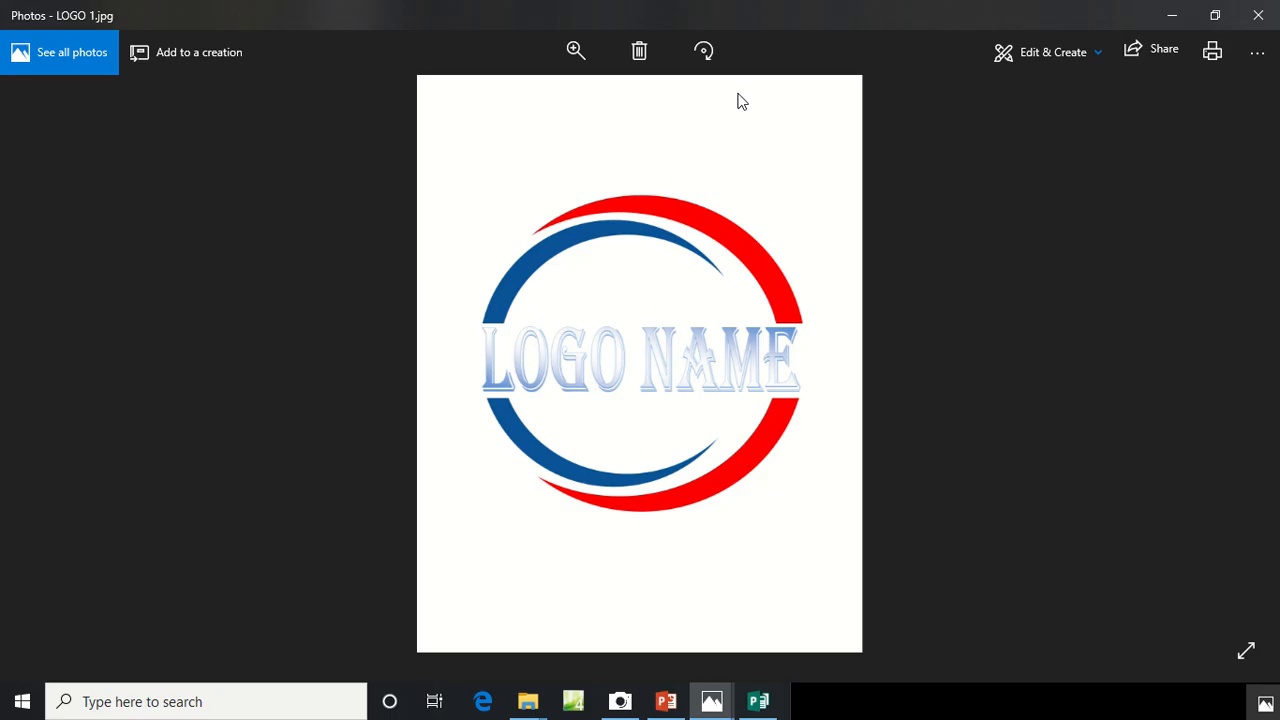
# Bring up the DEMO.png reference logo to compare it with the exported image, and minimise both Photos windows
pyautogui.moveTo(712, 701)
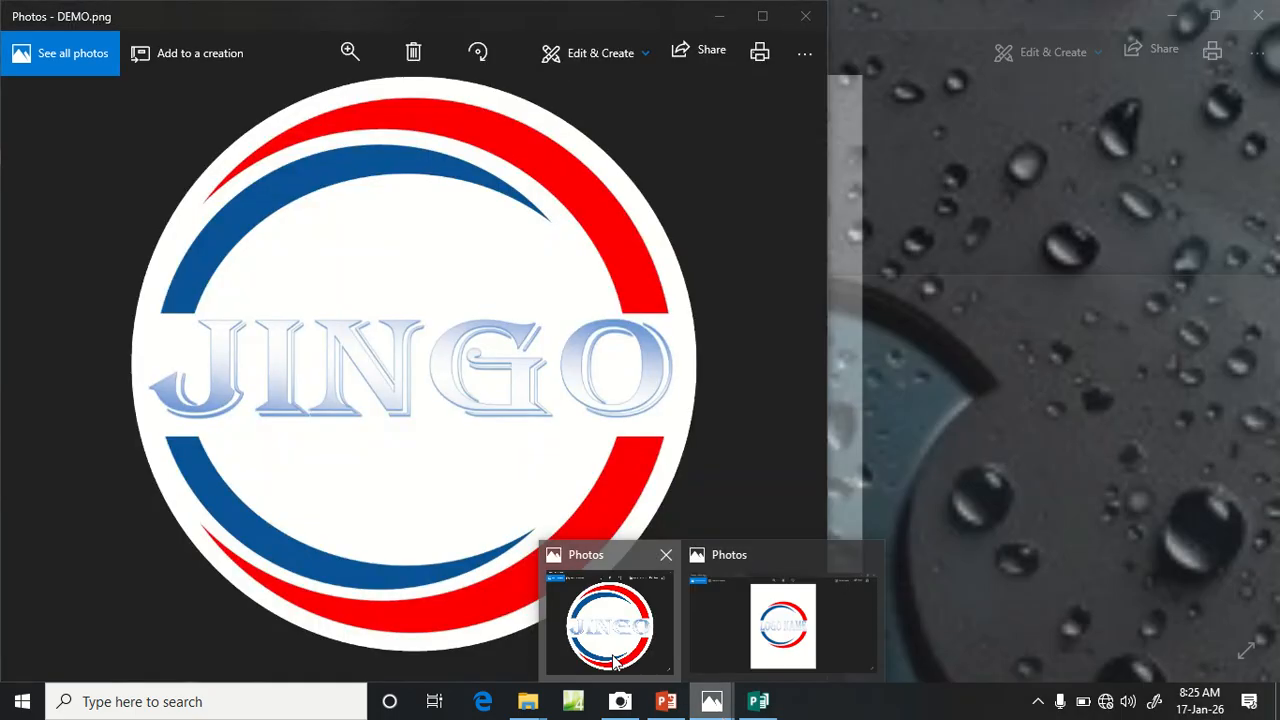
pyautogui.click(612, 660)
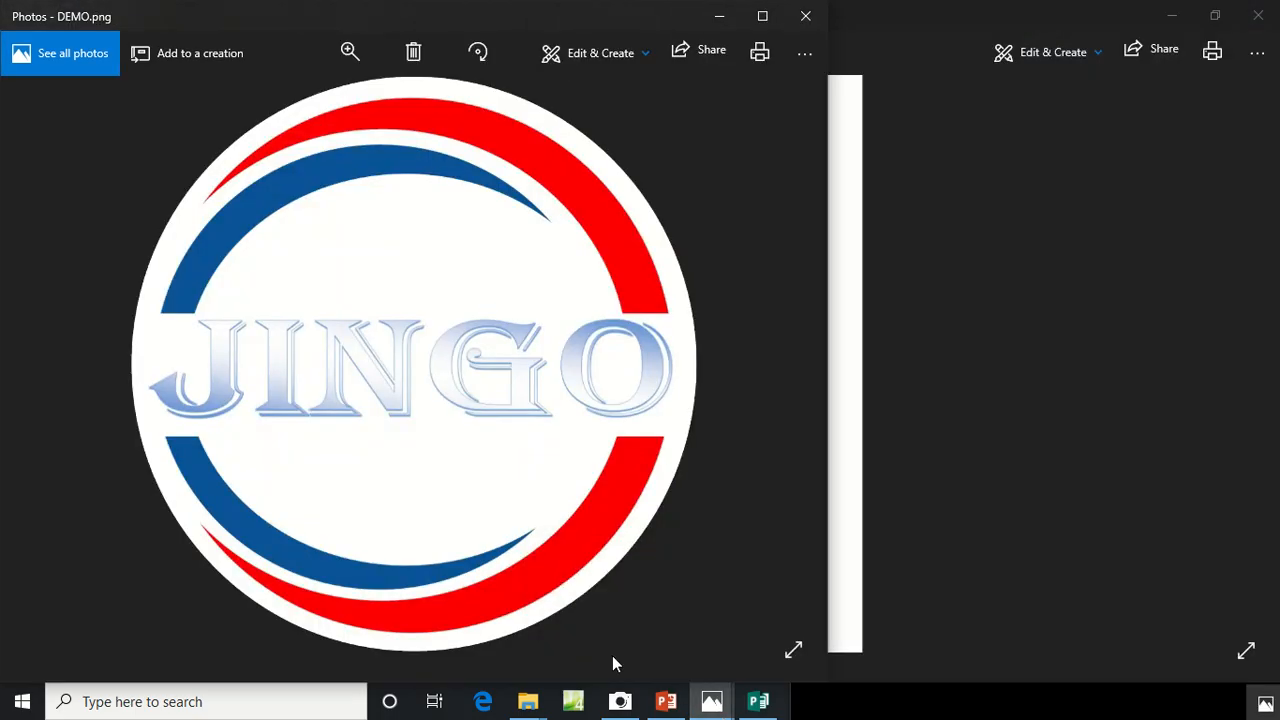
pyautogui.click(737, 21)
pyautogui.click(1182, 14)
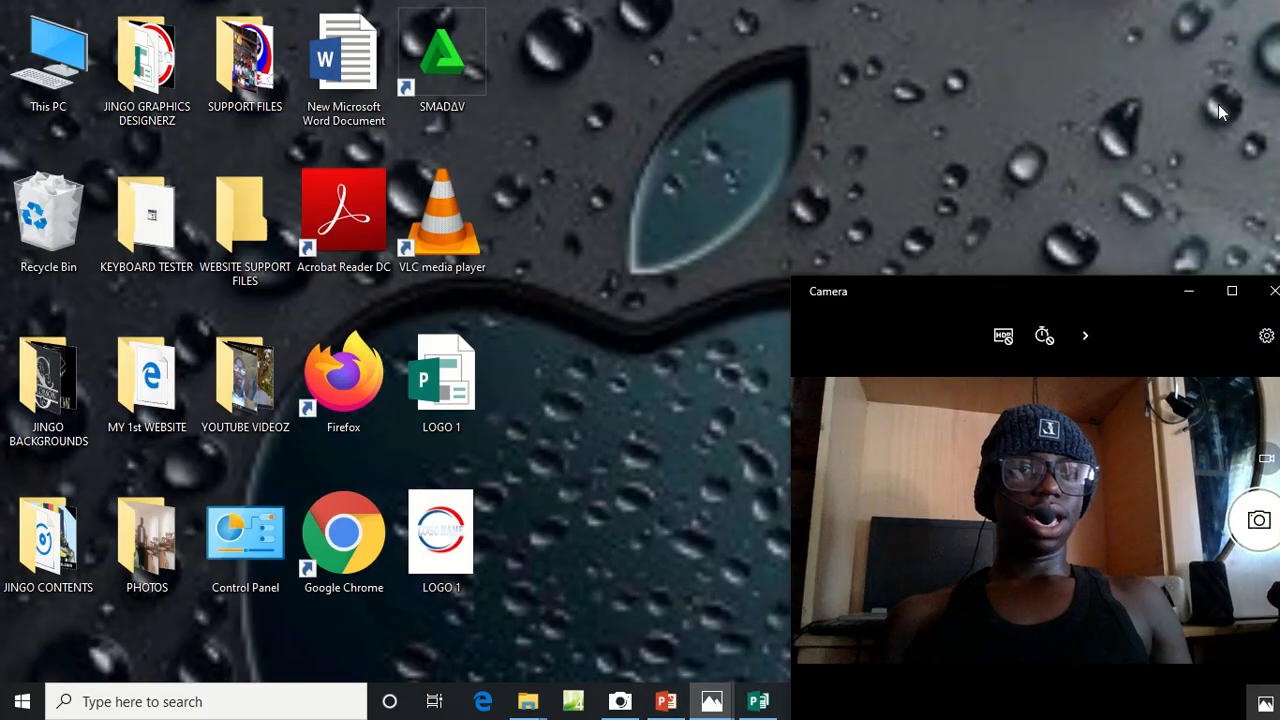
pyautogui.click(1224, 292)
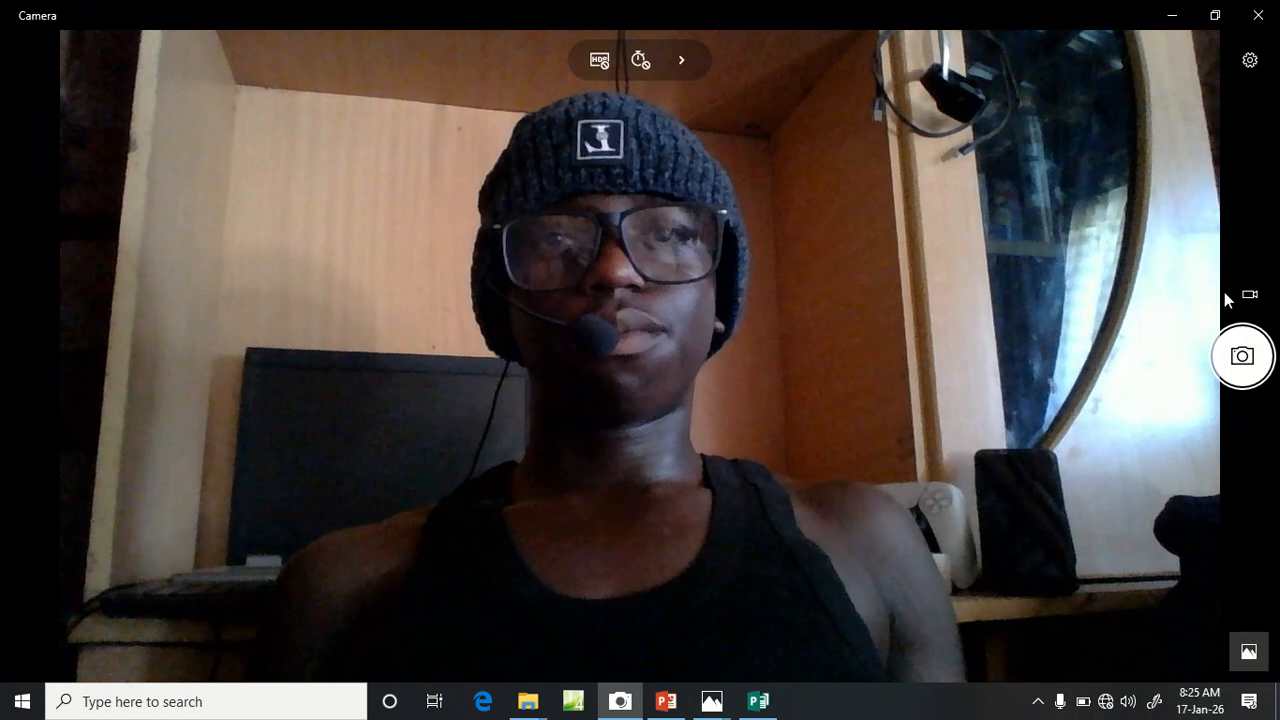